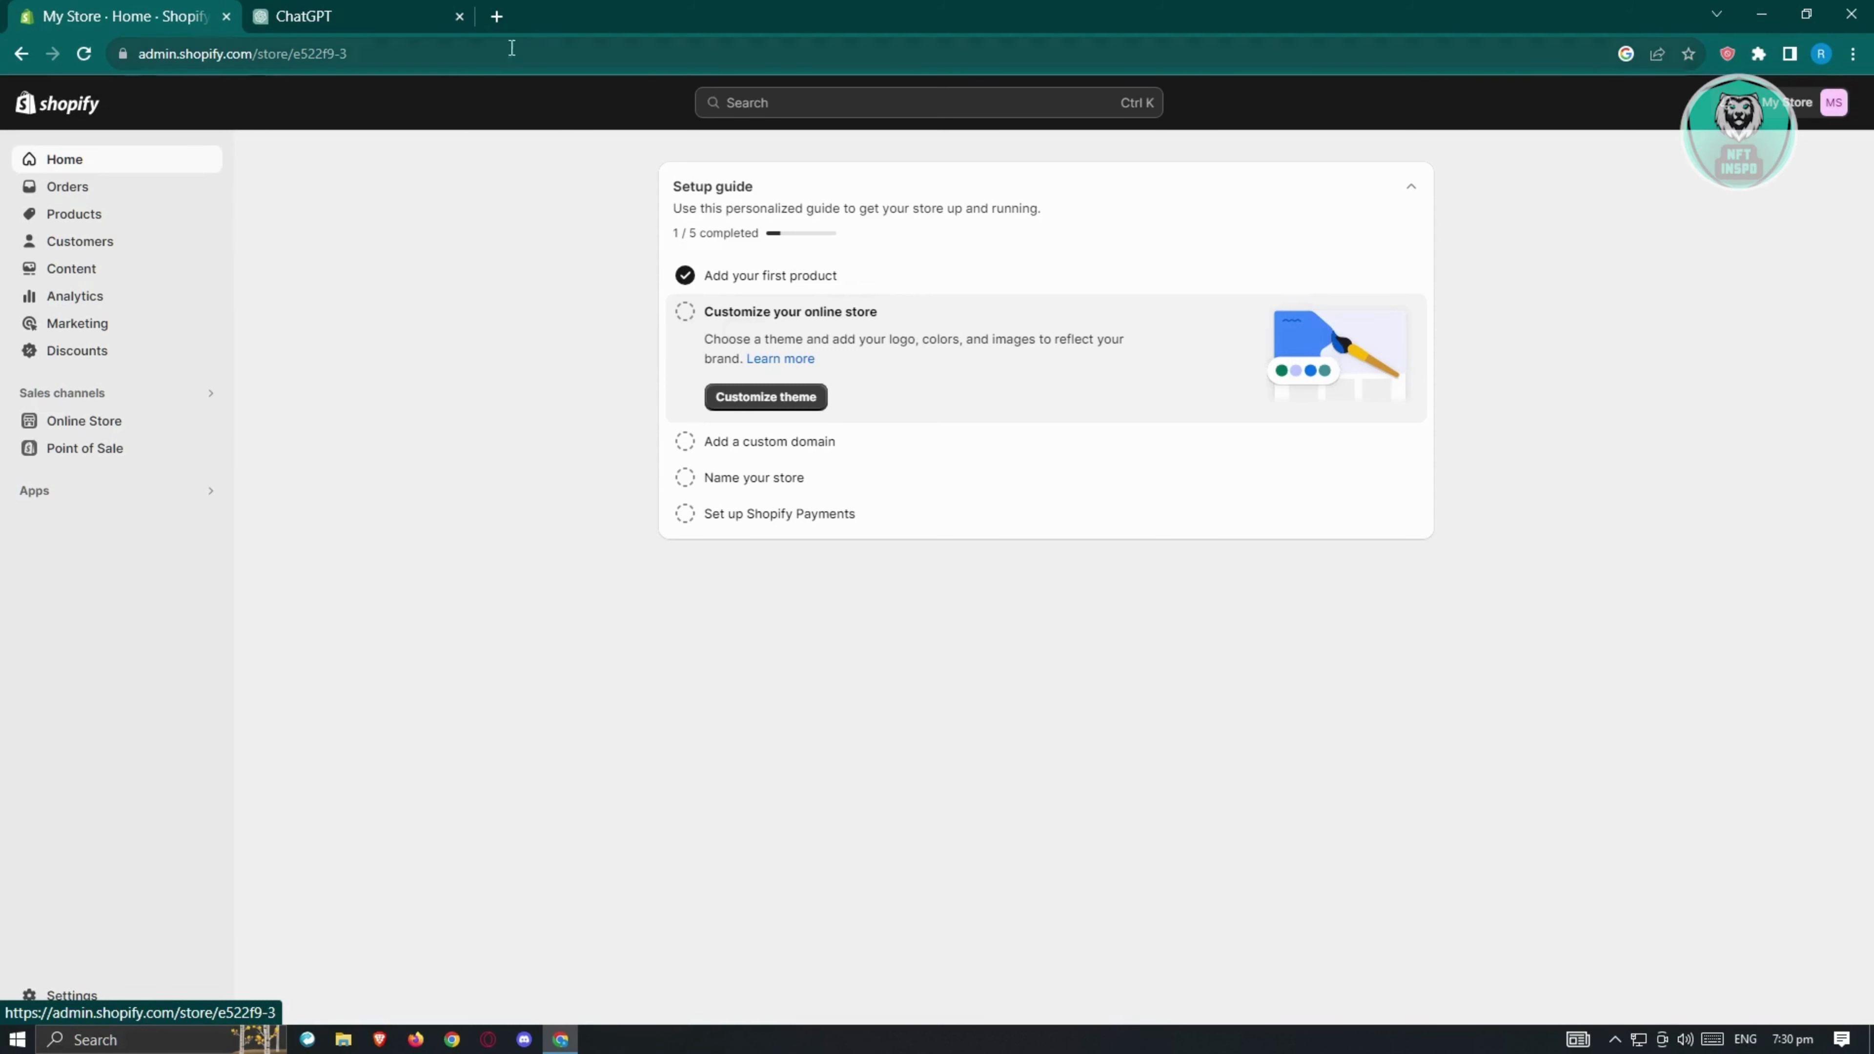
# - Close the ChatGPT page and open the store's Shipping and delivery settings
pyautogui.click(459, 16)
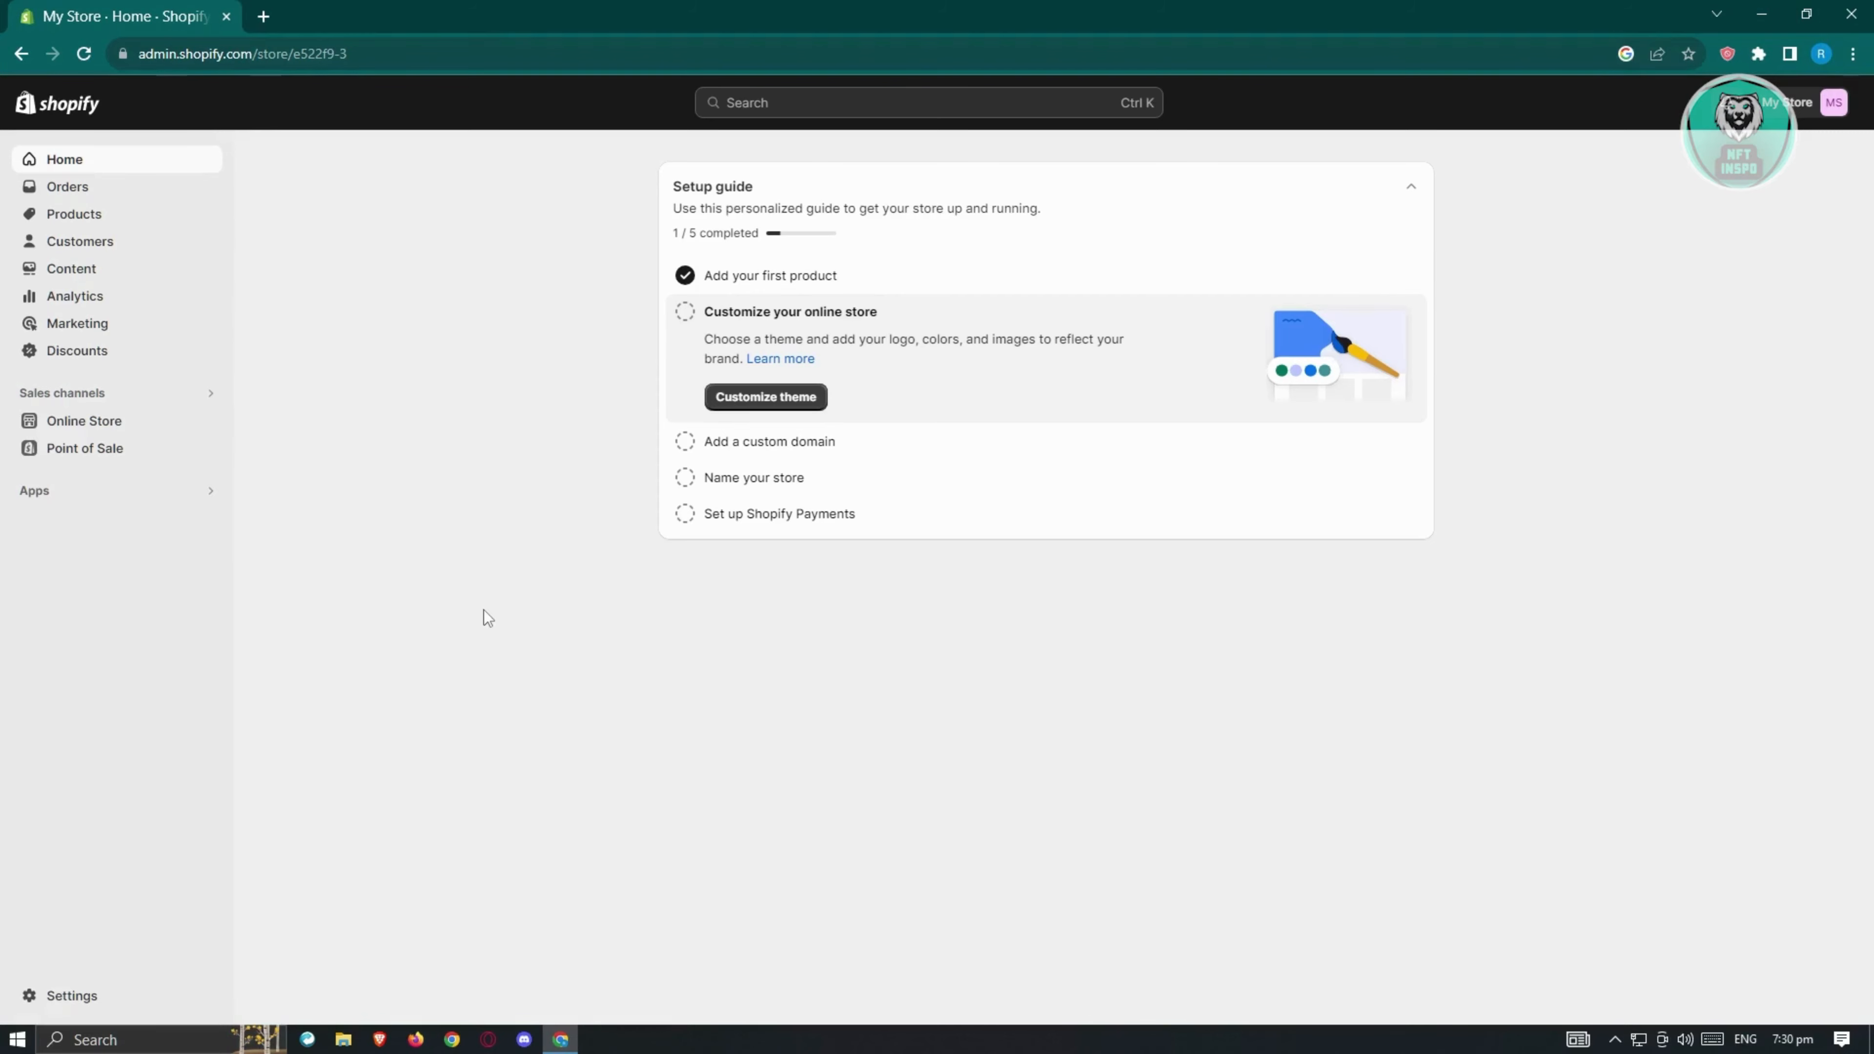
pyautogui.click(57, 998)
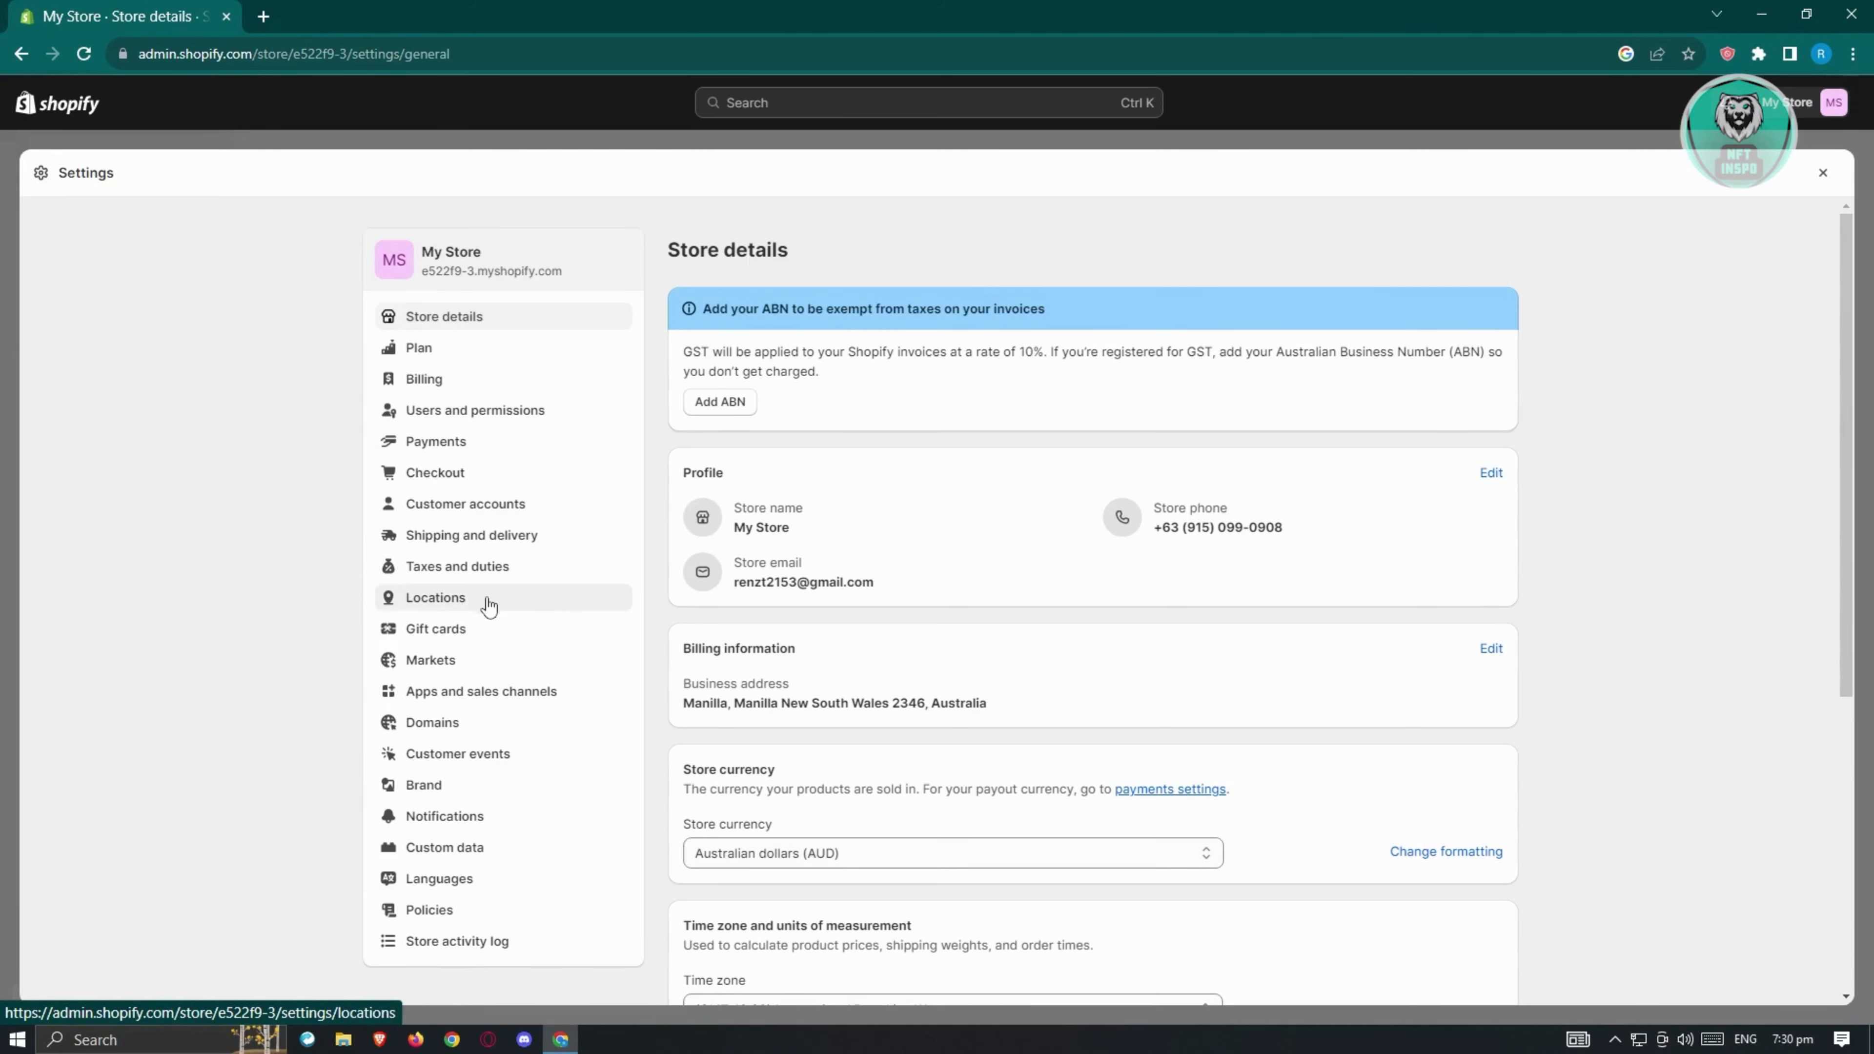
pyautogui.scroll(-2, 509, 694)
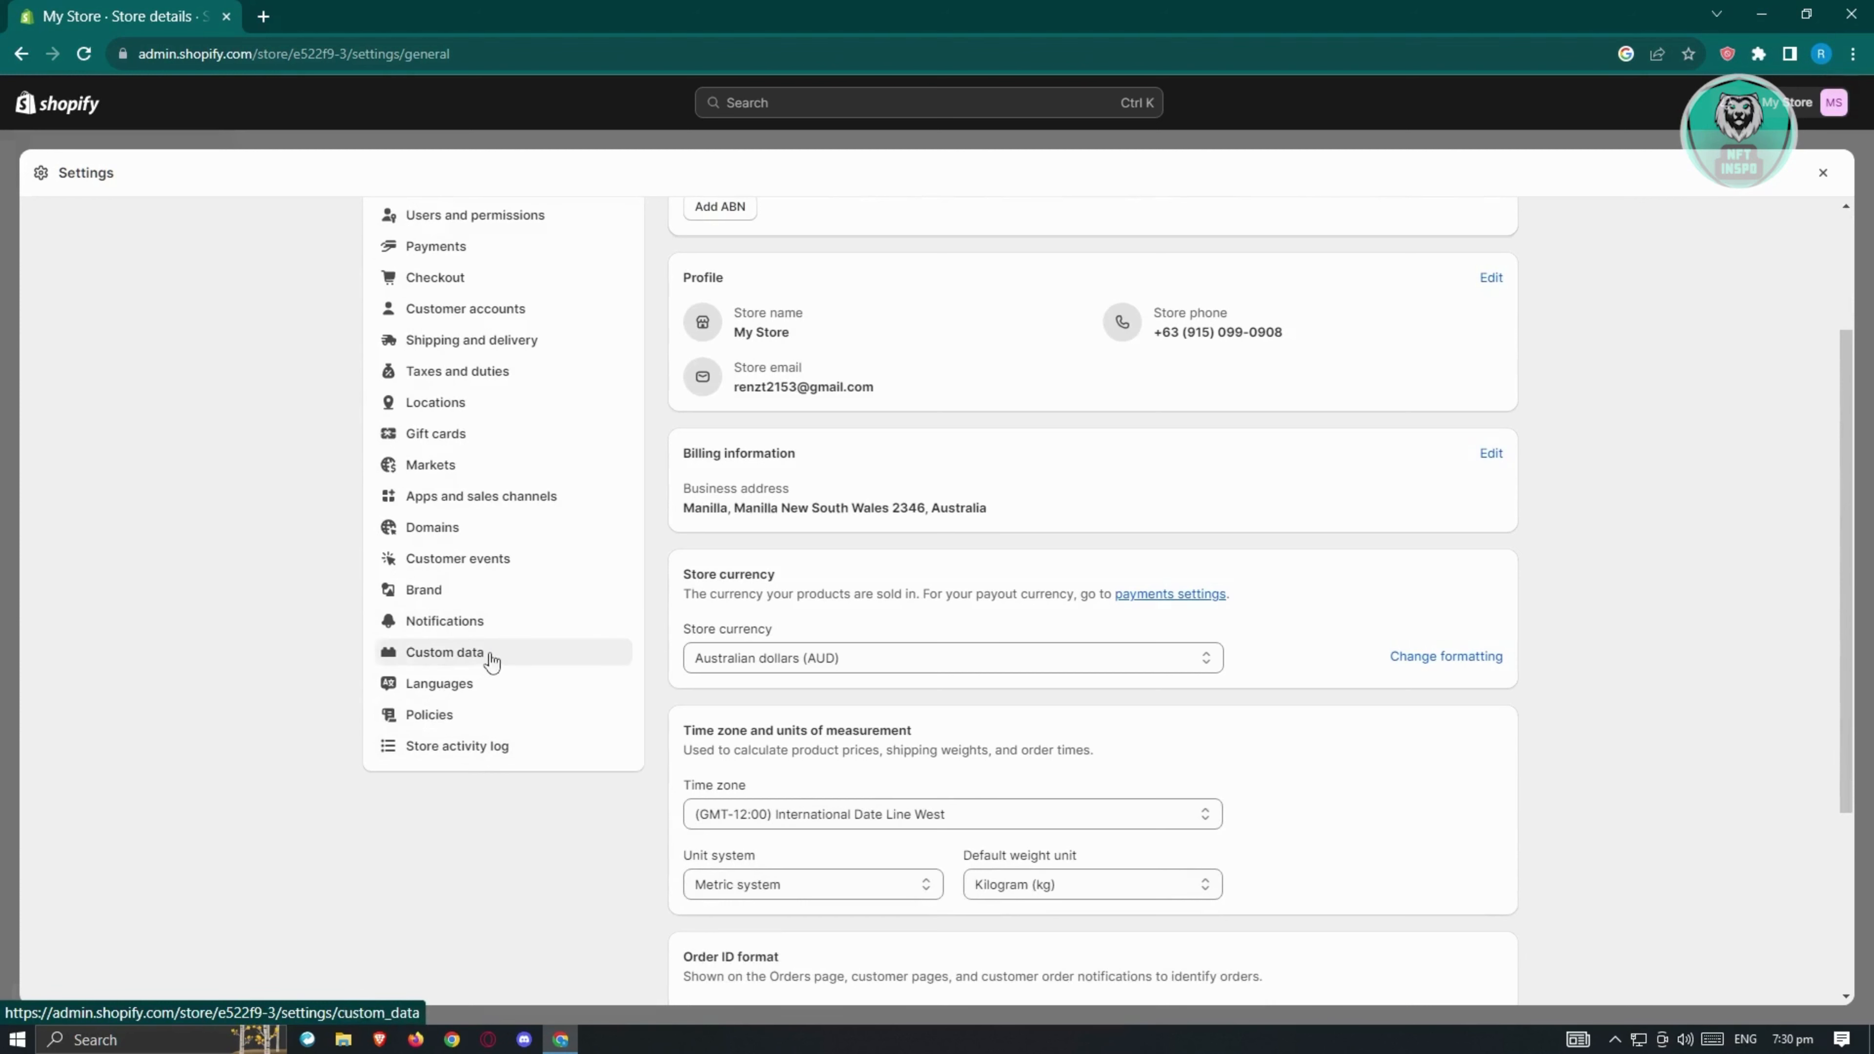
pyautogui.click(518, 347)
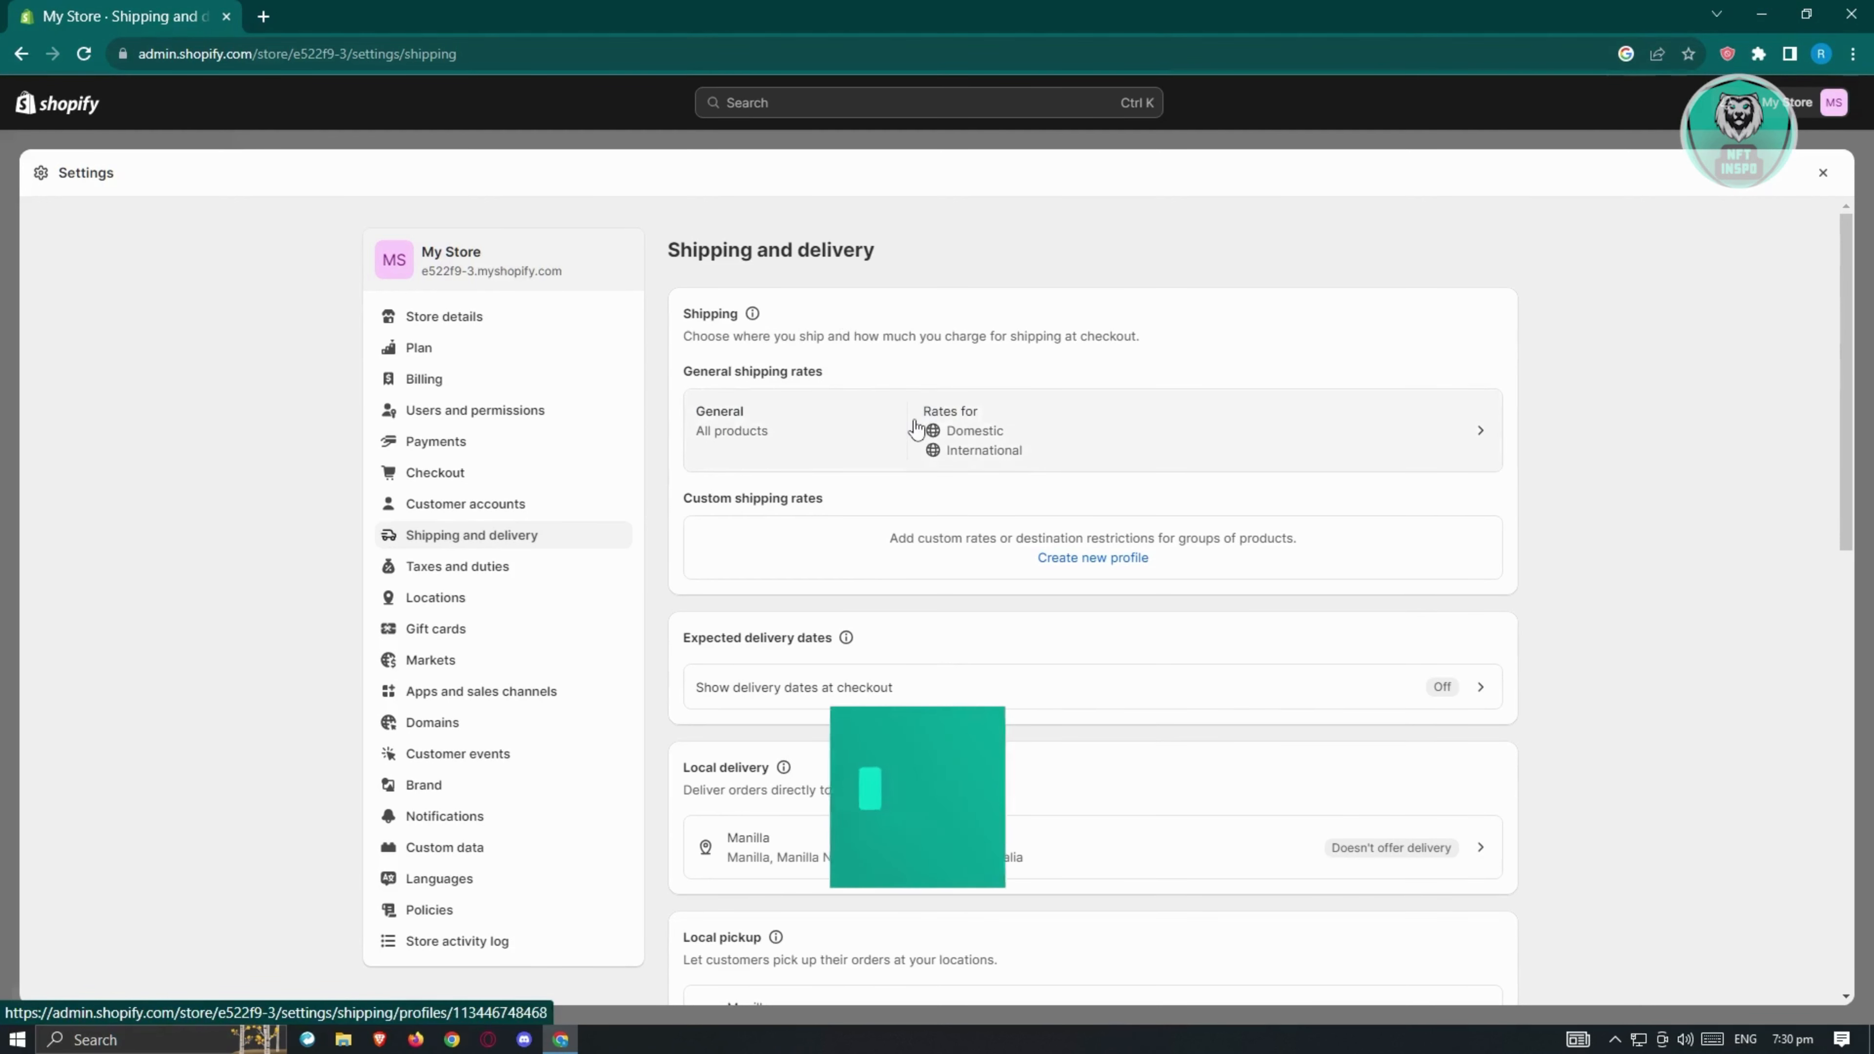
# - Check the option for showing expected delivery dates at checkout and leave it without saving
pyautogui.scroll(-4, 915, 428)
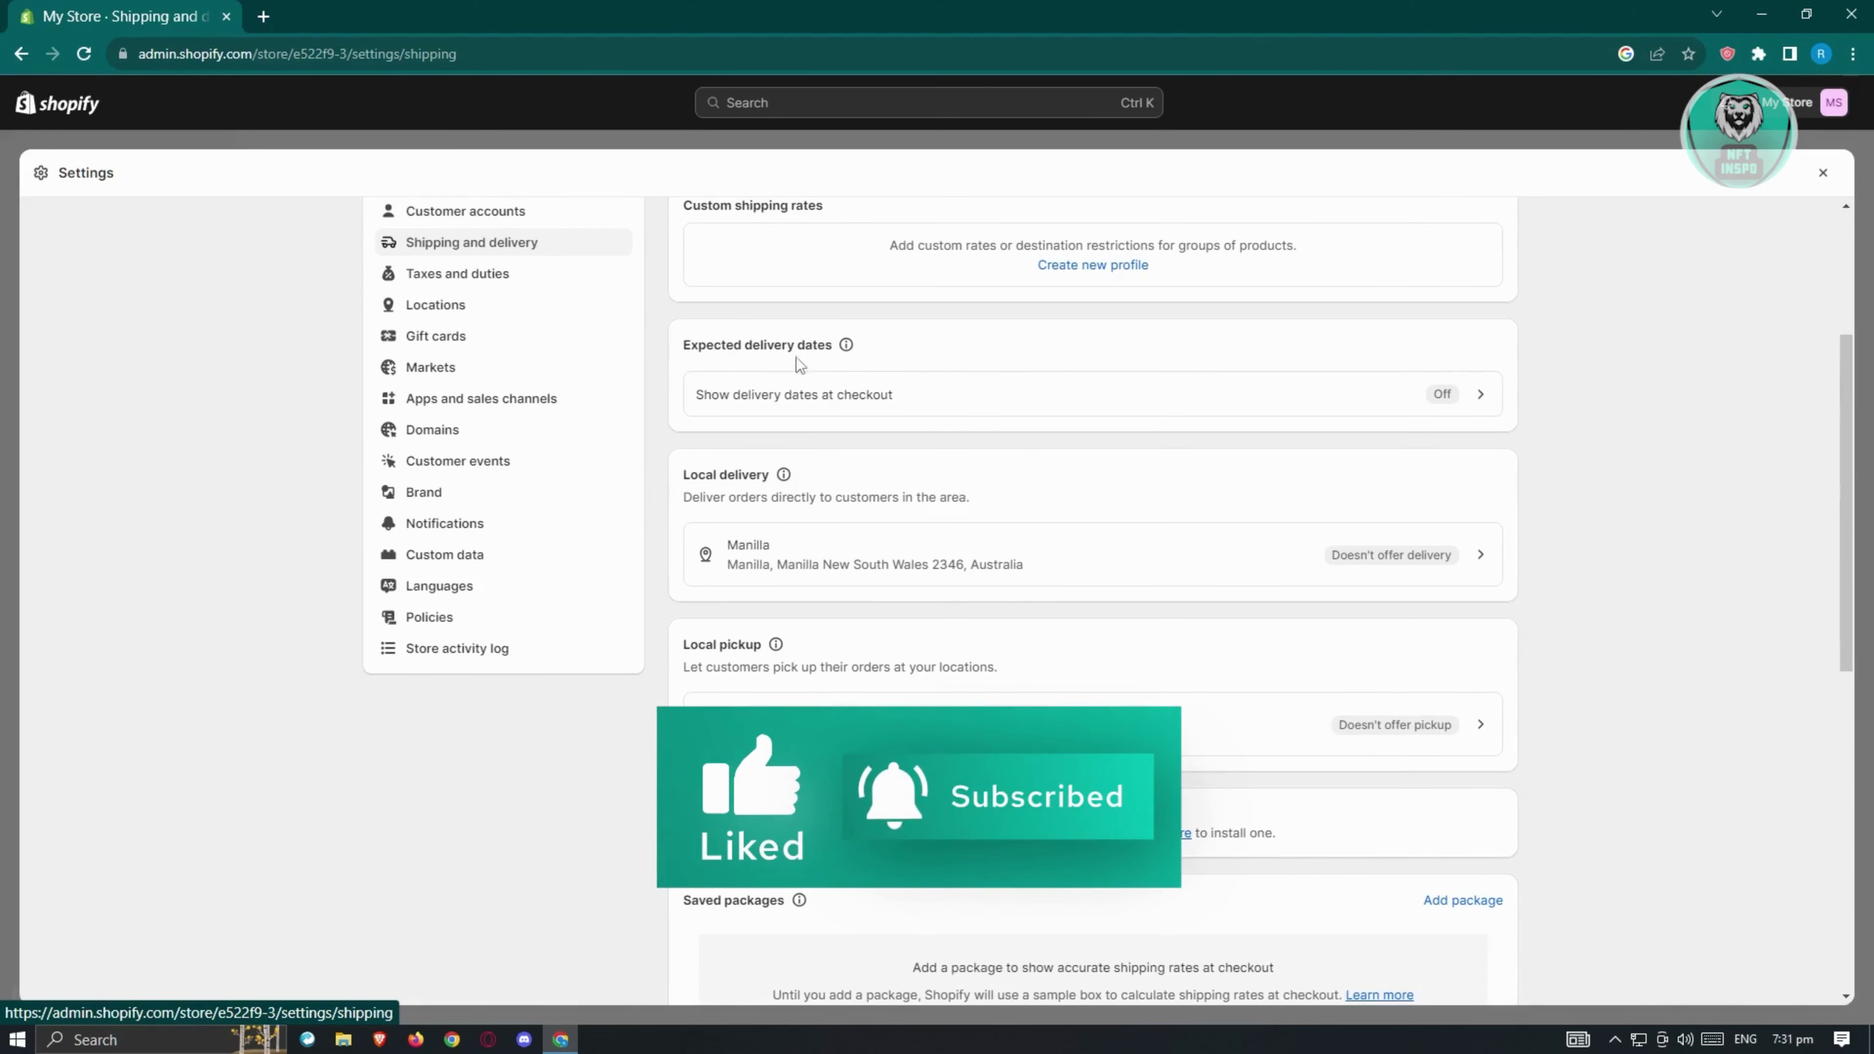
pyautogui.click(850, 349)
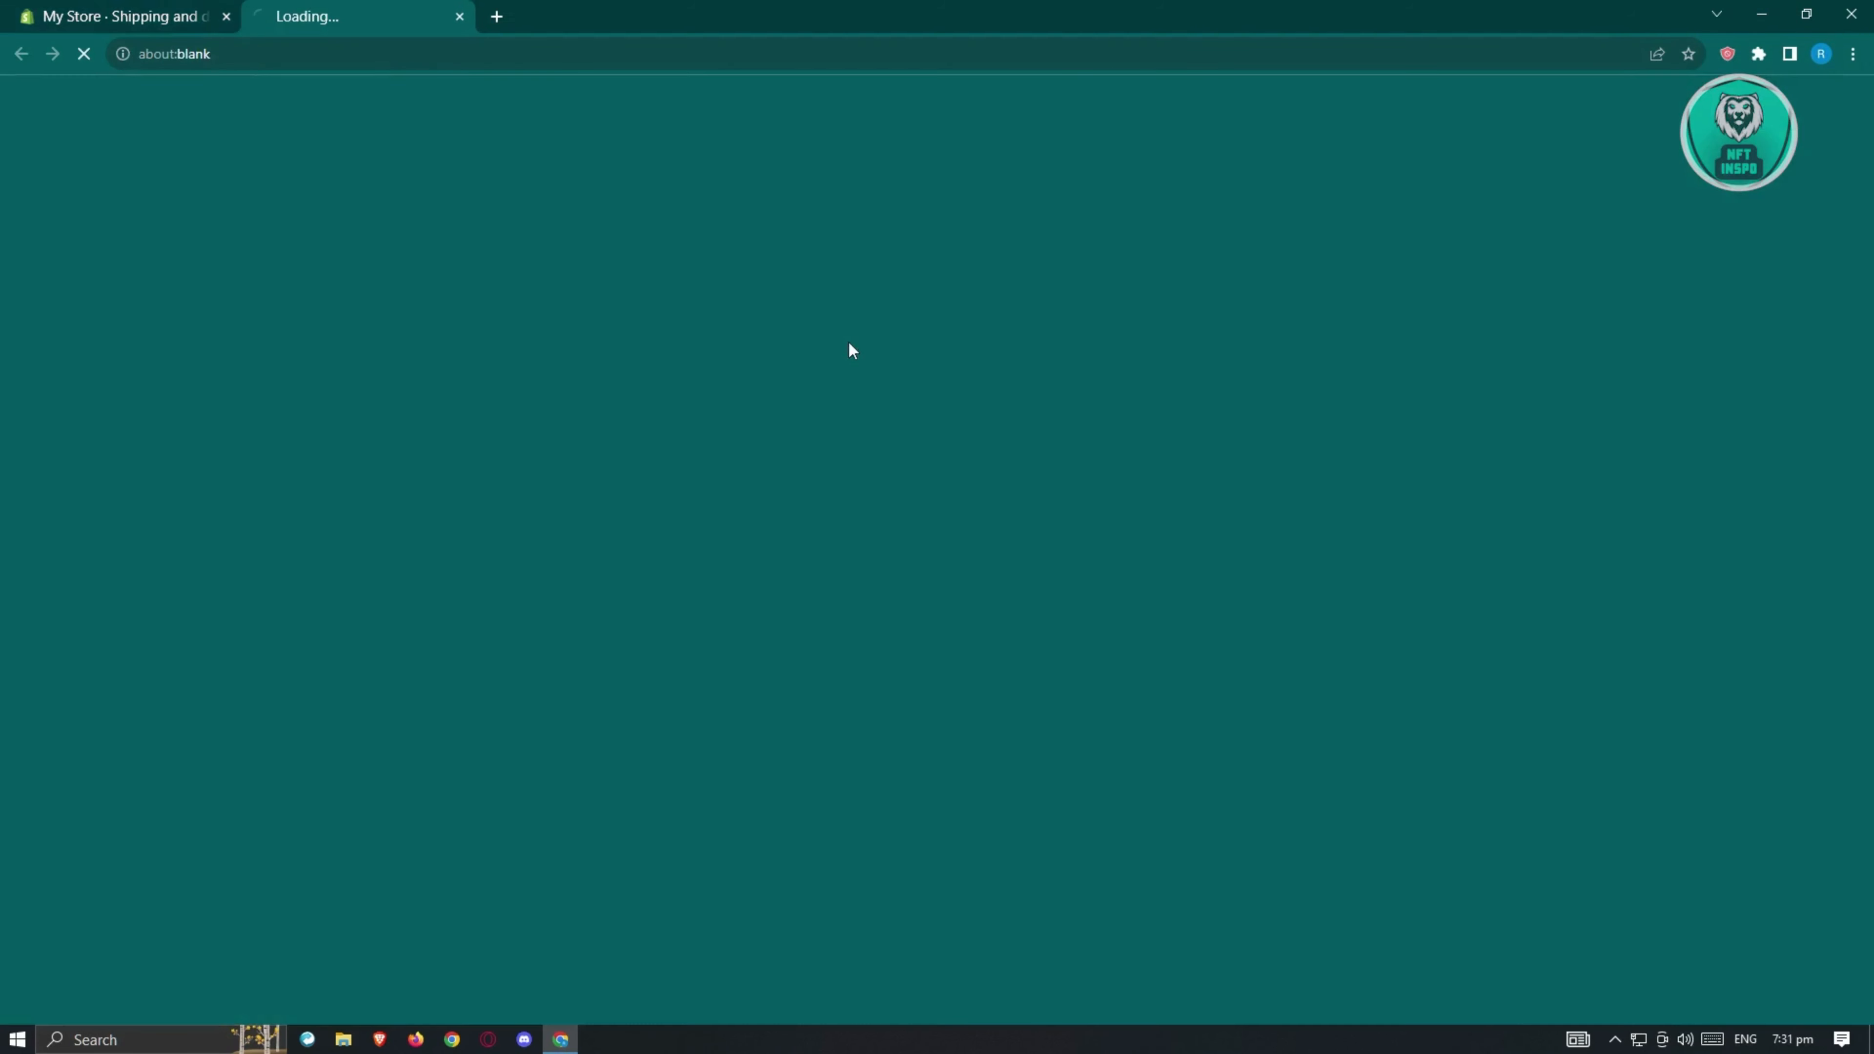
pyautogui.click(459, 16)
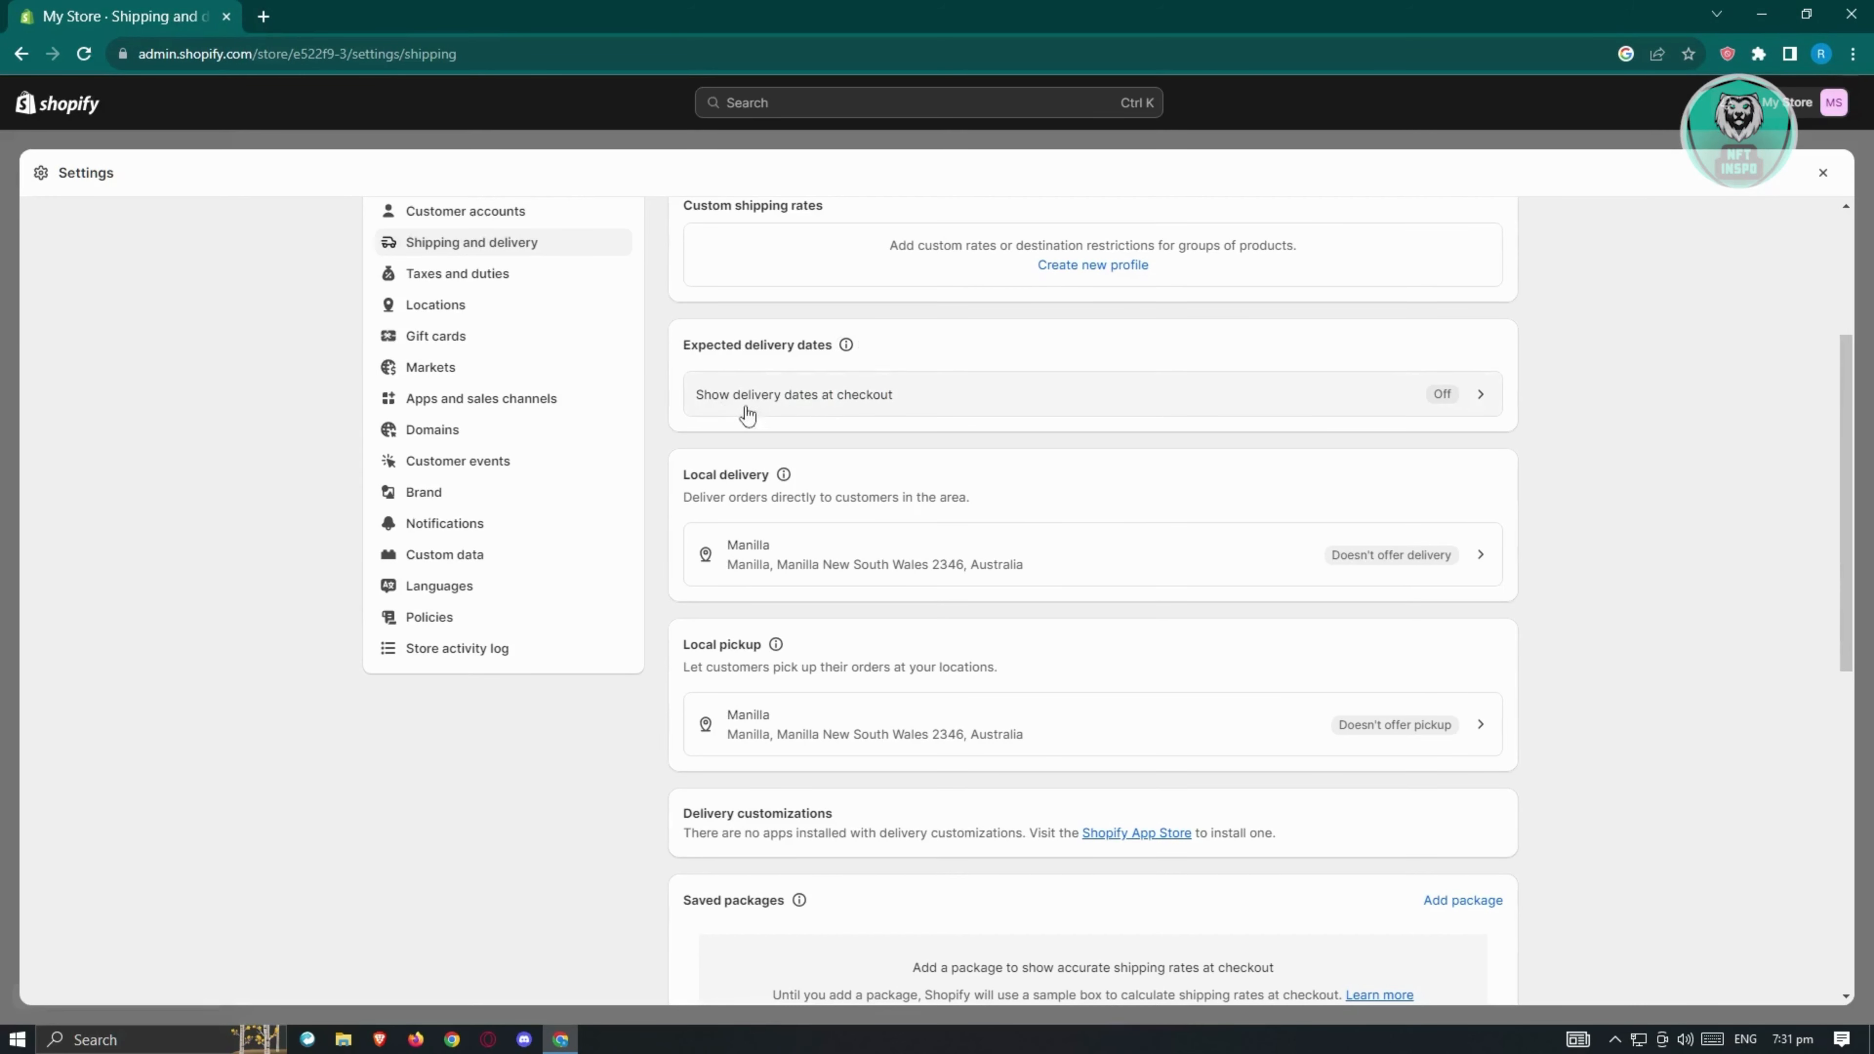
pyautogui.click(1263, 405)
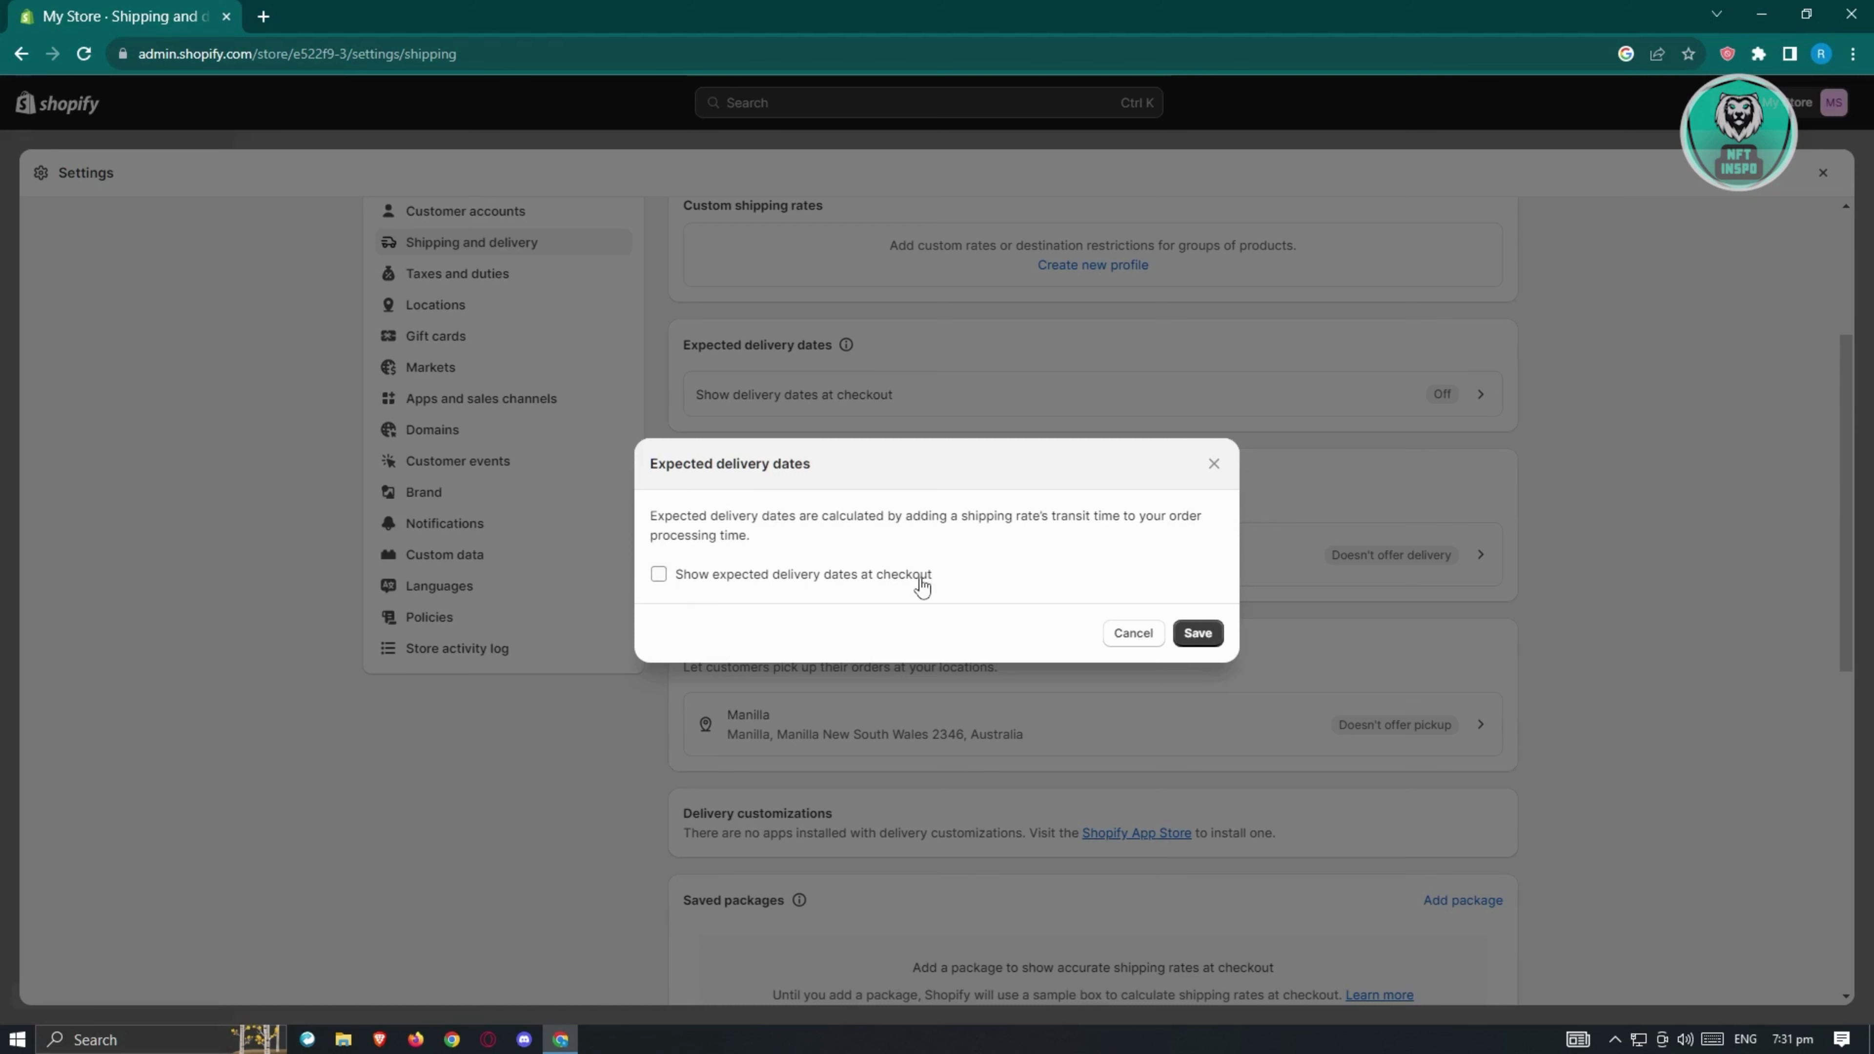
pyautogui.click(1129, 635)
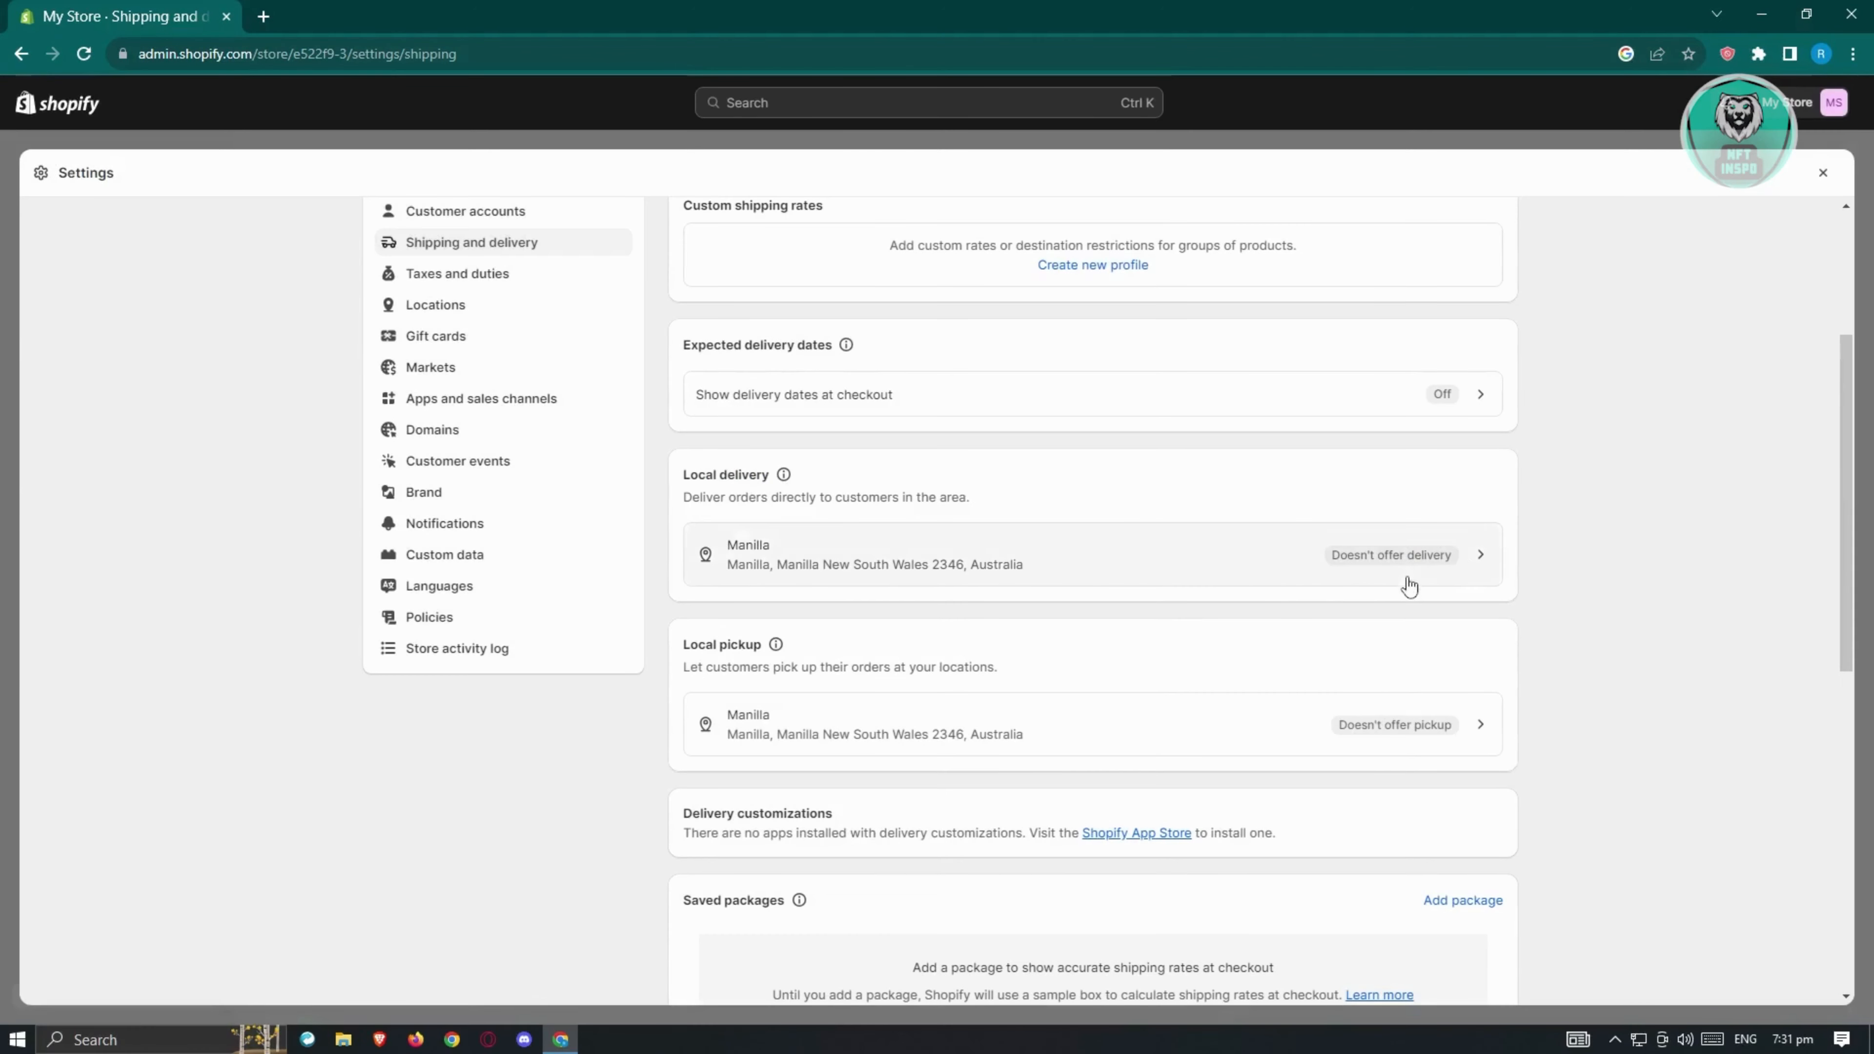
# - Turn on local delivery for the Manilla location and review its delivery area, zone and price fields
pyautogui.scroll(-1, 1588, 553)
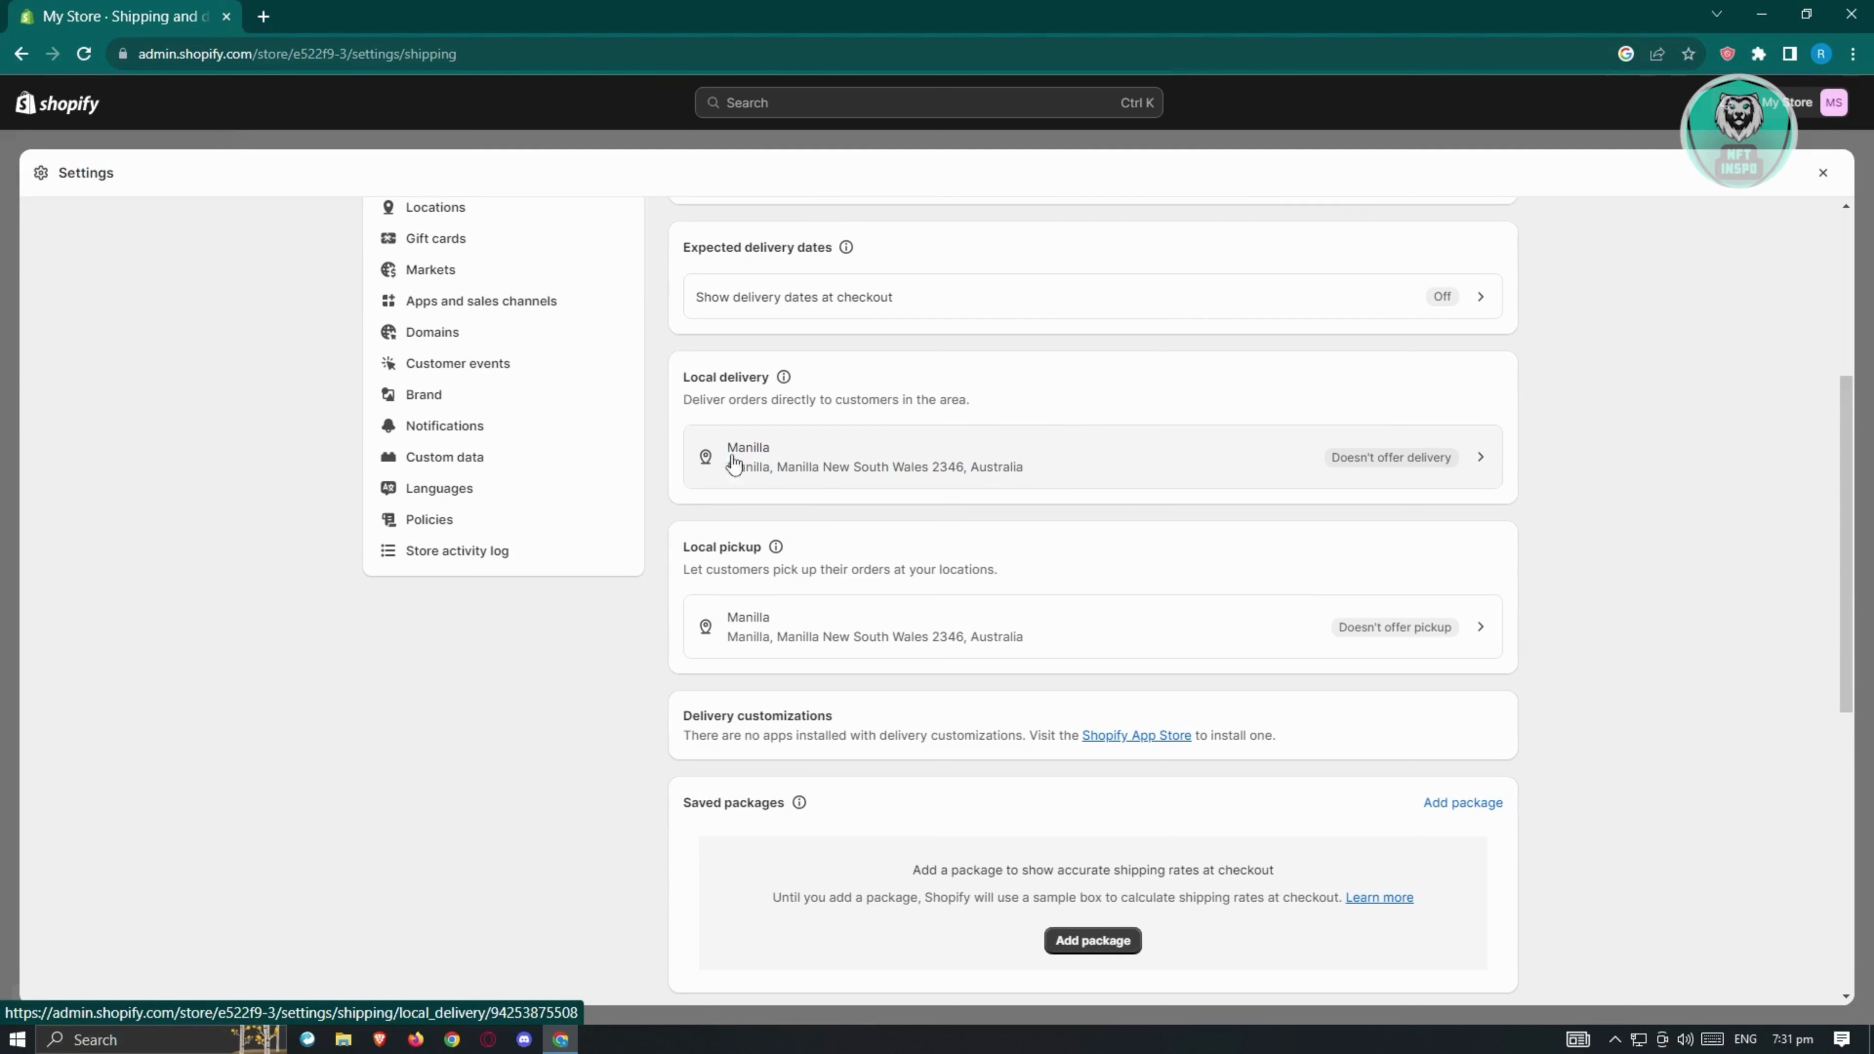
pyautogui.click(1320, 481)
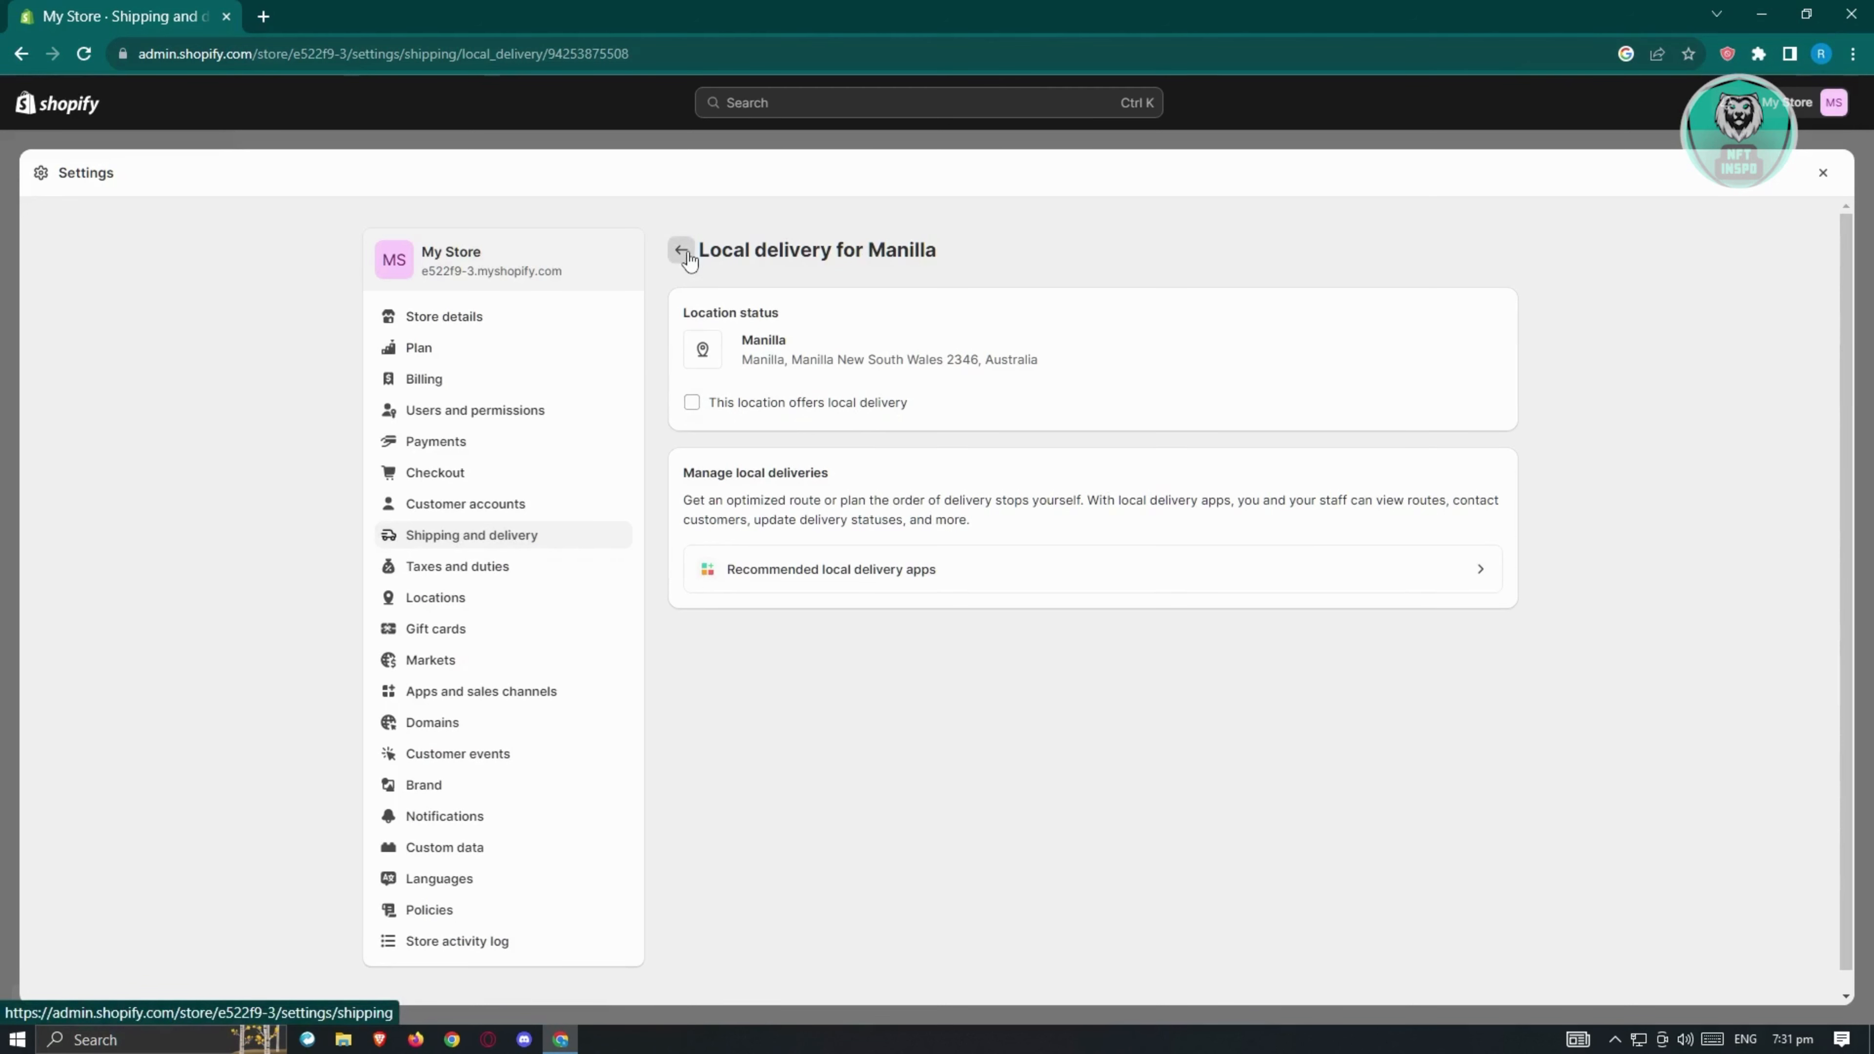
pyautogui.click(692, 403)
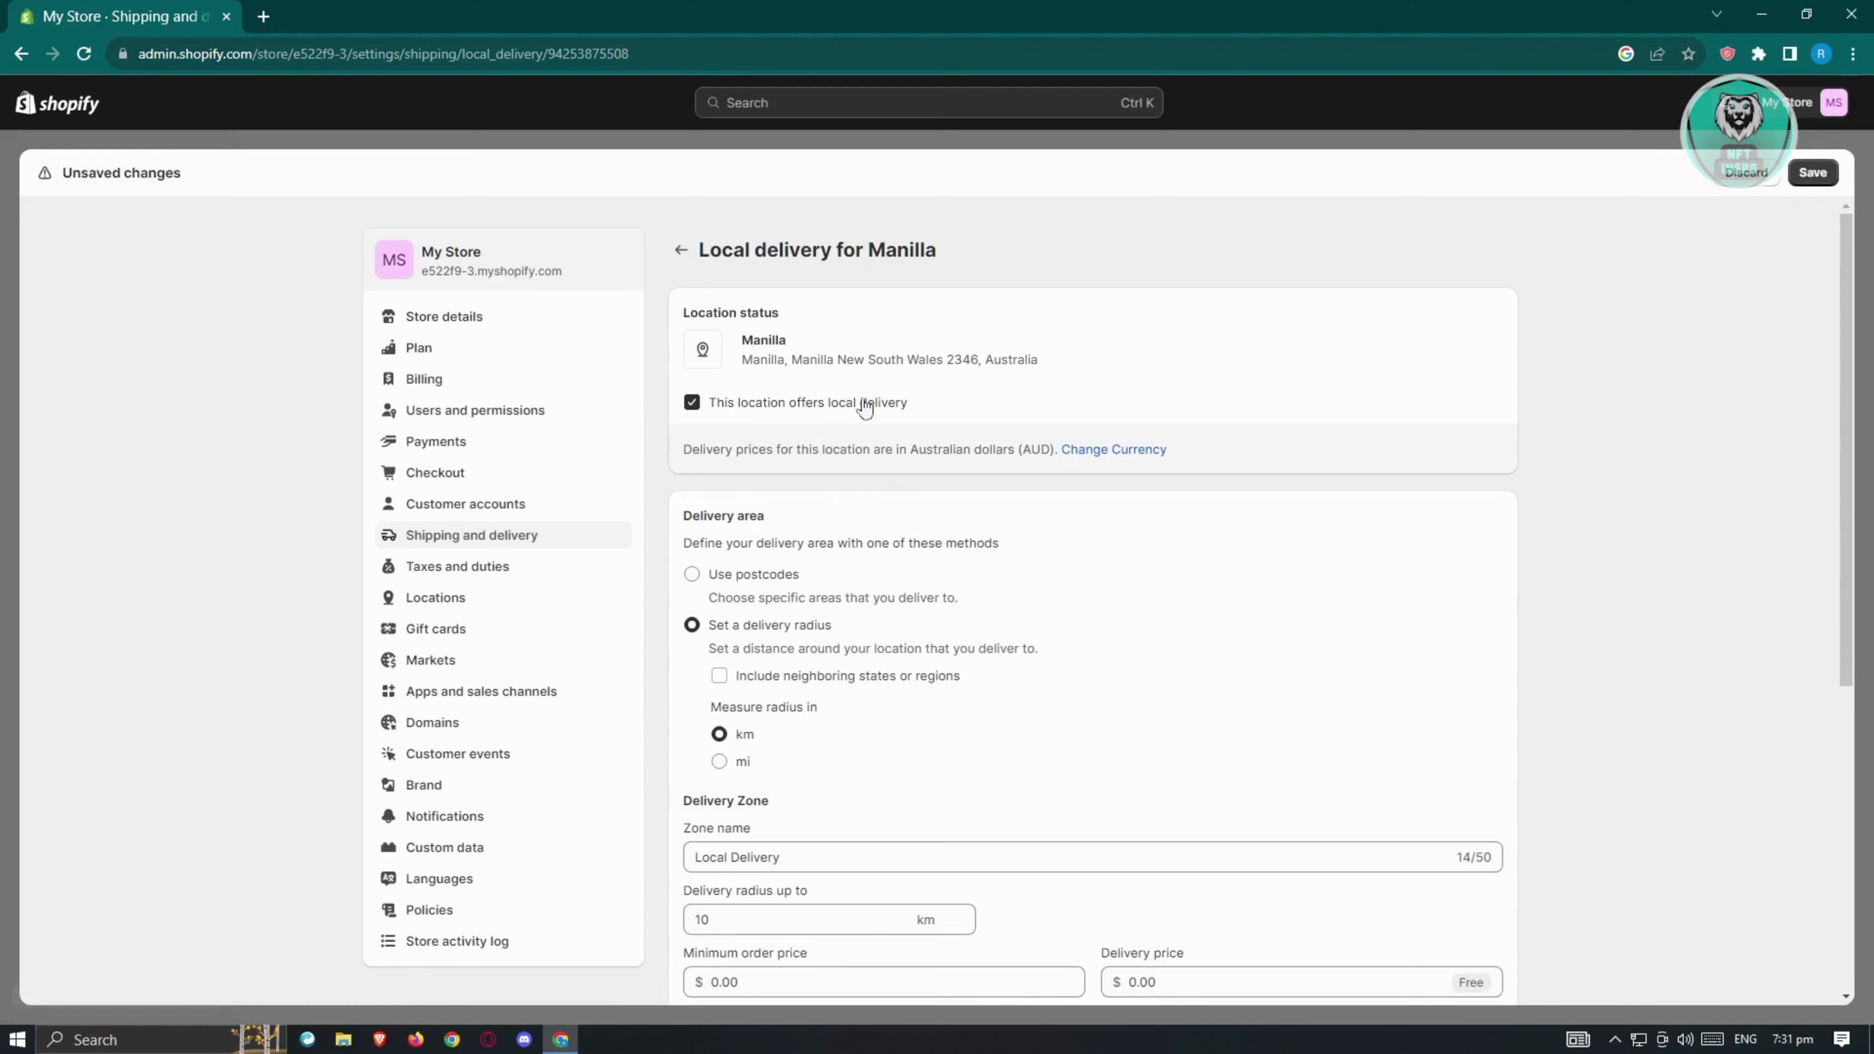
pyautogui.scroll(-3, 931, 419)
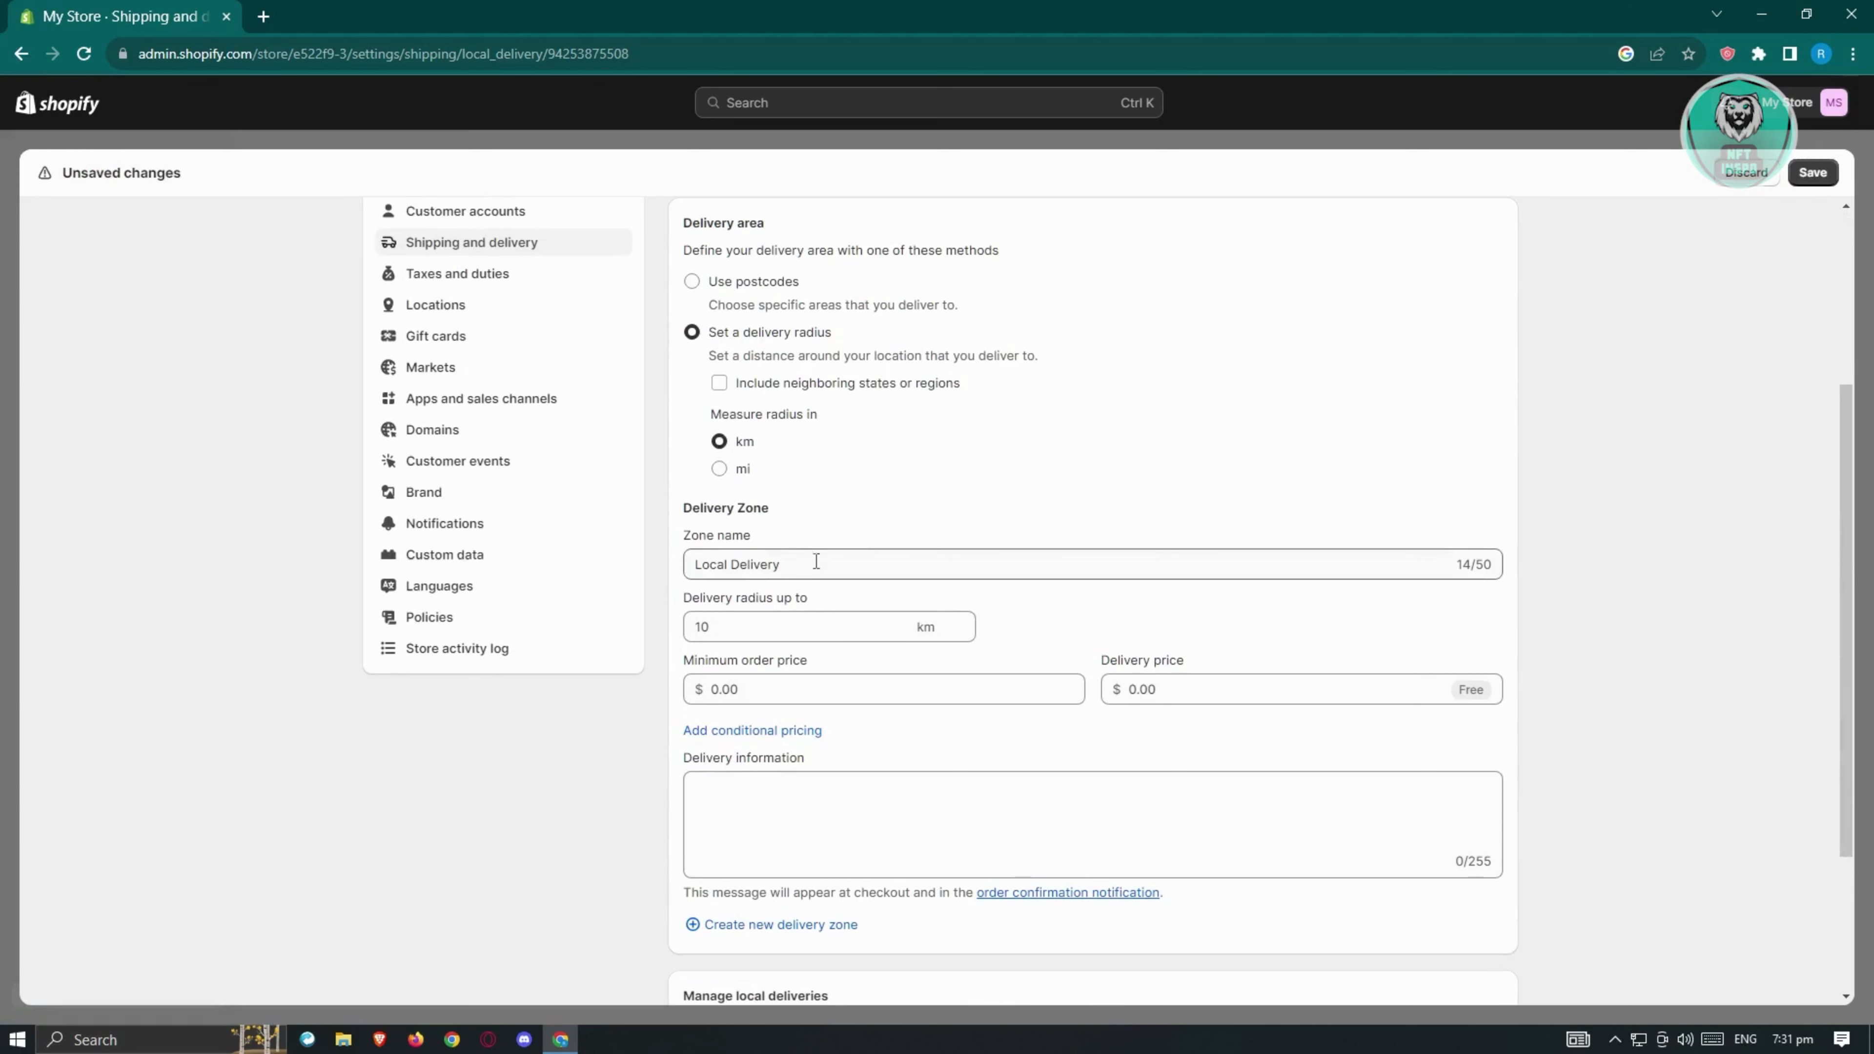
pyautogui.scroll(-1, 816, 561)
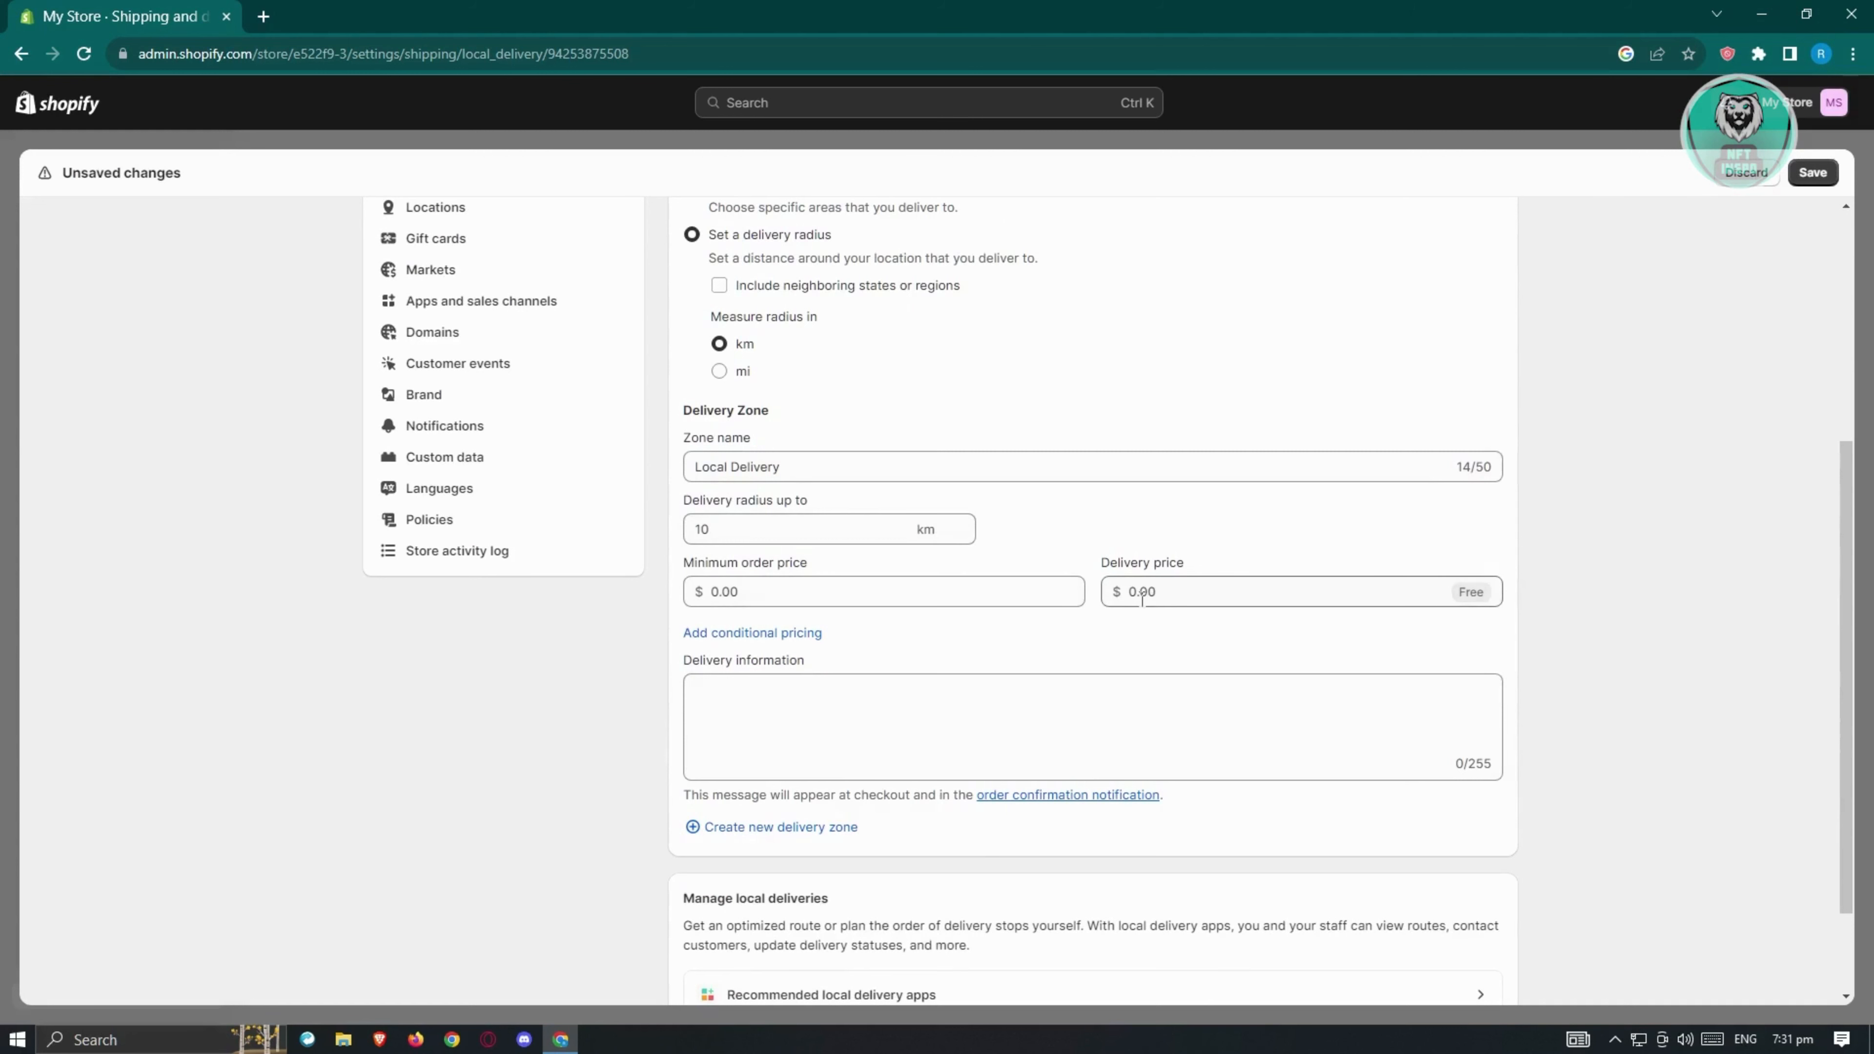
pyautogui.click(1160, 602)
pyautogui.scroll(-2, 1334, 664)
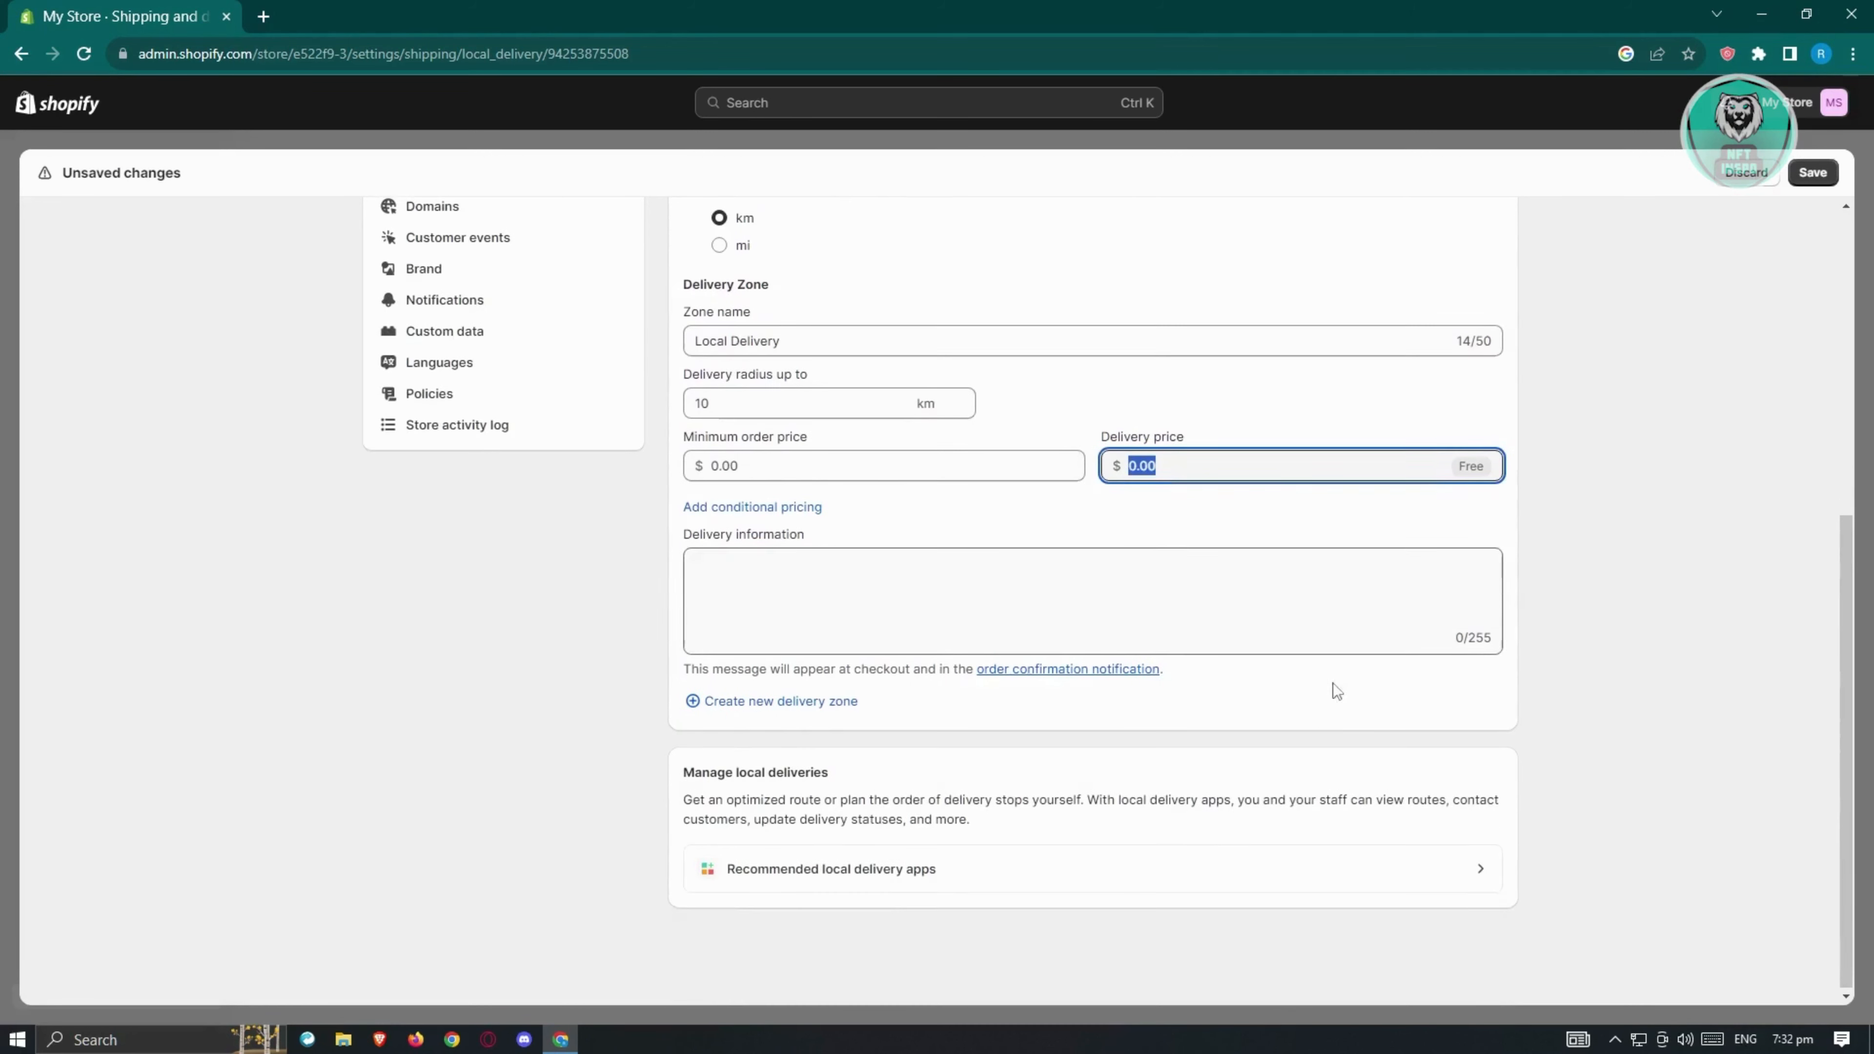
# - Discard the unsaved local delivery changes and reopen the Shipping and delivery settings
pyautogui.scroll(5, 1271, 729)
pyautogui.scroll(1, 1271, 729)
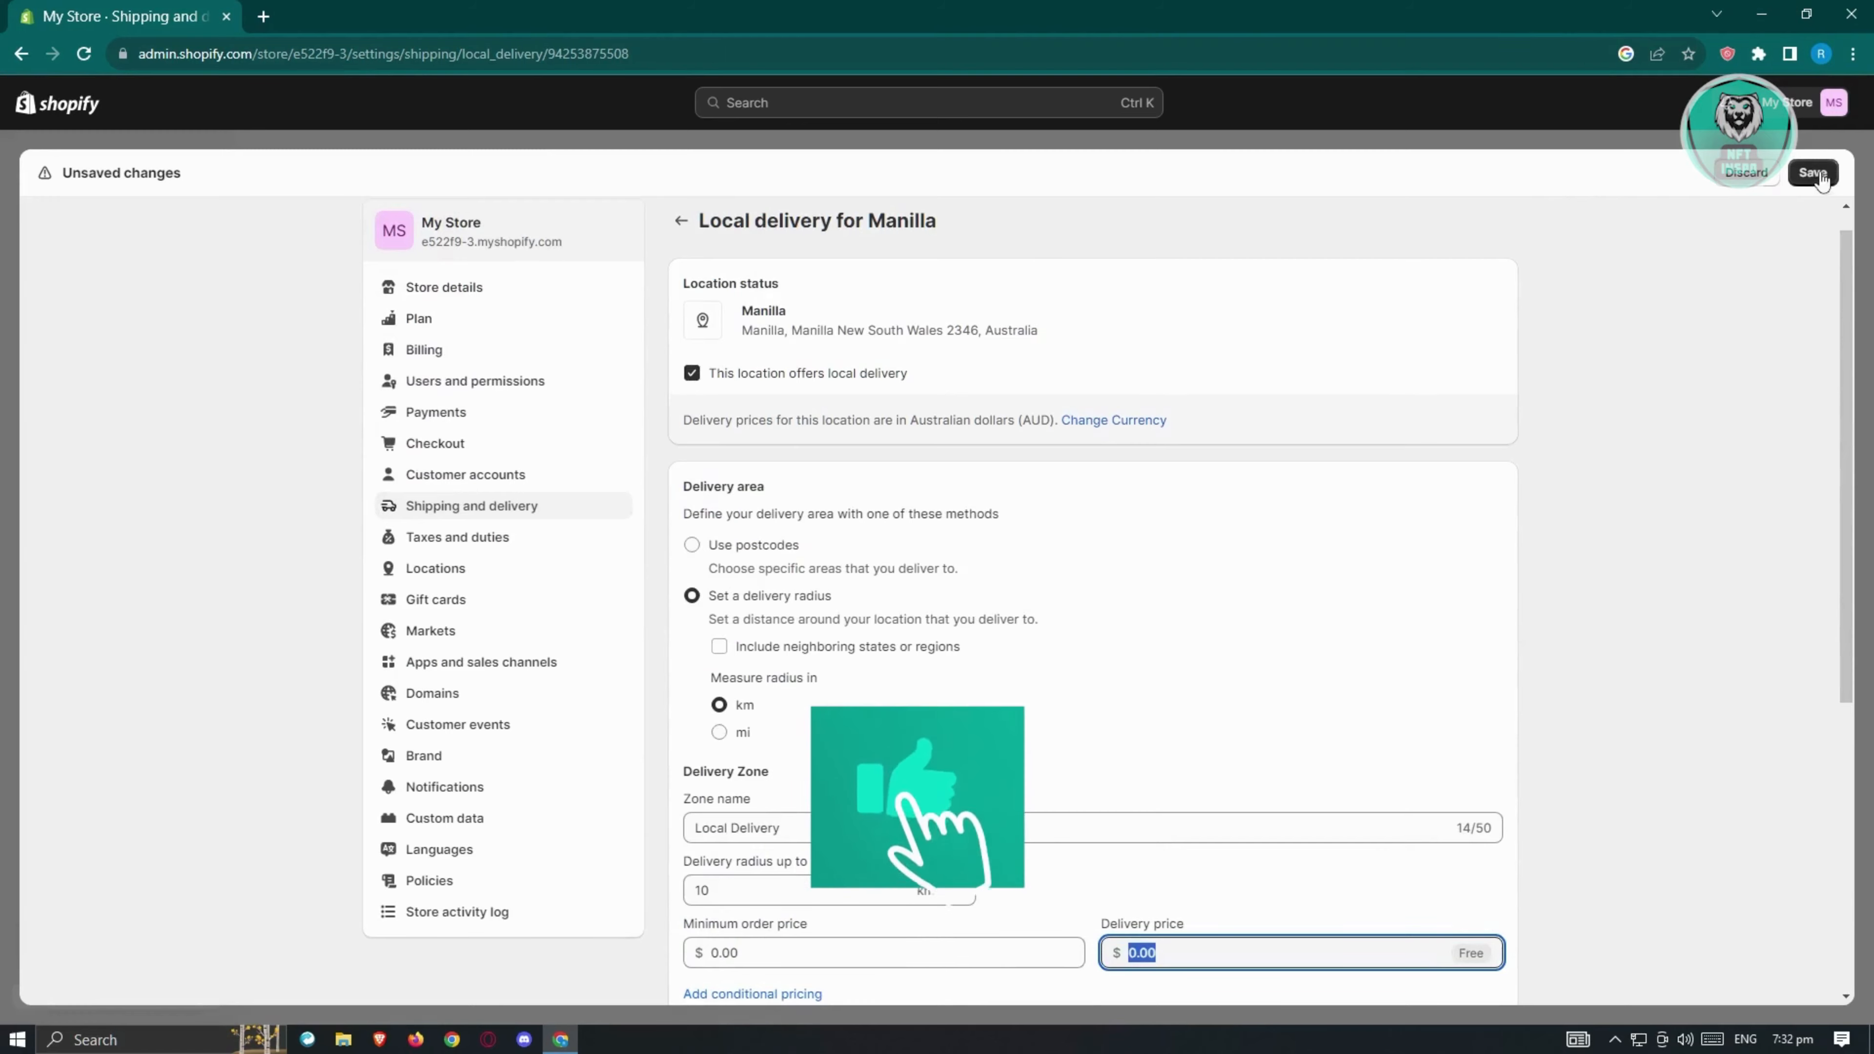
pyautogui.click(678, 224)
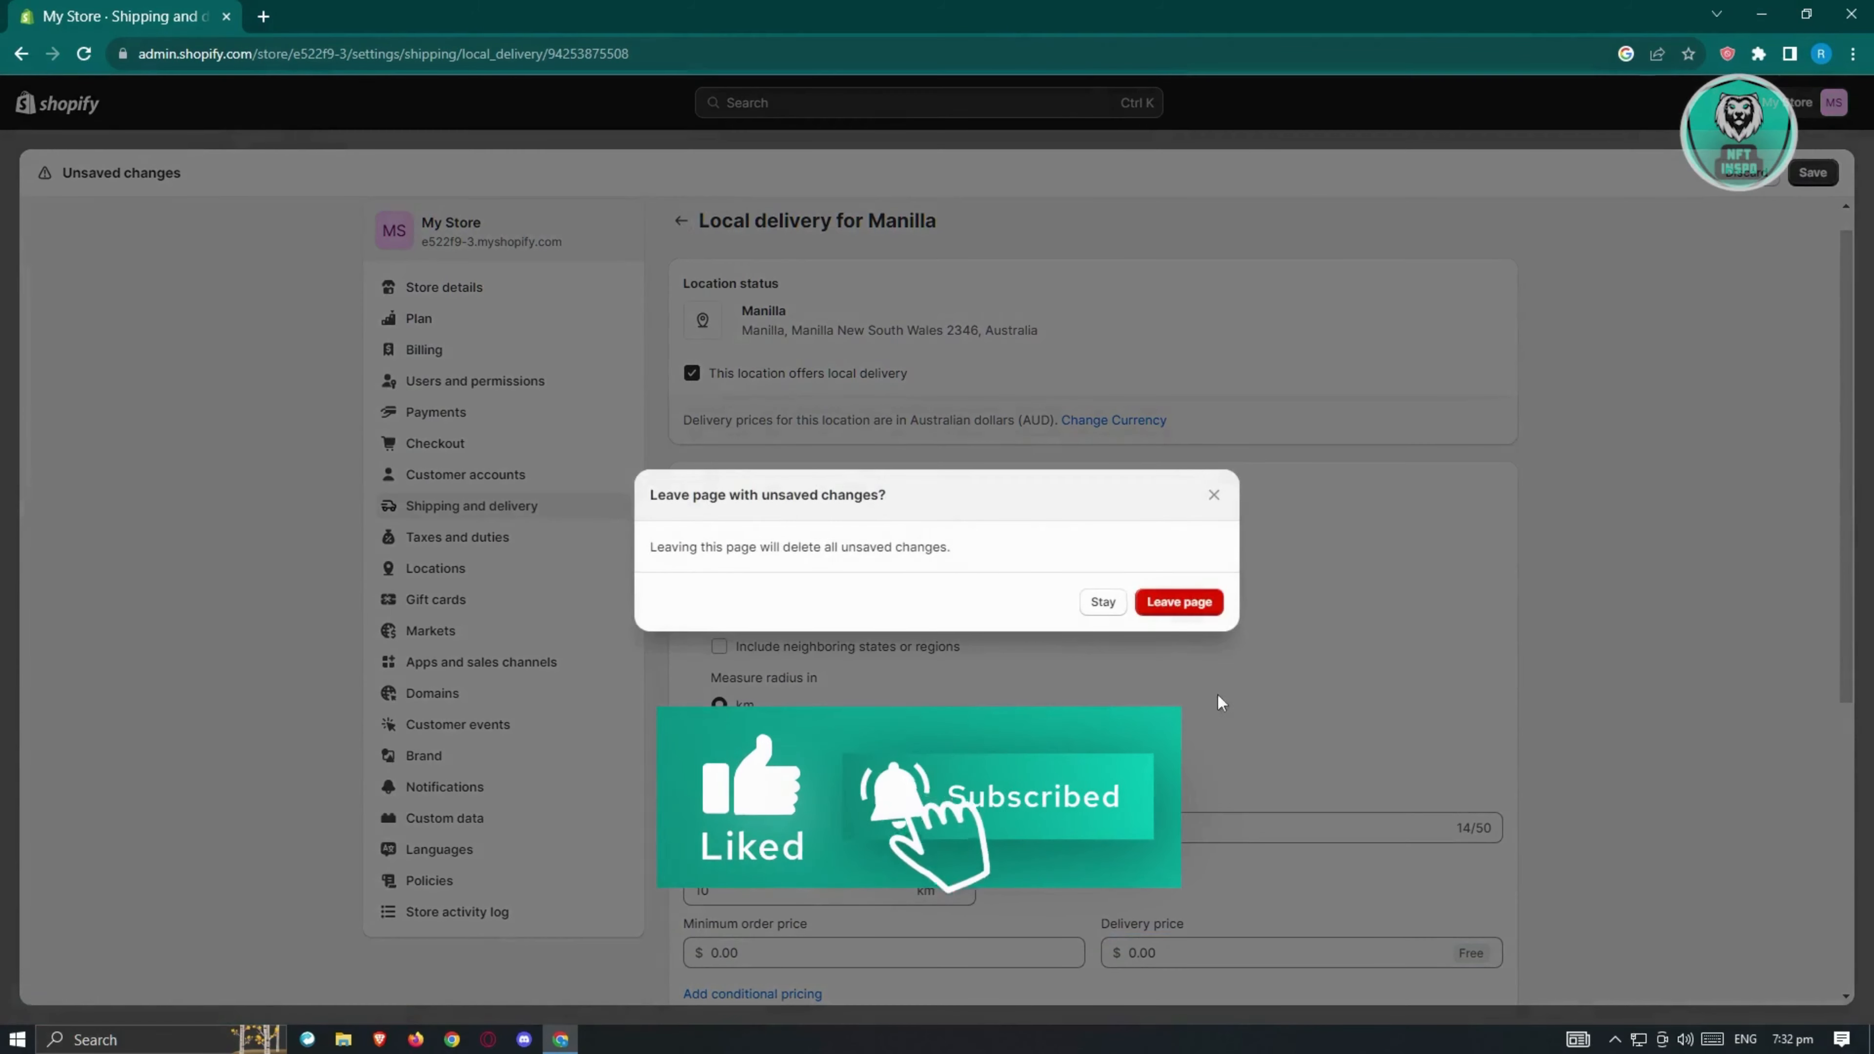
pyautogui.click(1173, 603)
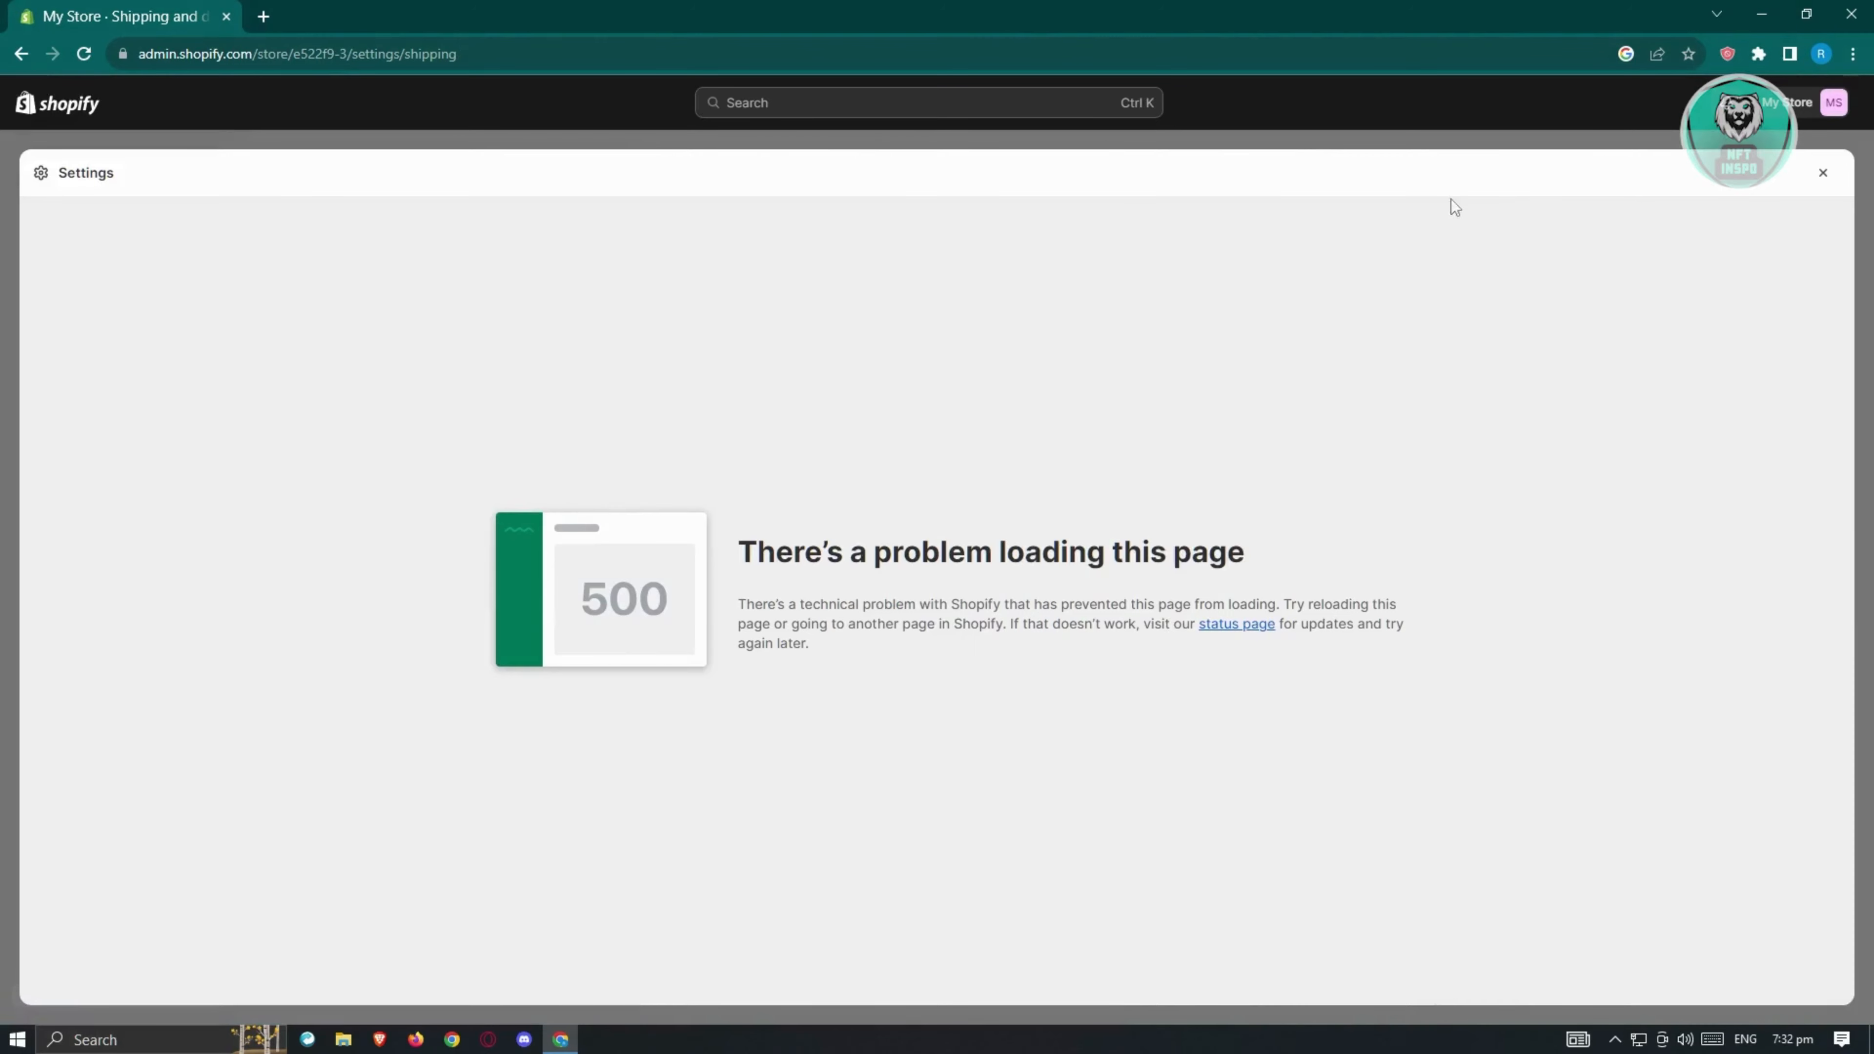
pyautogui.click(1823, 174)
pyautogui.click(73, 998)
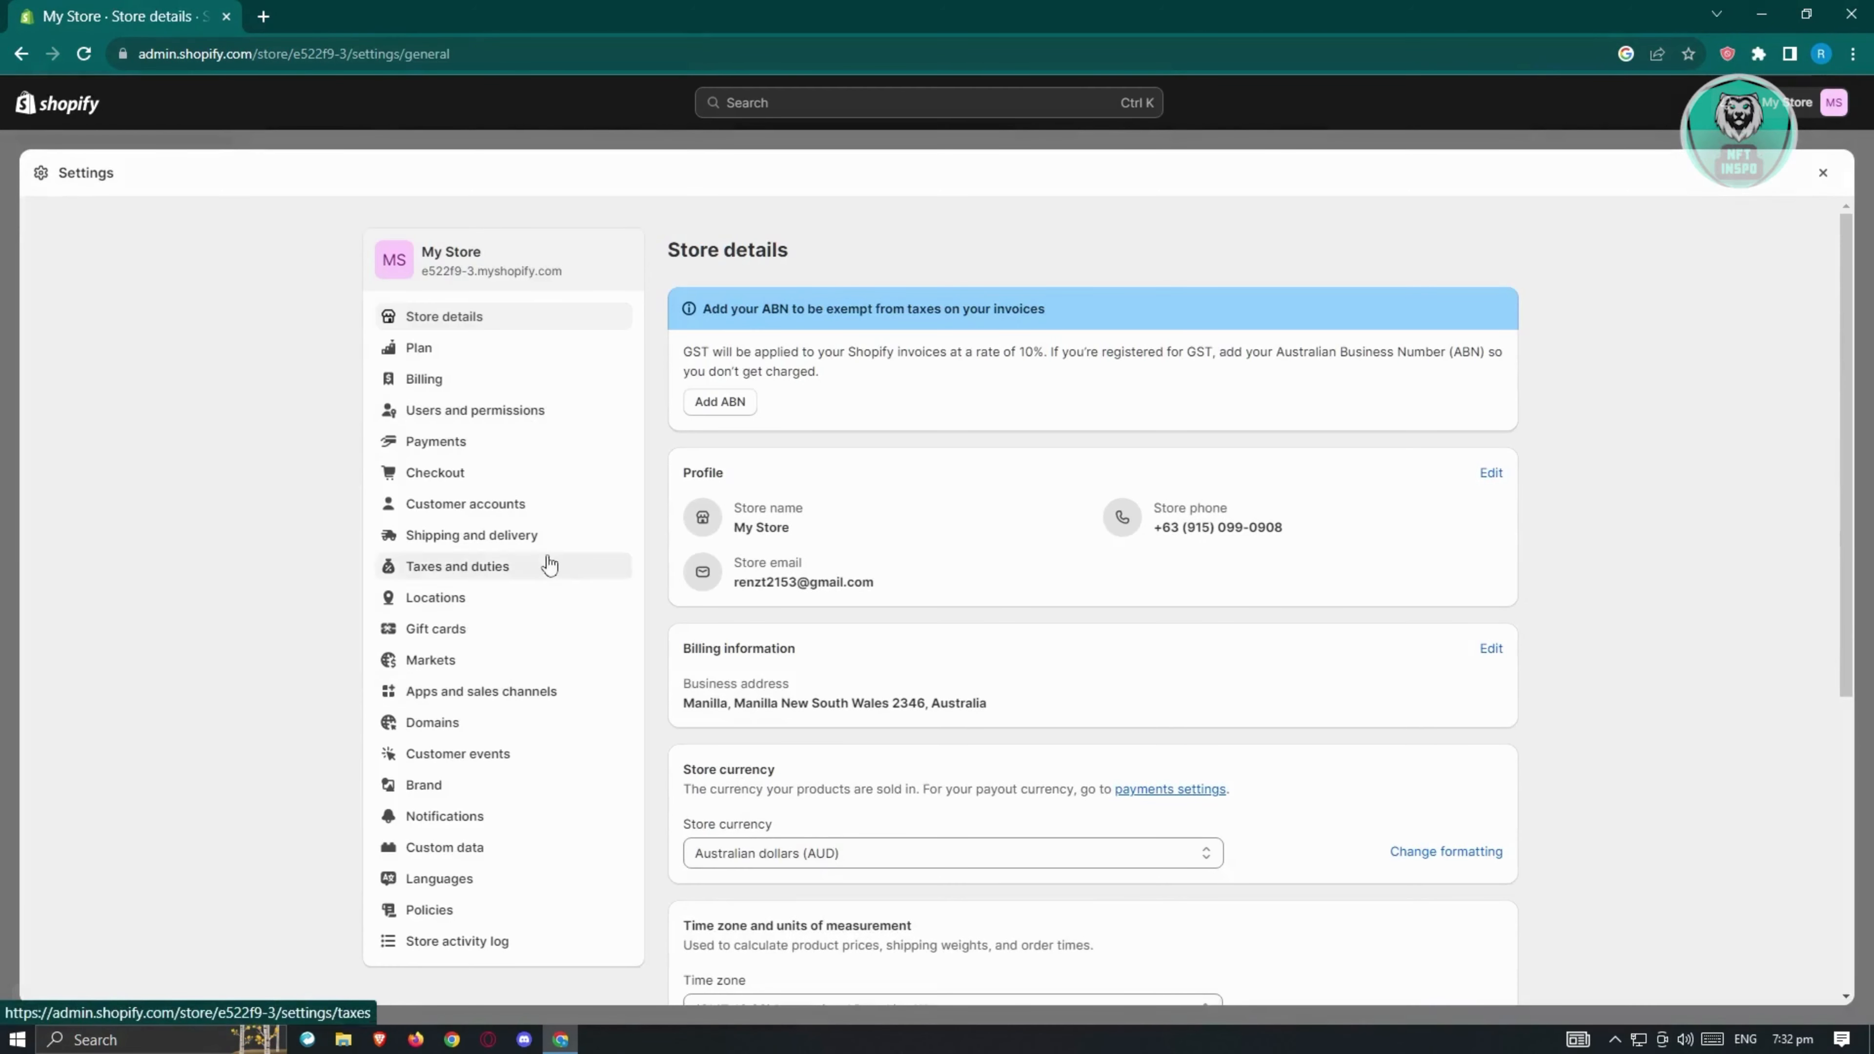
pyautogui.click(529, 536)
# - Try offering local pickup at the Manilla location and leave its page without saving
pyautogui.scroll(-4, 1033, 559)
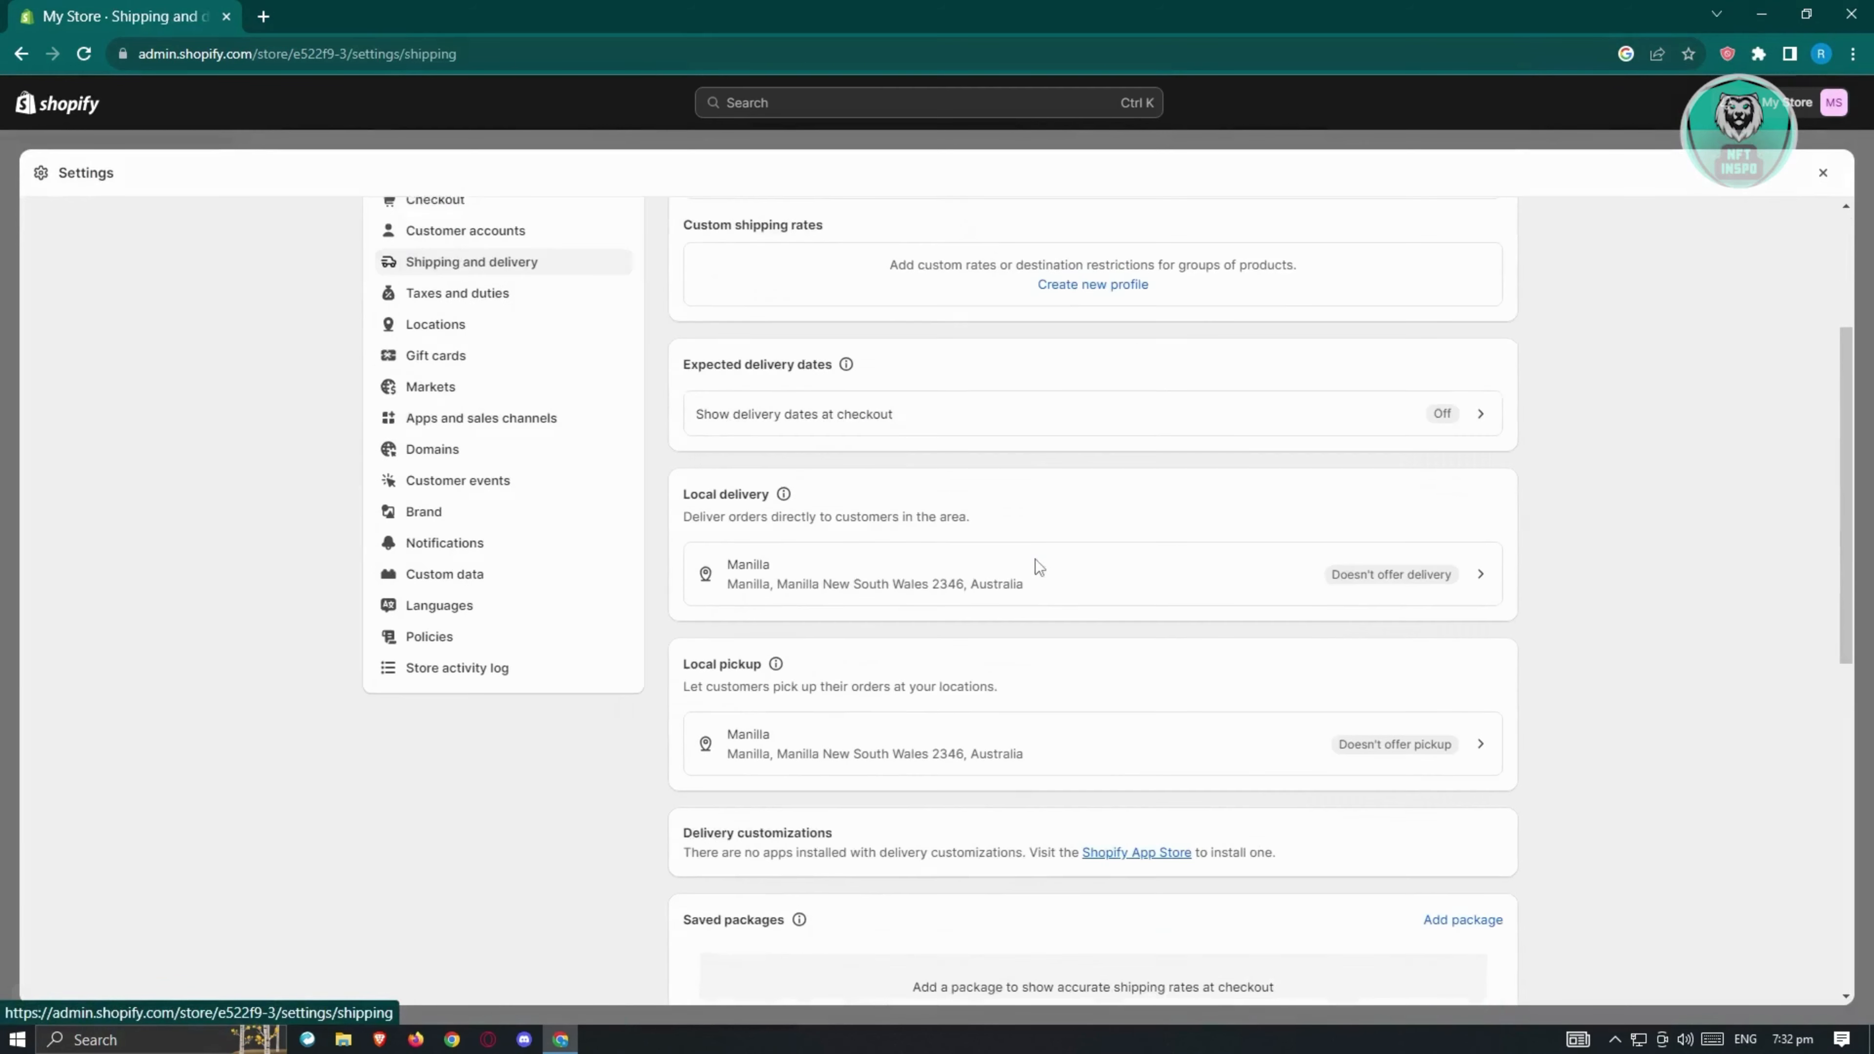
pyautogui.scroll(-1, 1037, 561)
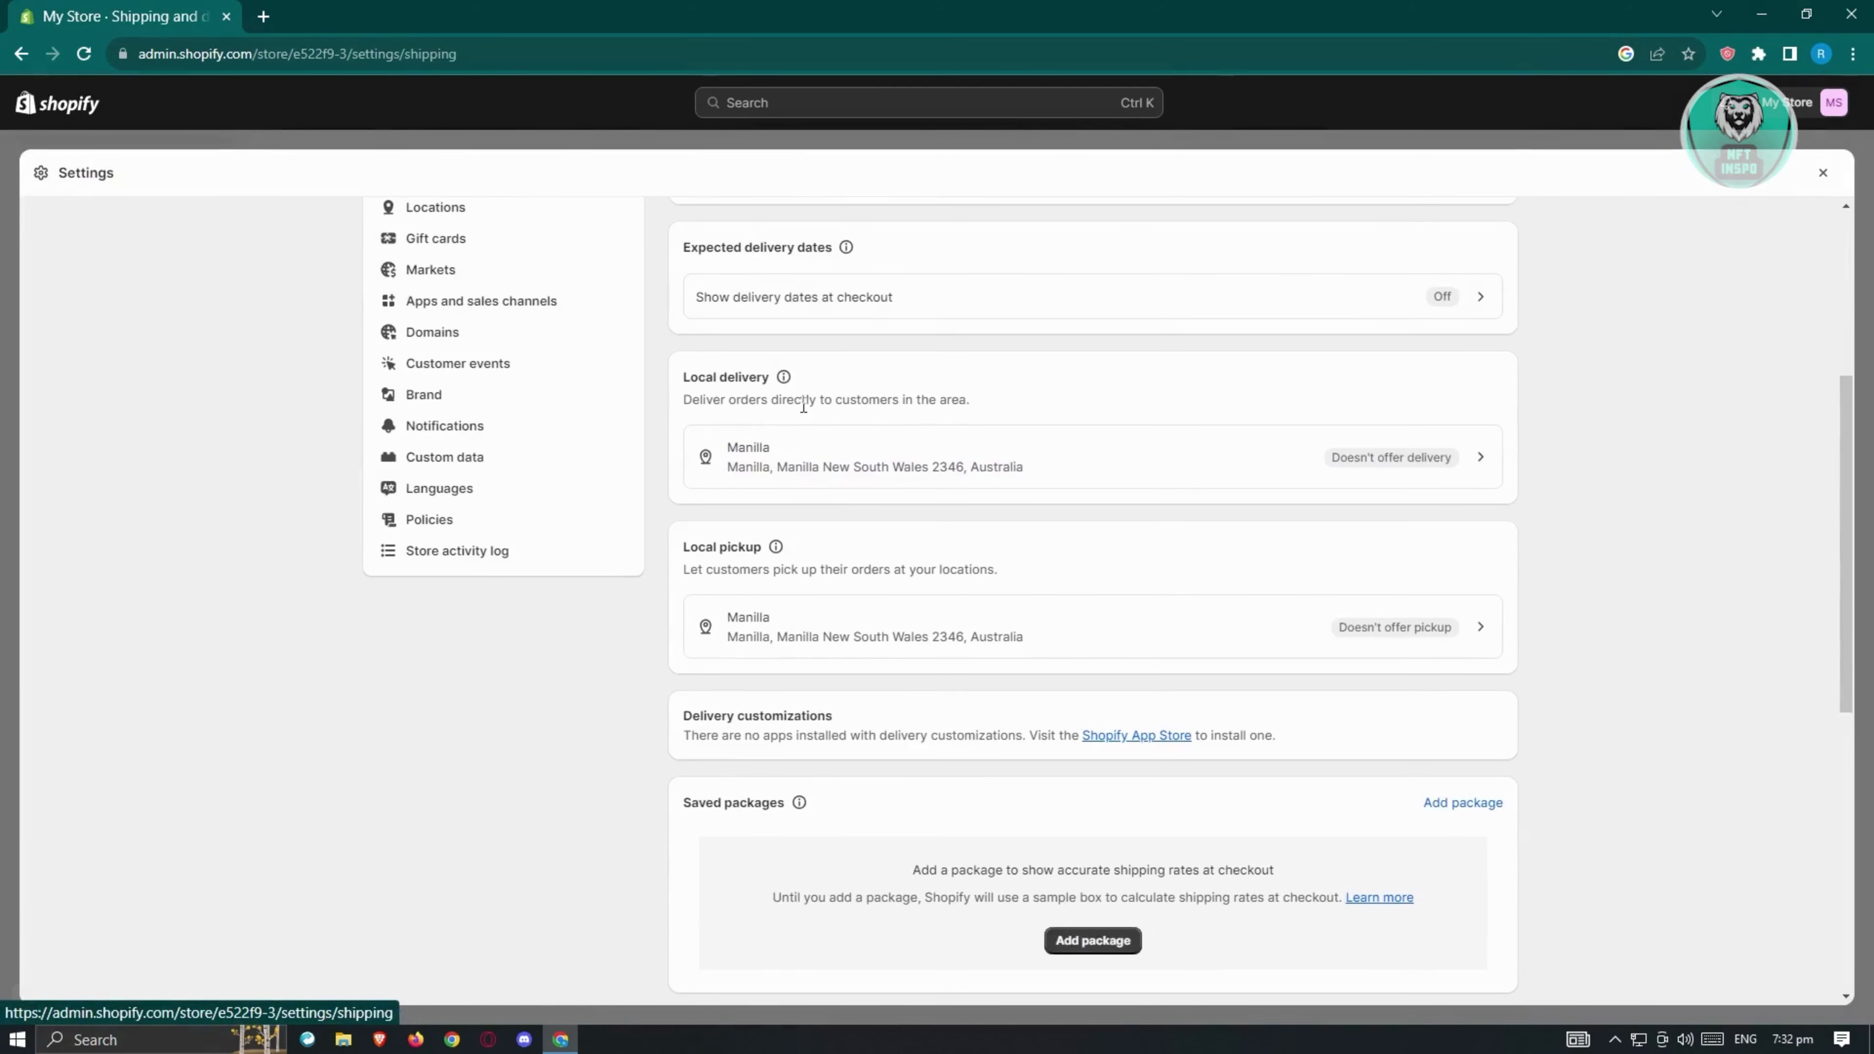
pyautogui.scroll(-2, 697, 613)
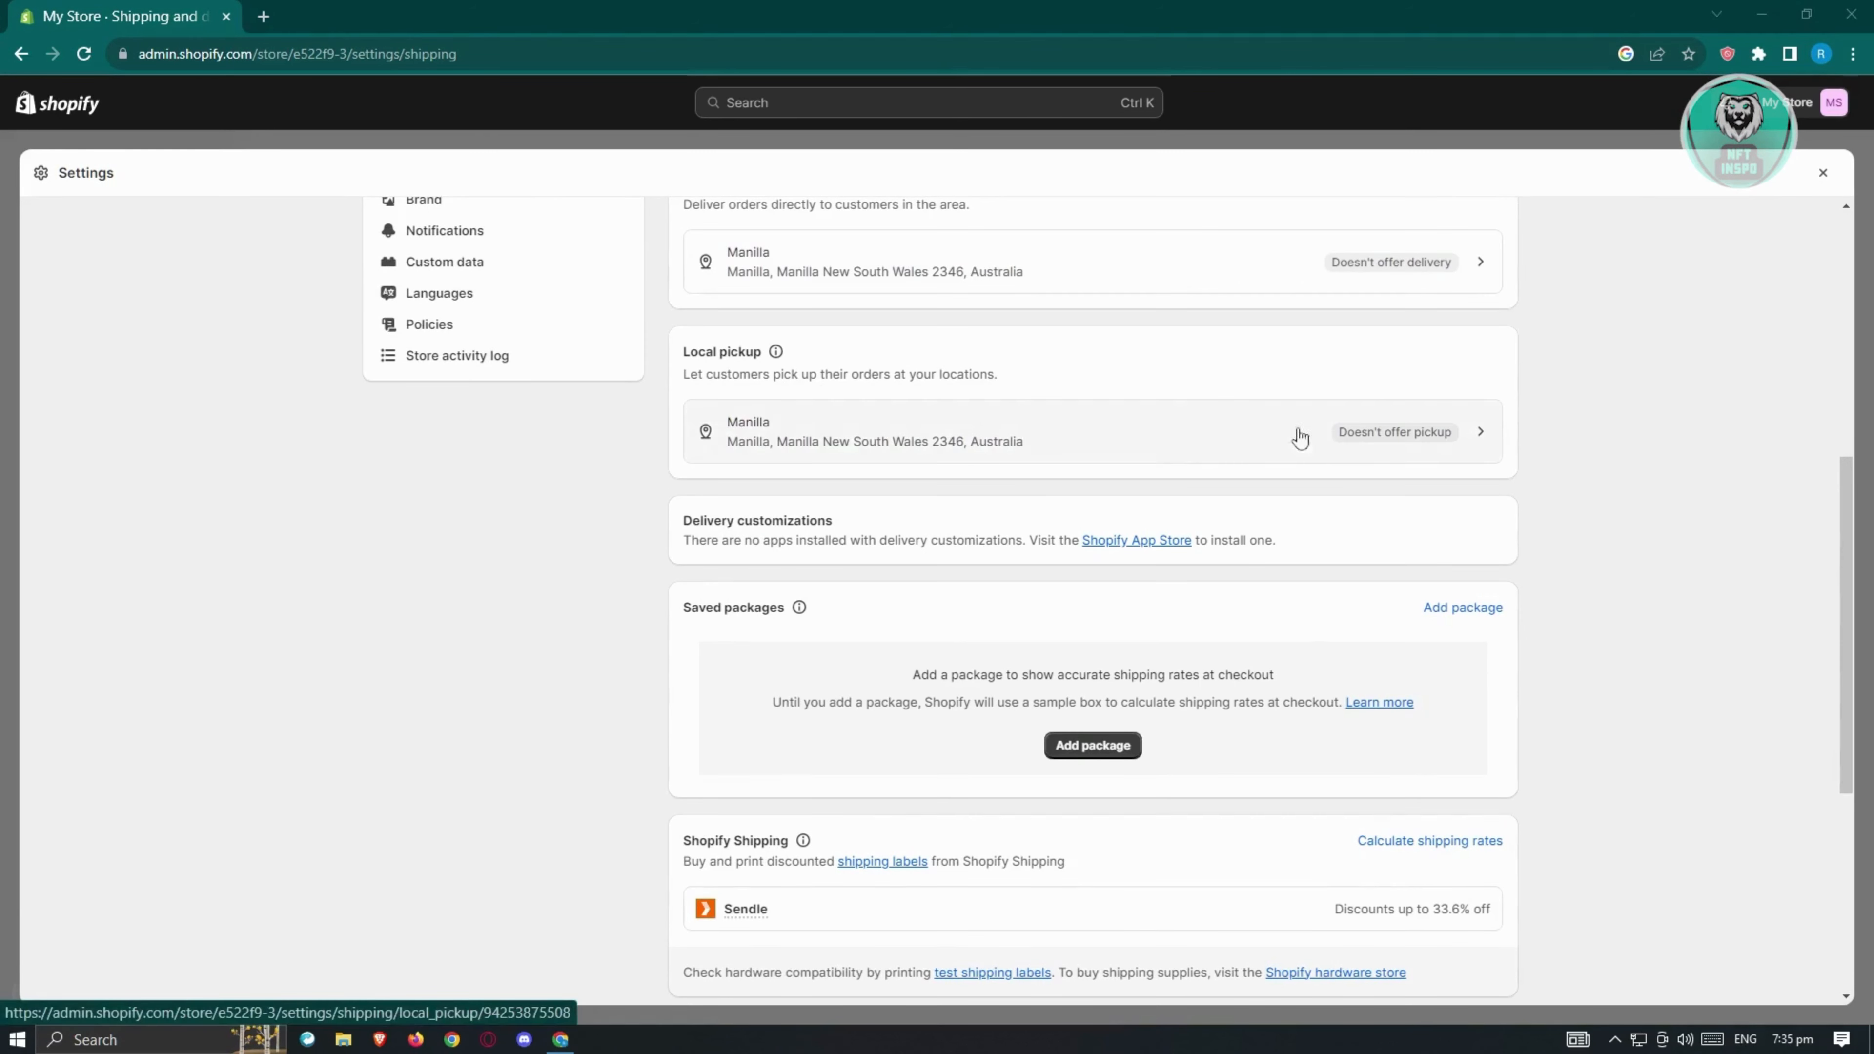
pyautogui.click(1118, 442)
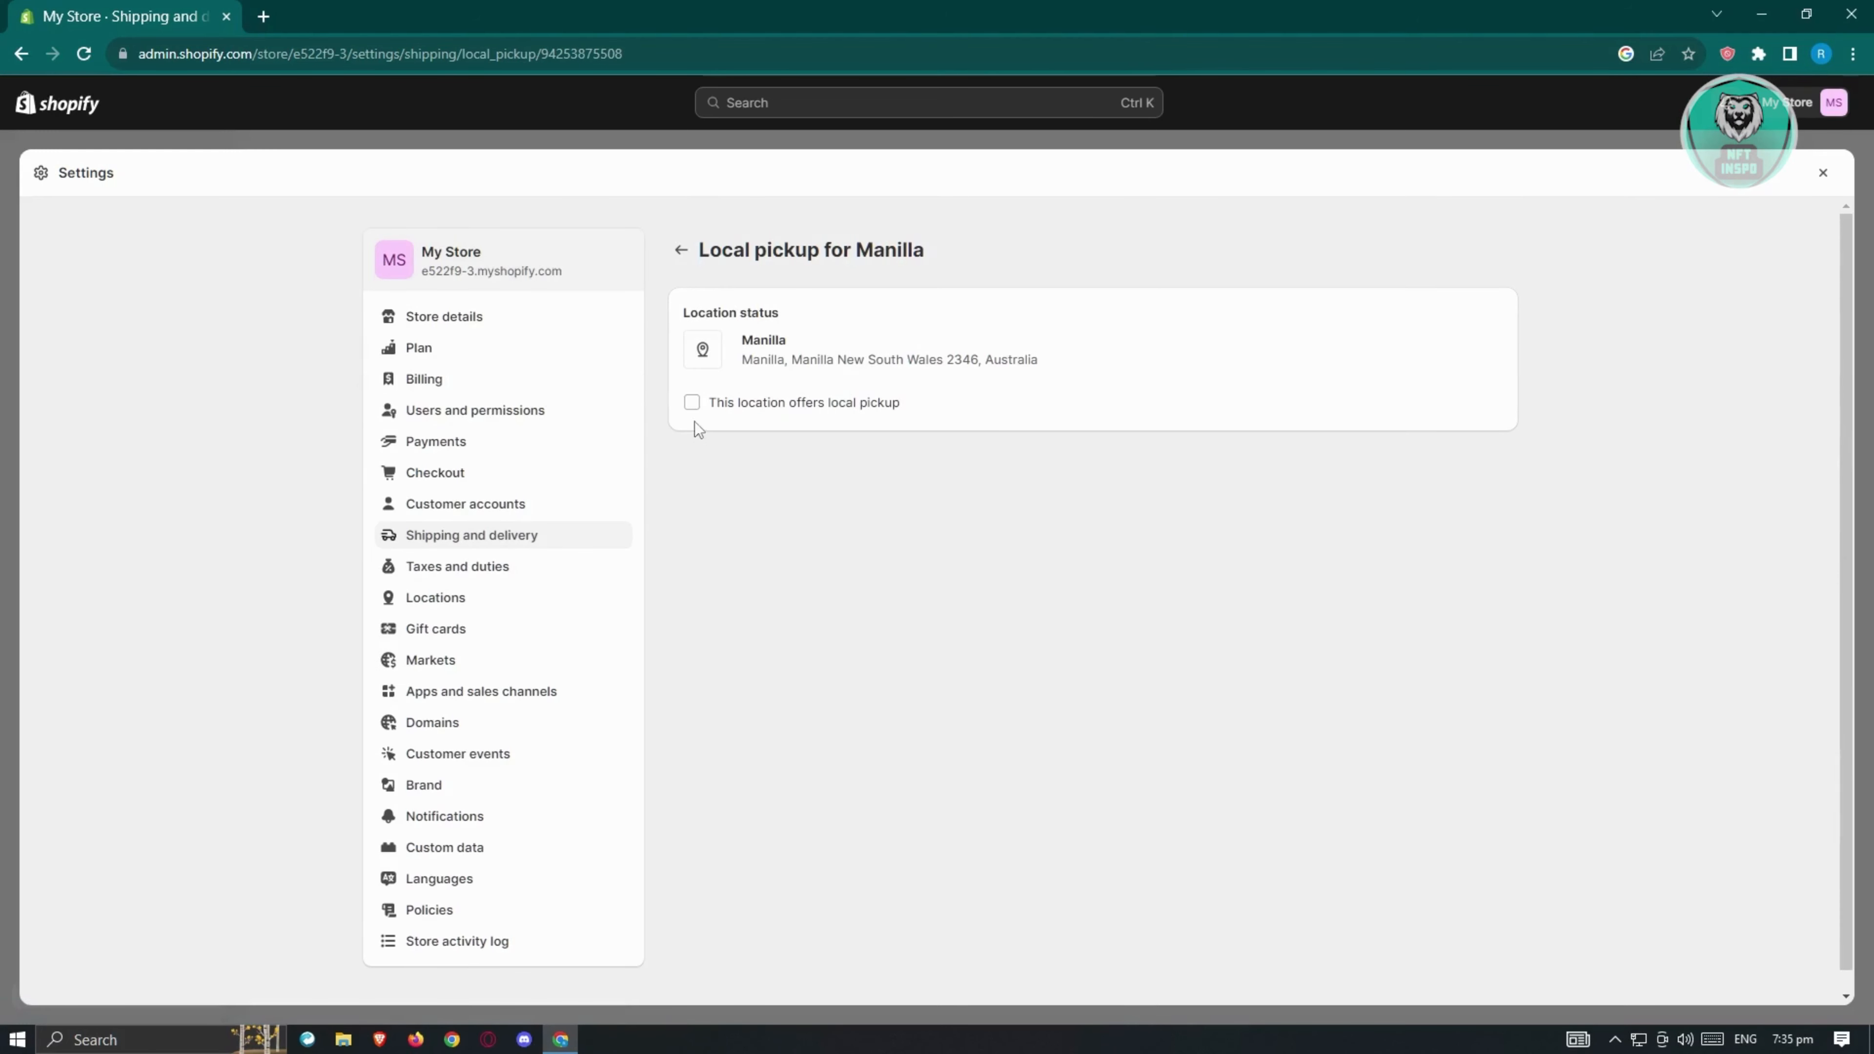
pyautogui.click(693, 404)
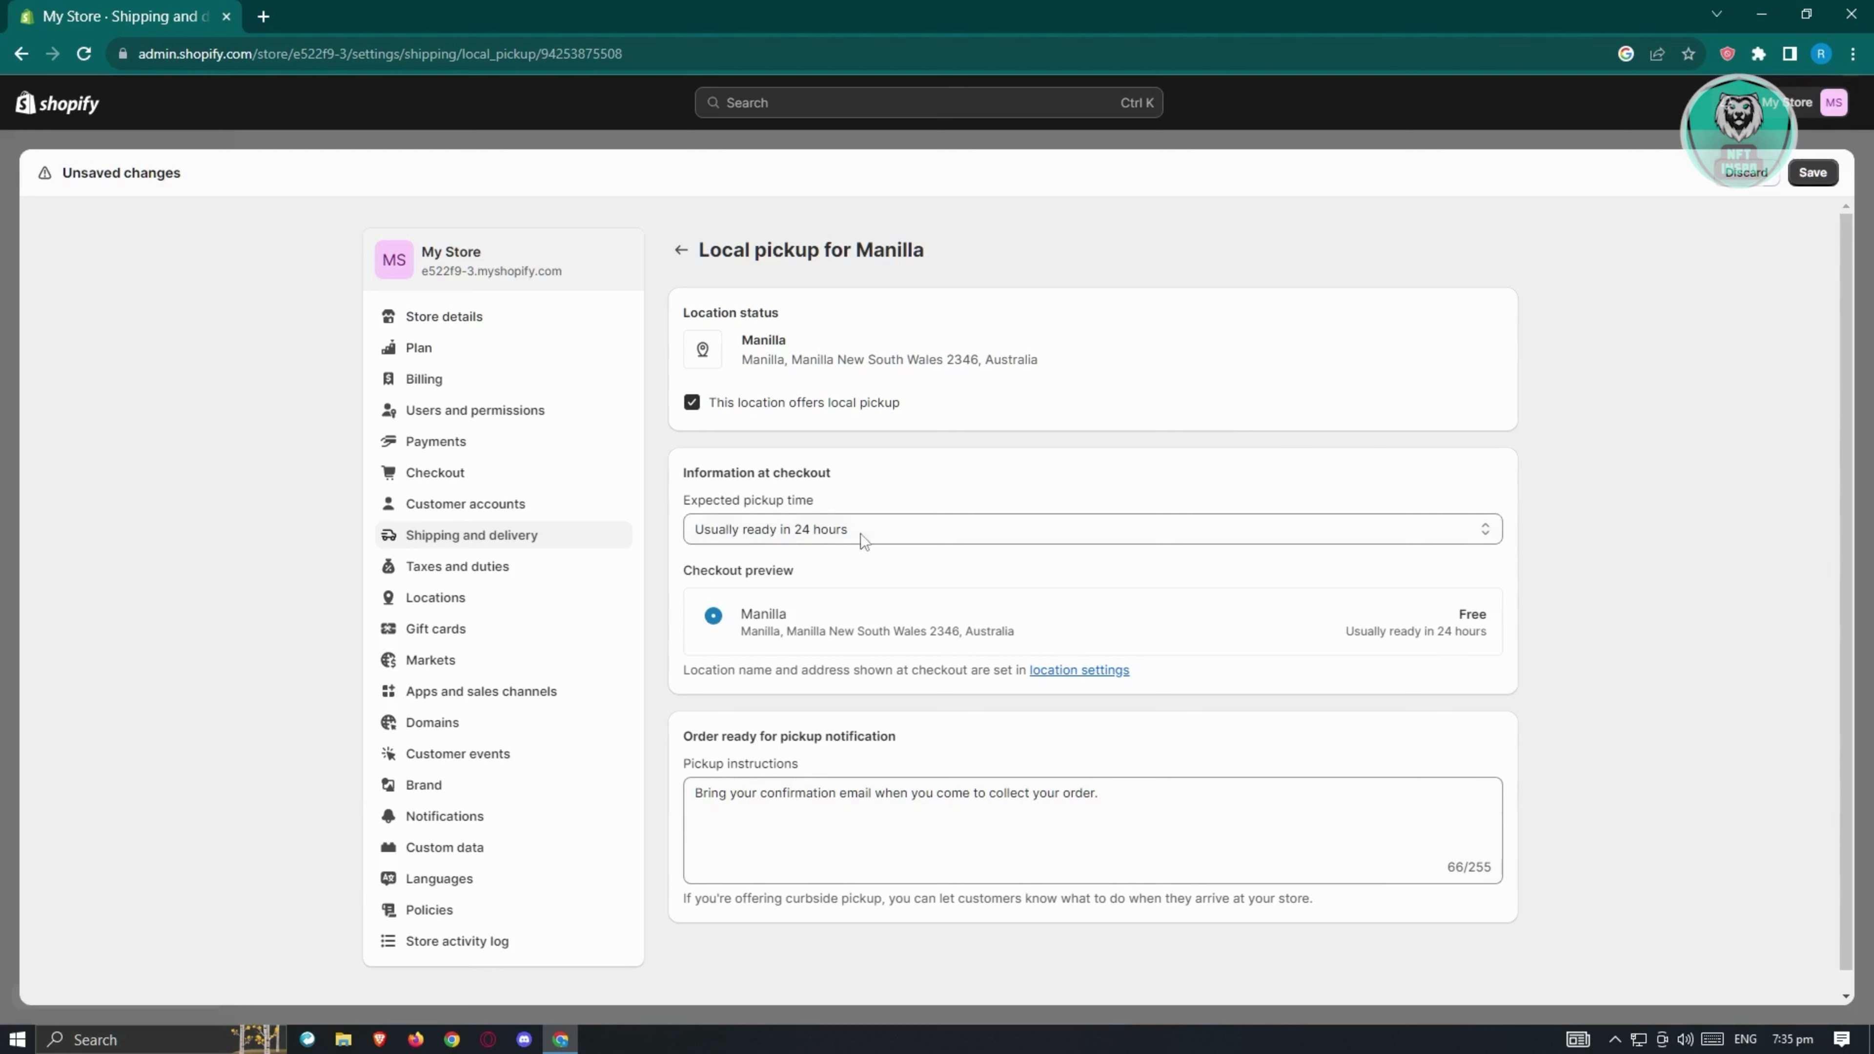
pyautogui.click(683, 252)
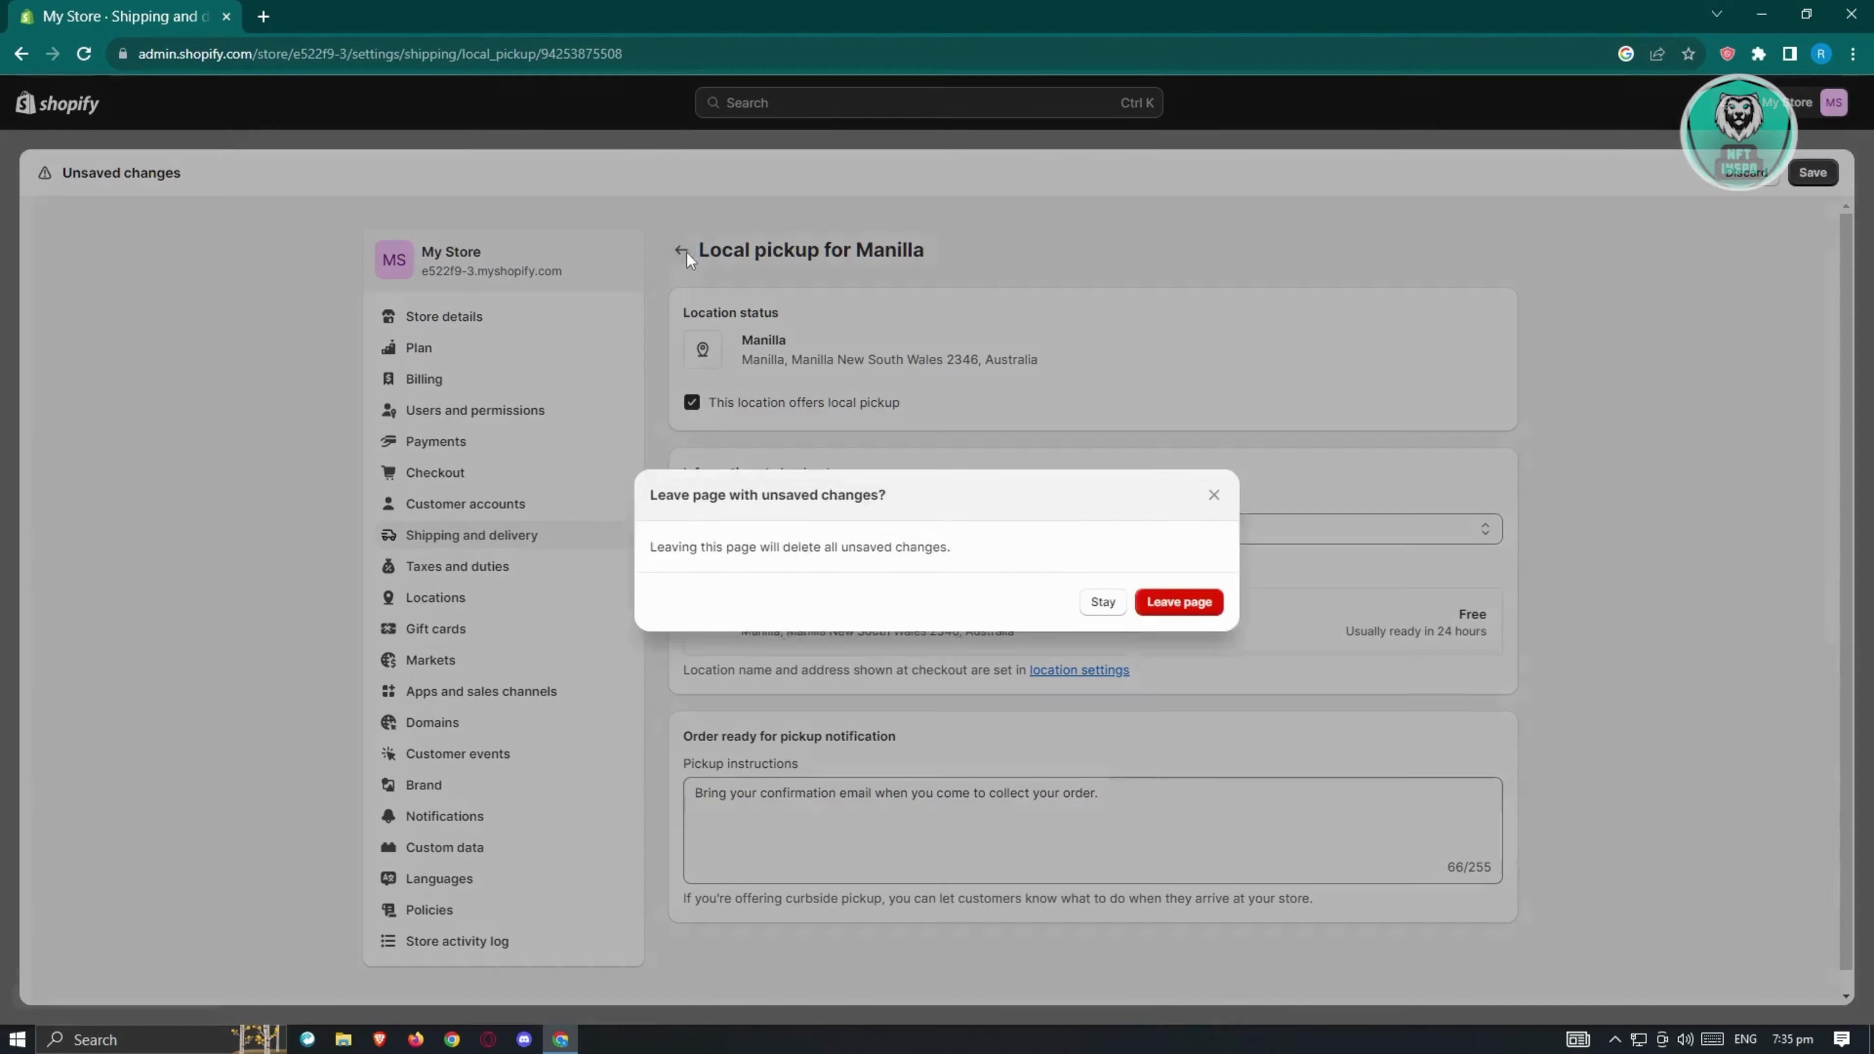
pyautogui.click(1181, 608)
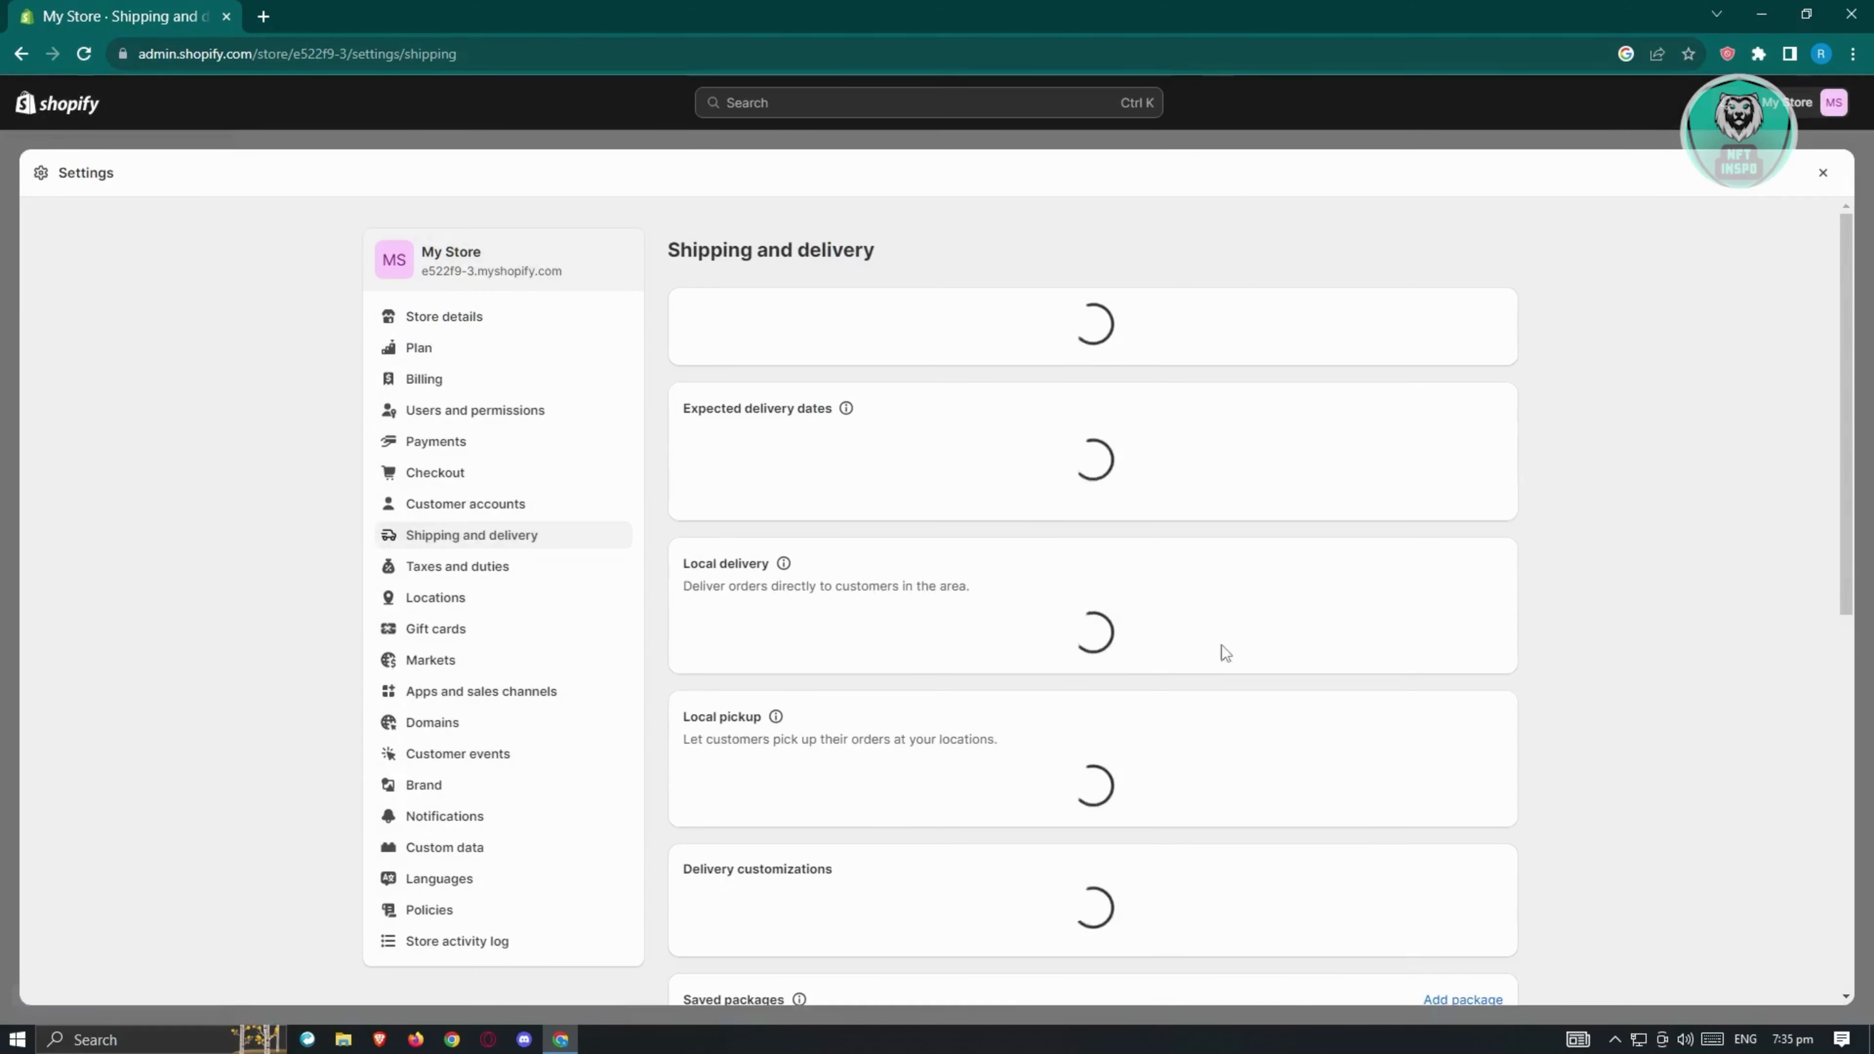
# - Open the General shipping rates profile and examine its domestic and international zone rates
pyautogui.scroll(-5, 955, 620)
pyautogui.scroll(-5, 957, 620)
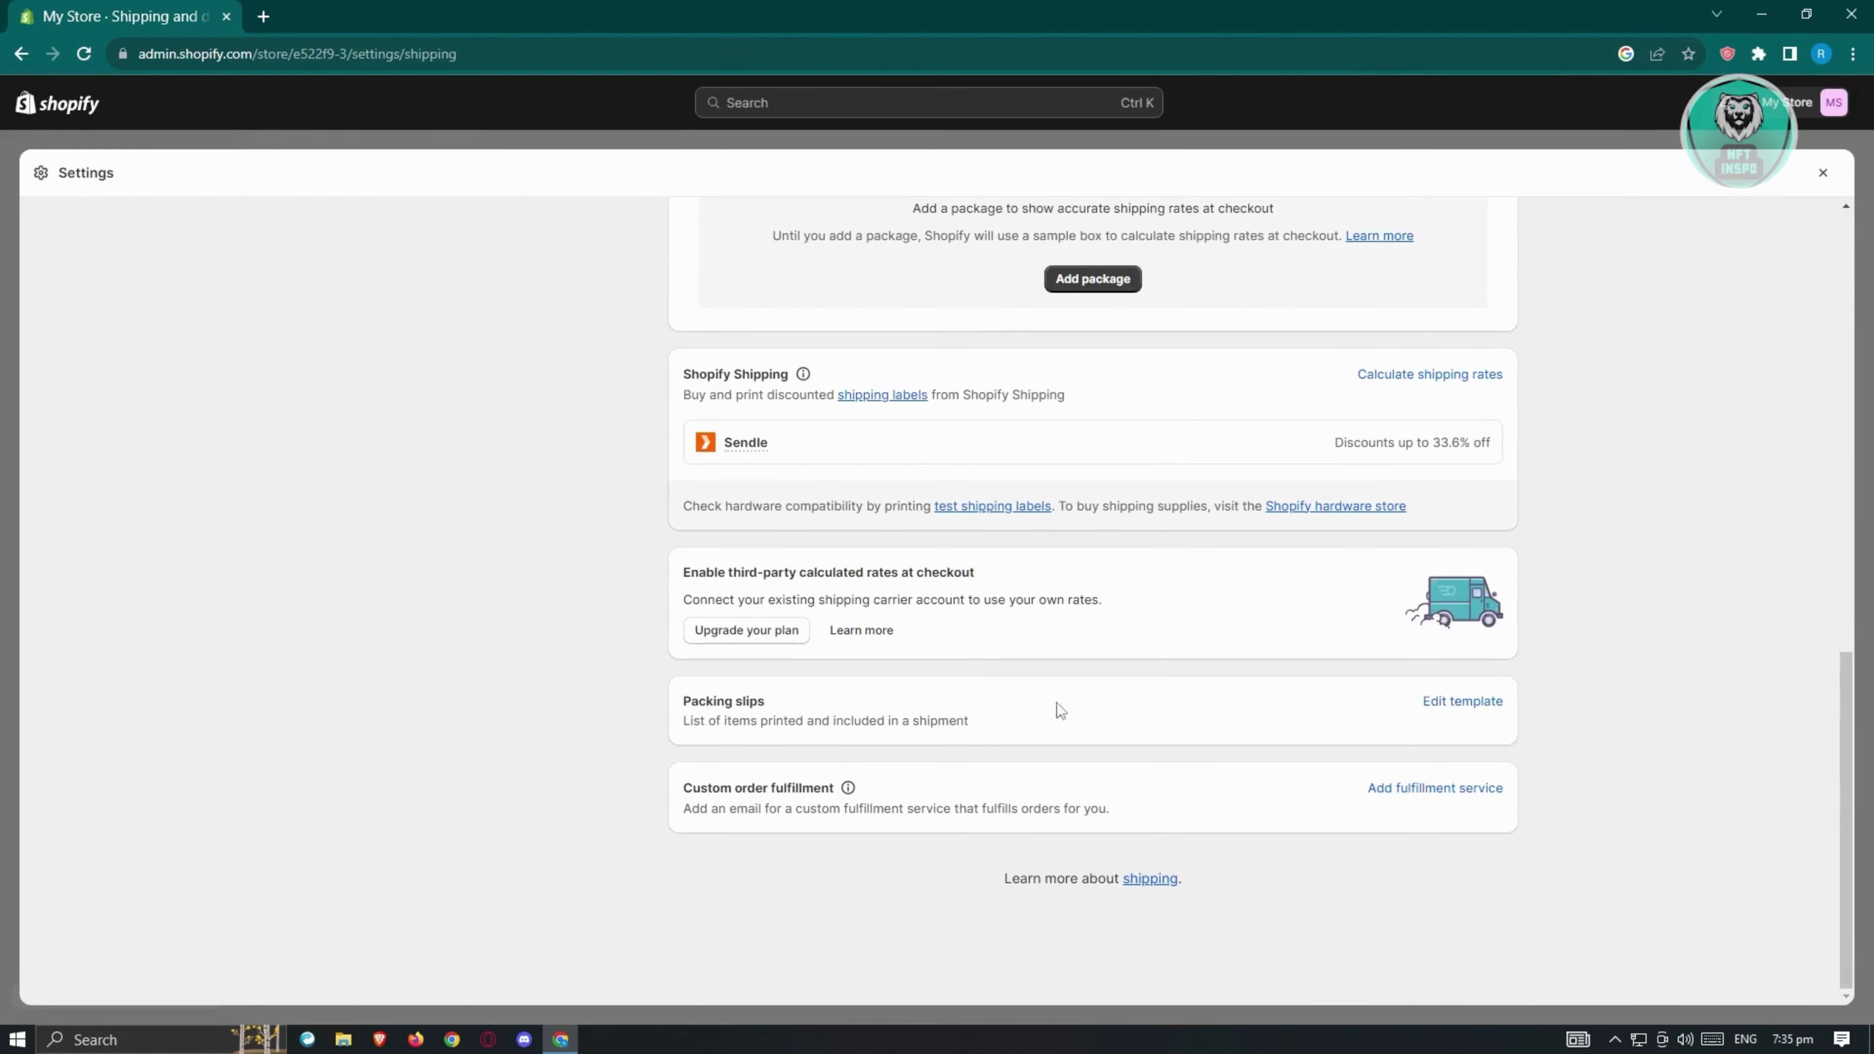
pyautogui.scroll(7, 1009, 764)
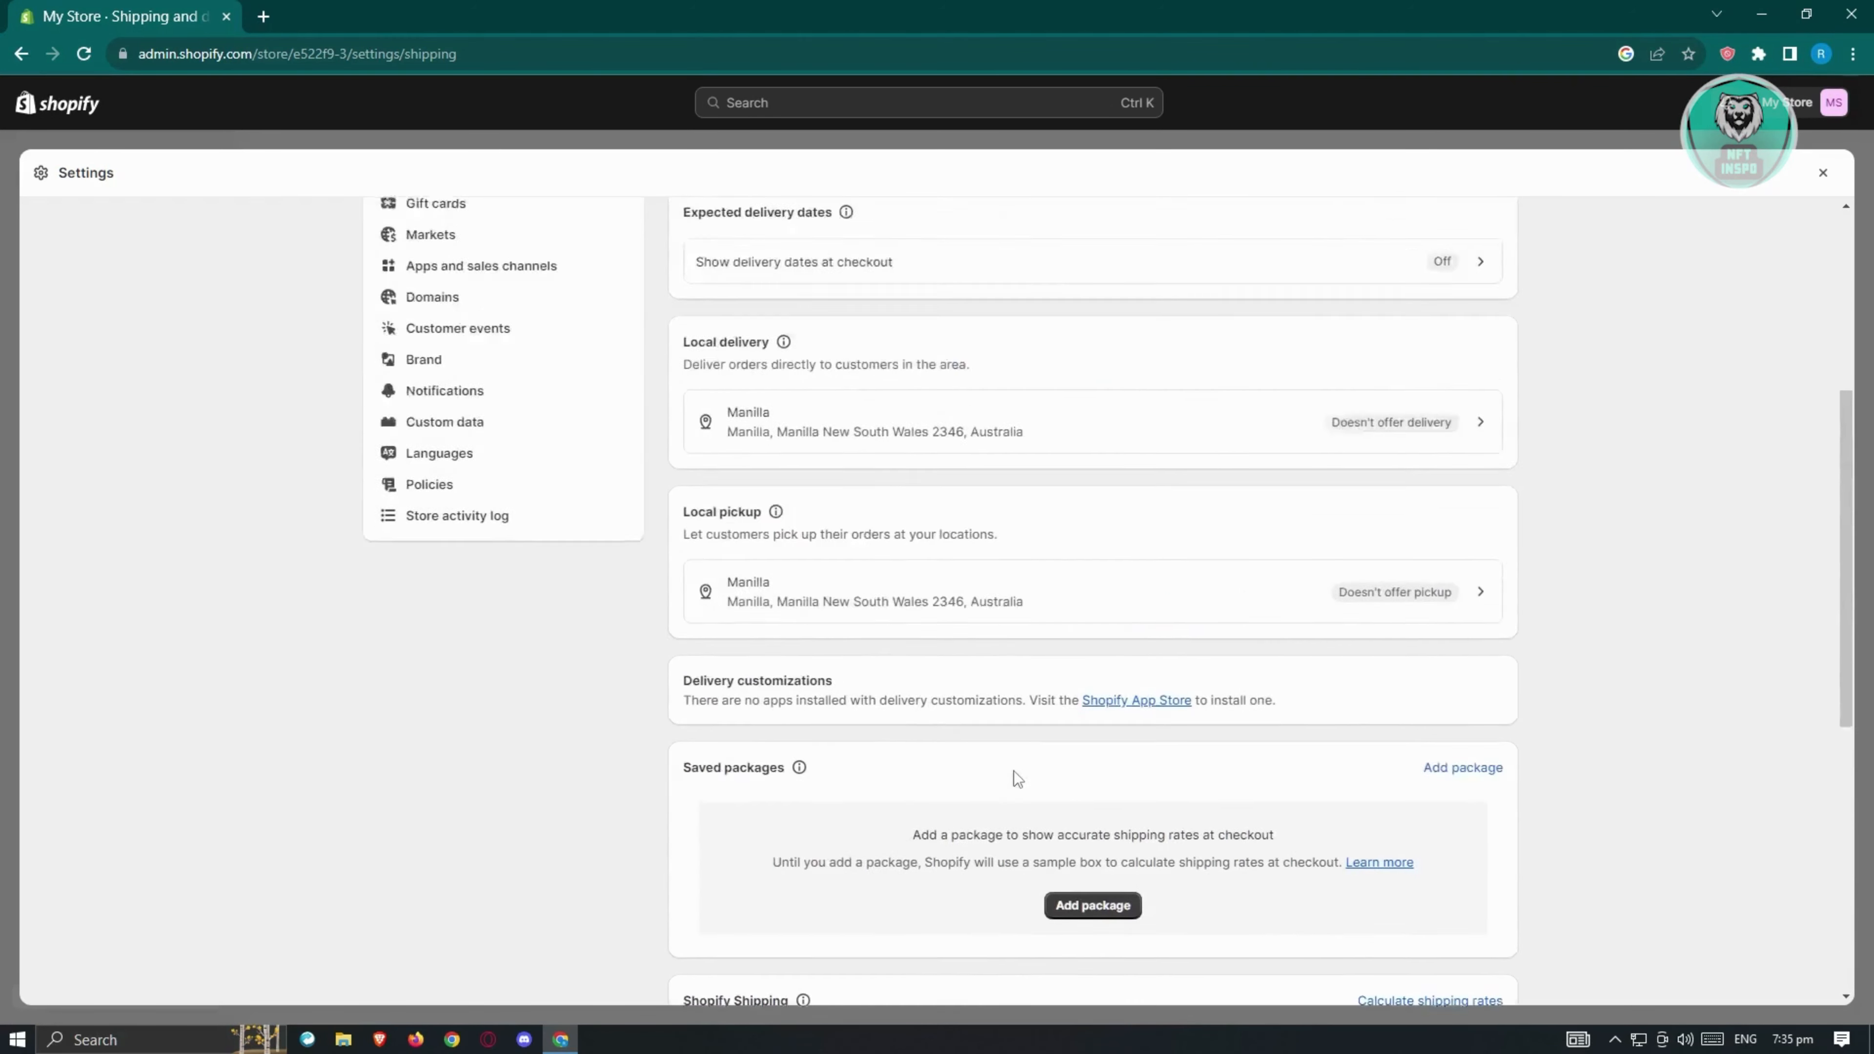
pyautogui.scroll(5, 1013, 771)
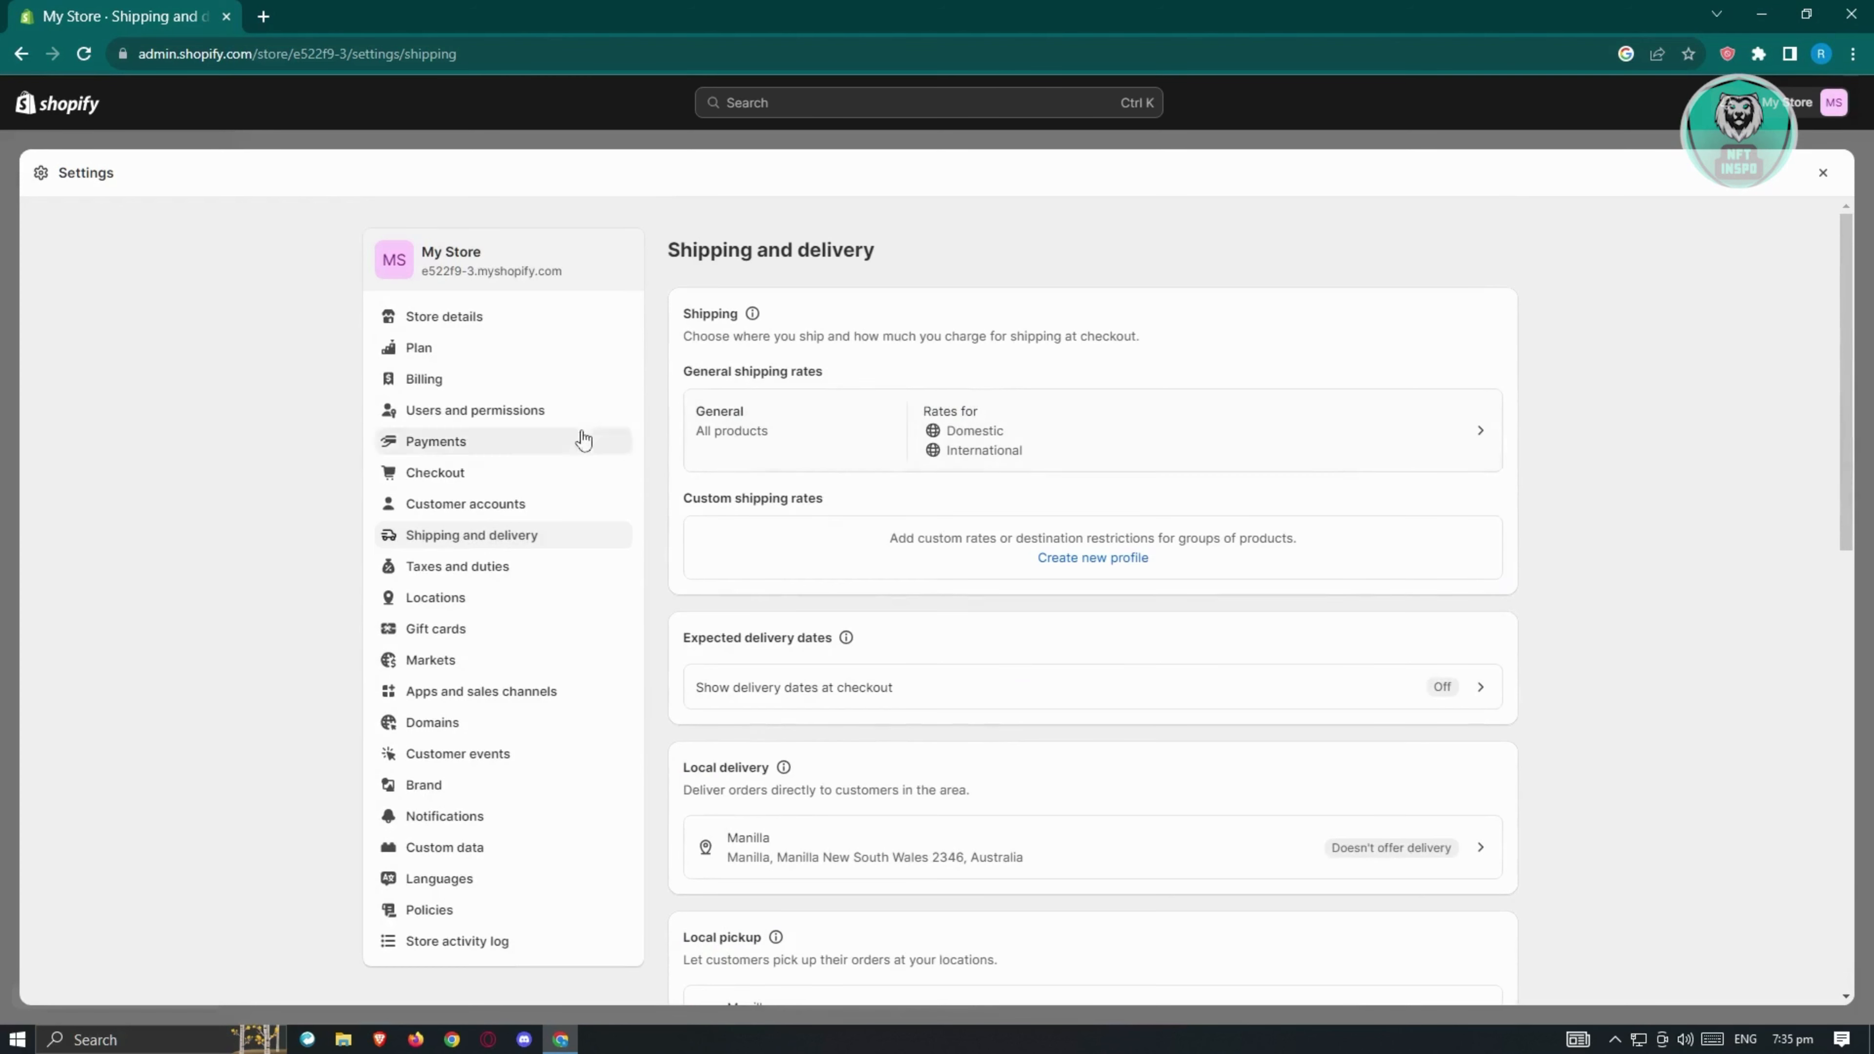
pyautogui.click(1258, 426)
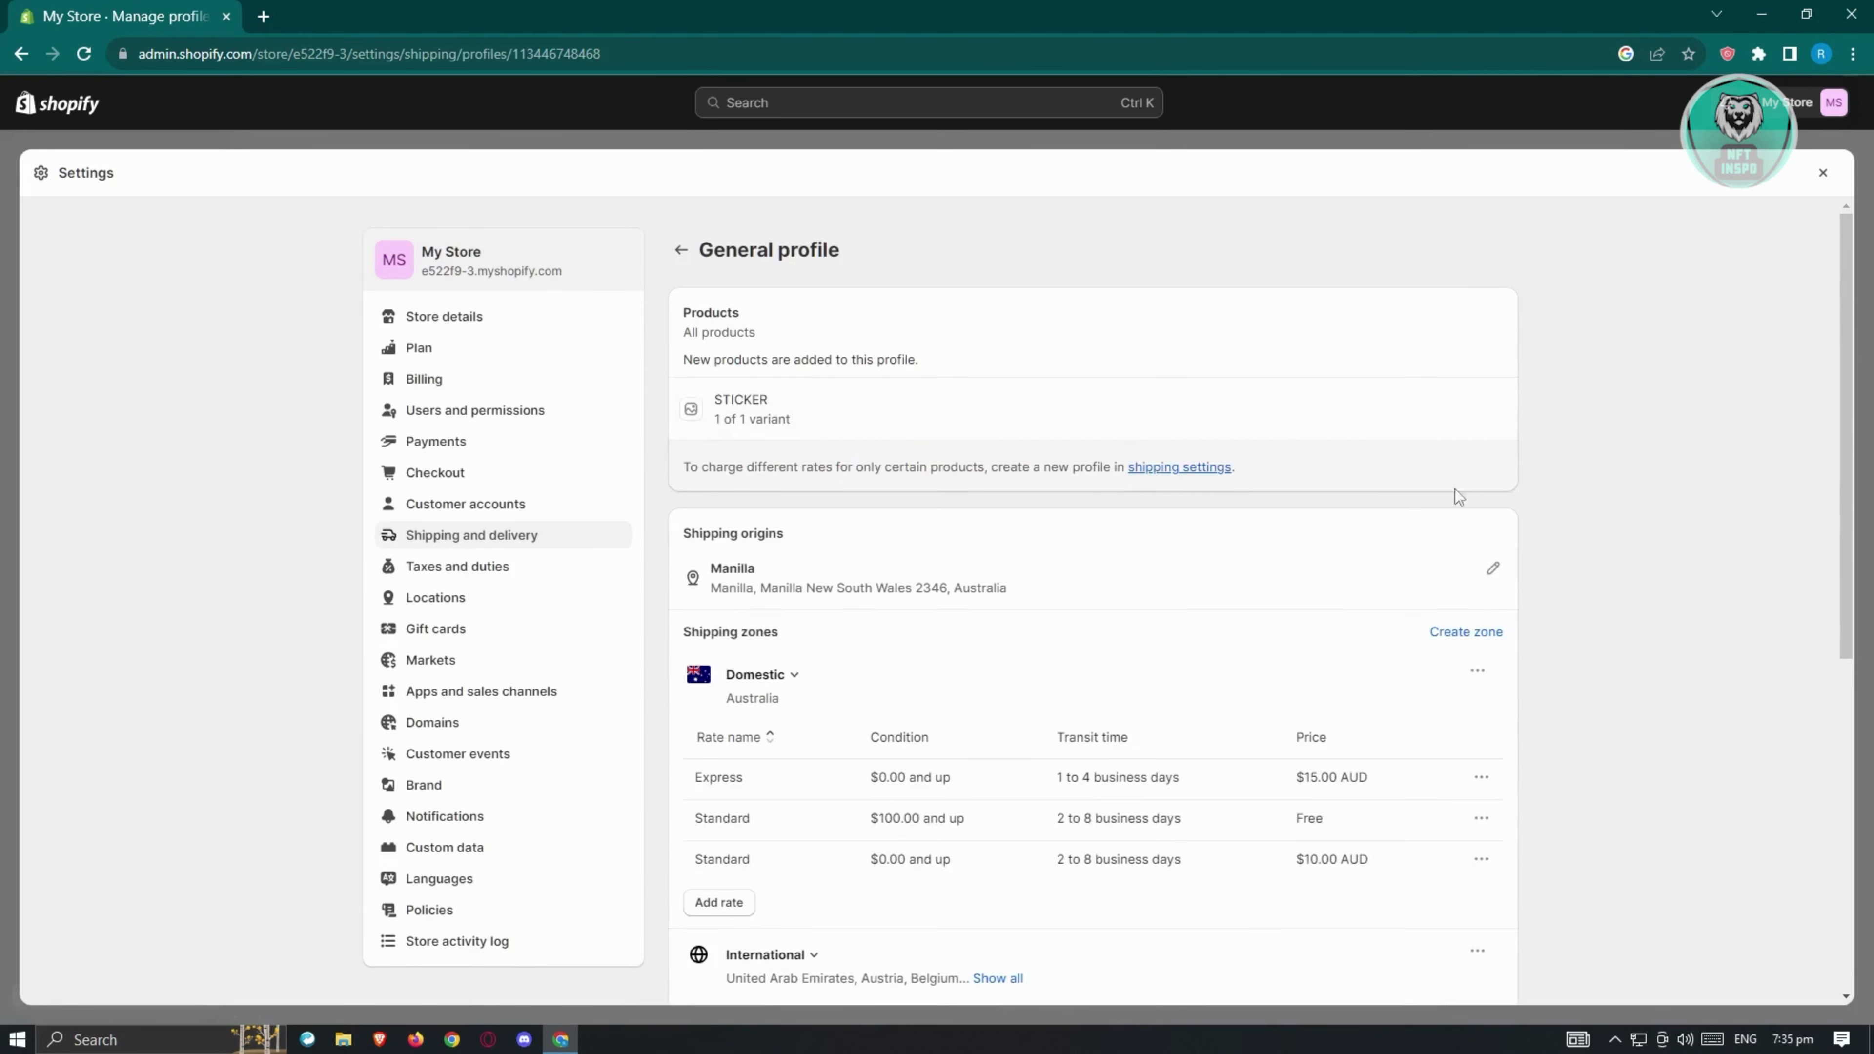
pyautogui.scroll(-1, 1630, 621)
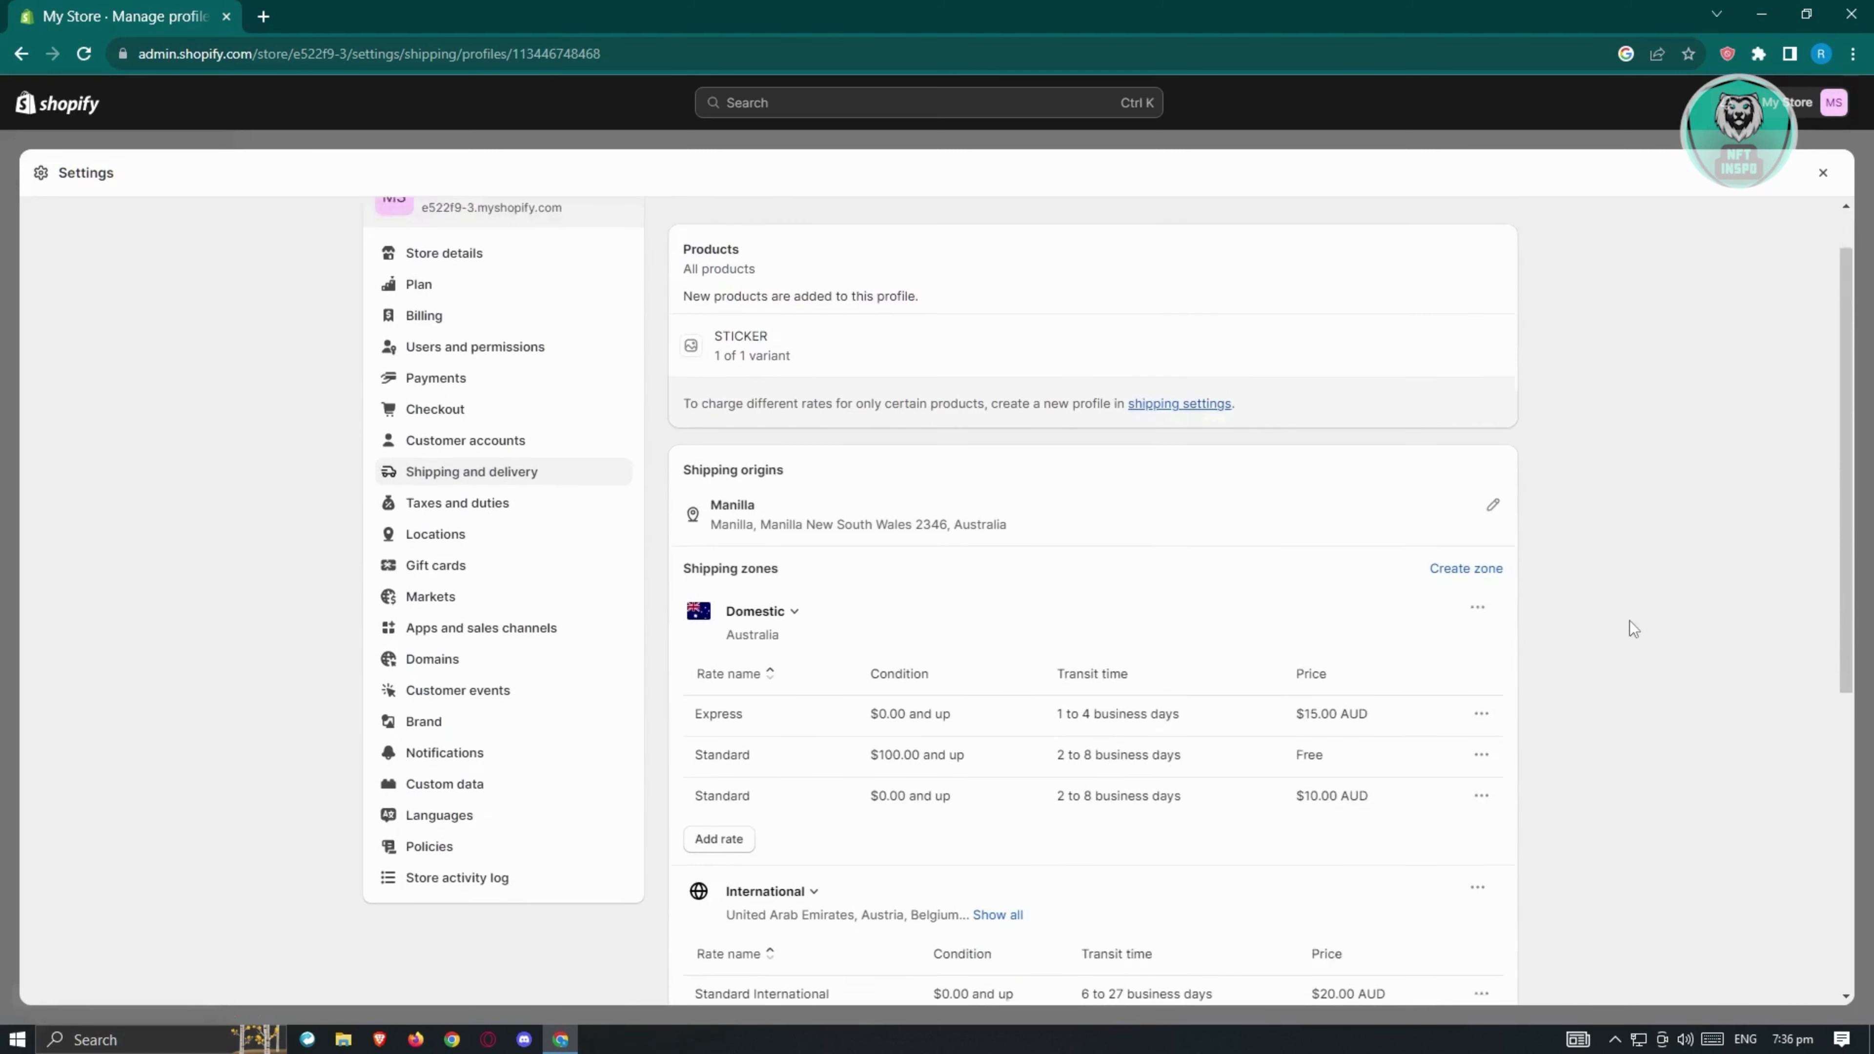
pyautogui.scroll(-3, 786, 465)
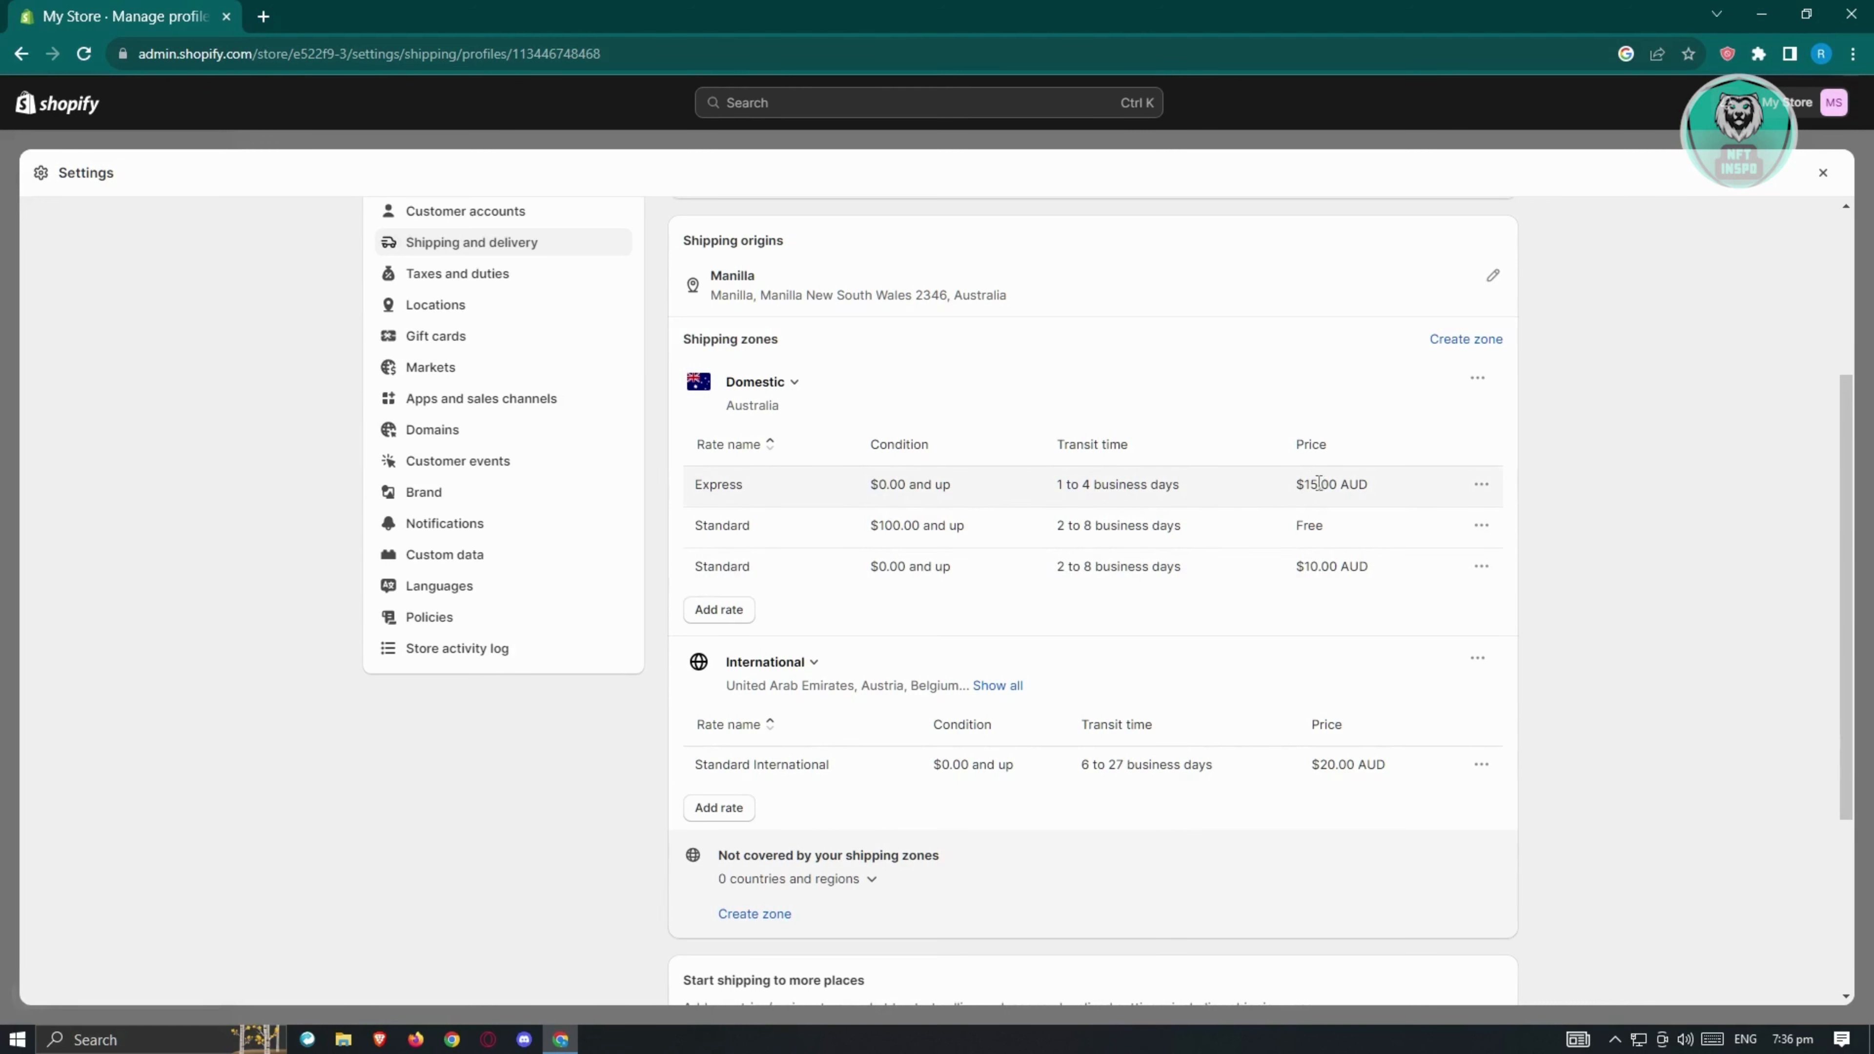
# - Try basing the domestic Express rate on item weight from 10 to 20 kg and cancel the edit
pyautogui.moveTo(1304, 483); pyautogui.dragTo(1319, 481)
pyautogui.click(1607, 483)
pyautogui.click(1480, 484)
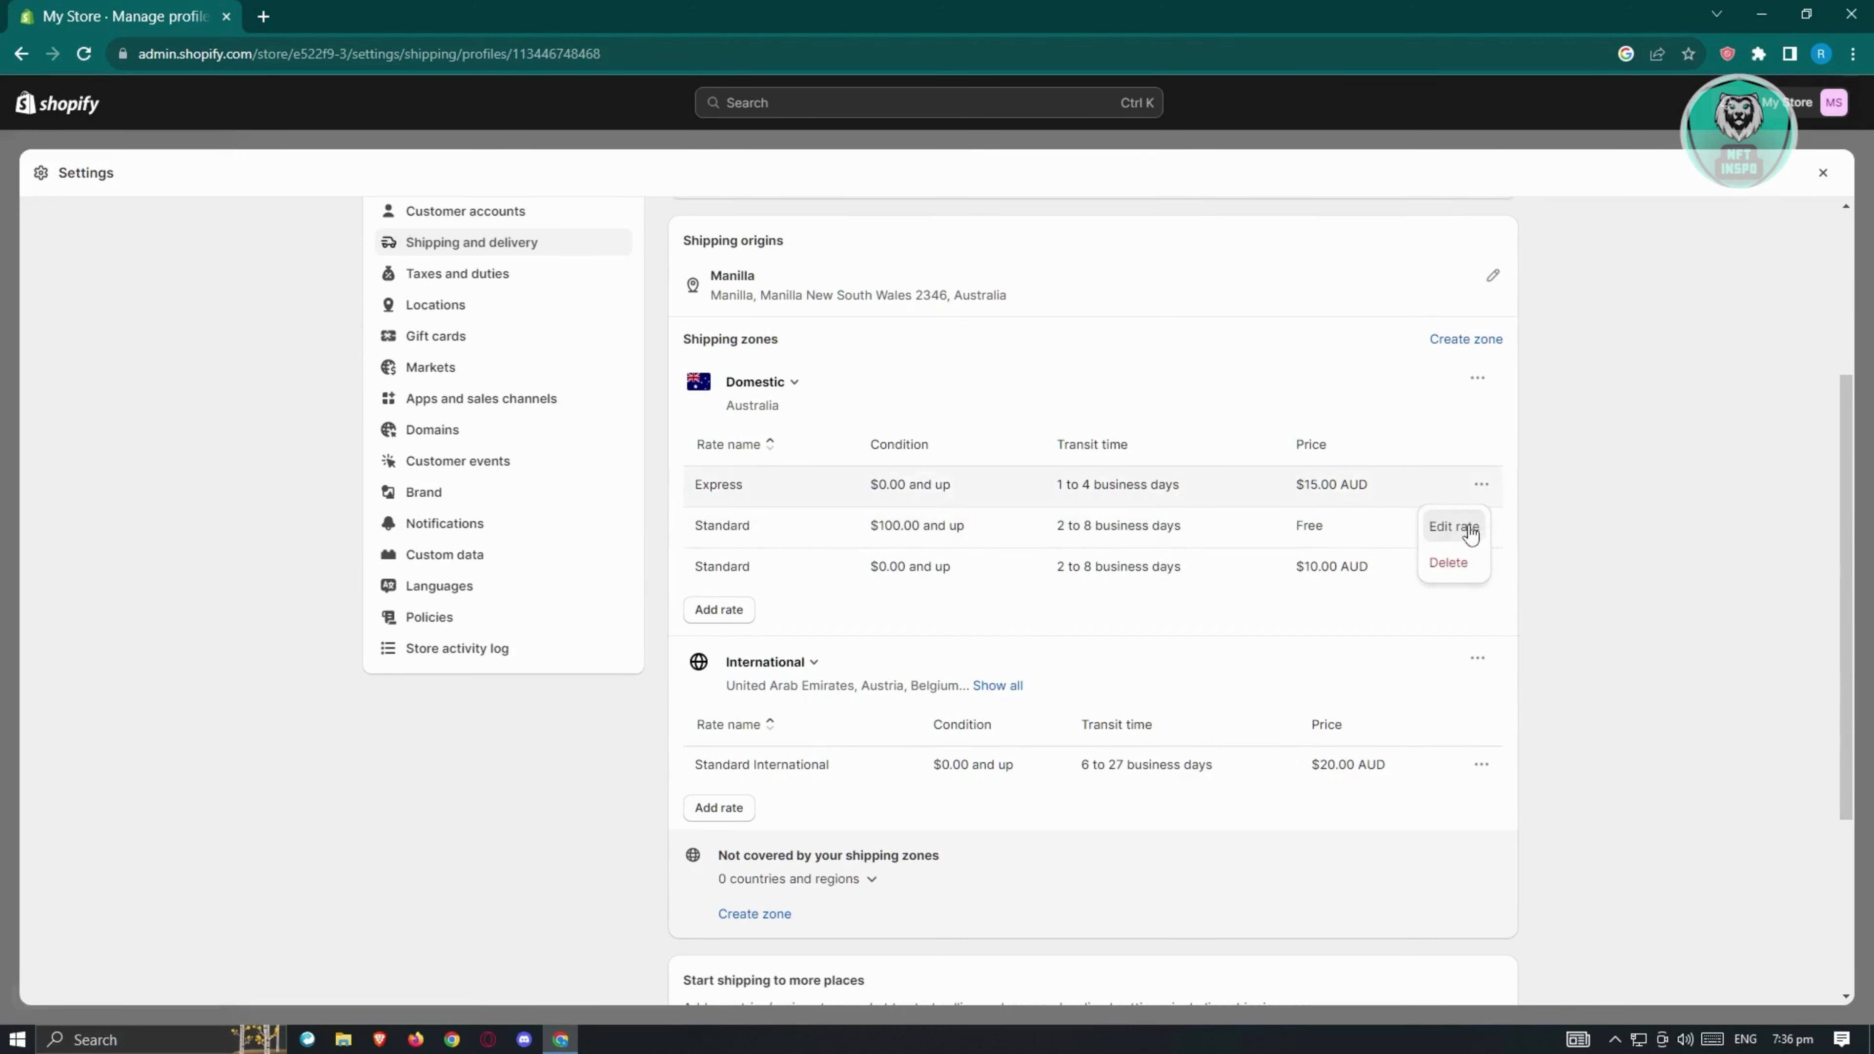
pyautogui.click(1453, 526)
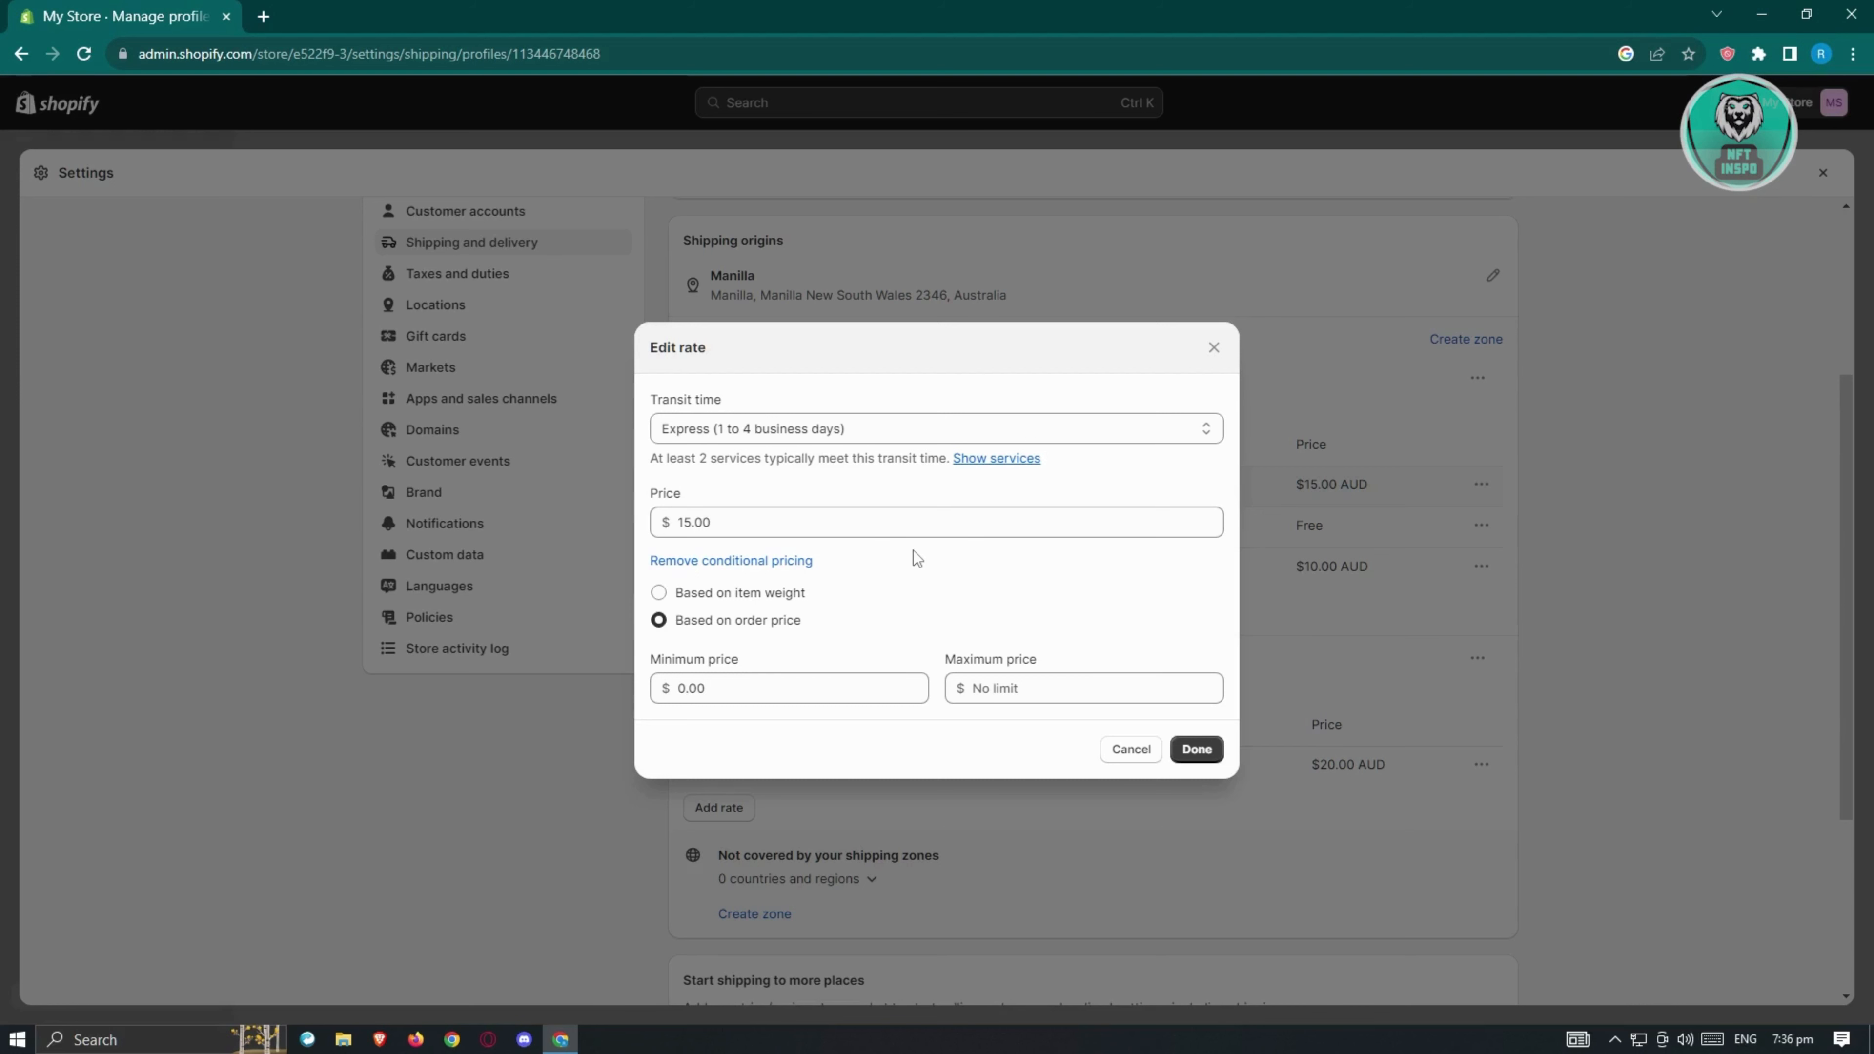
pyautogui.click(658, 593)
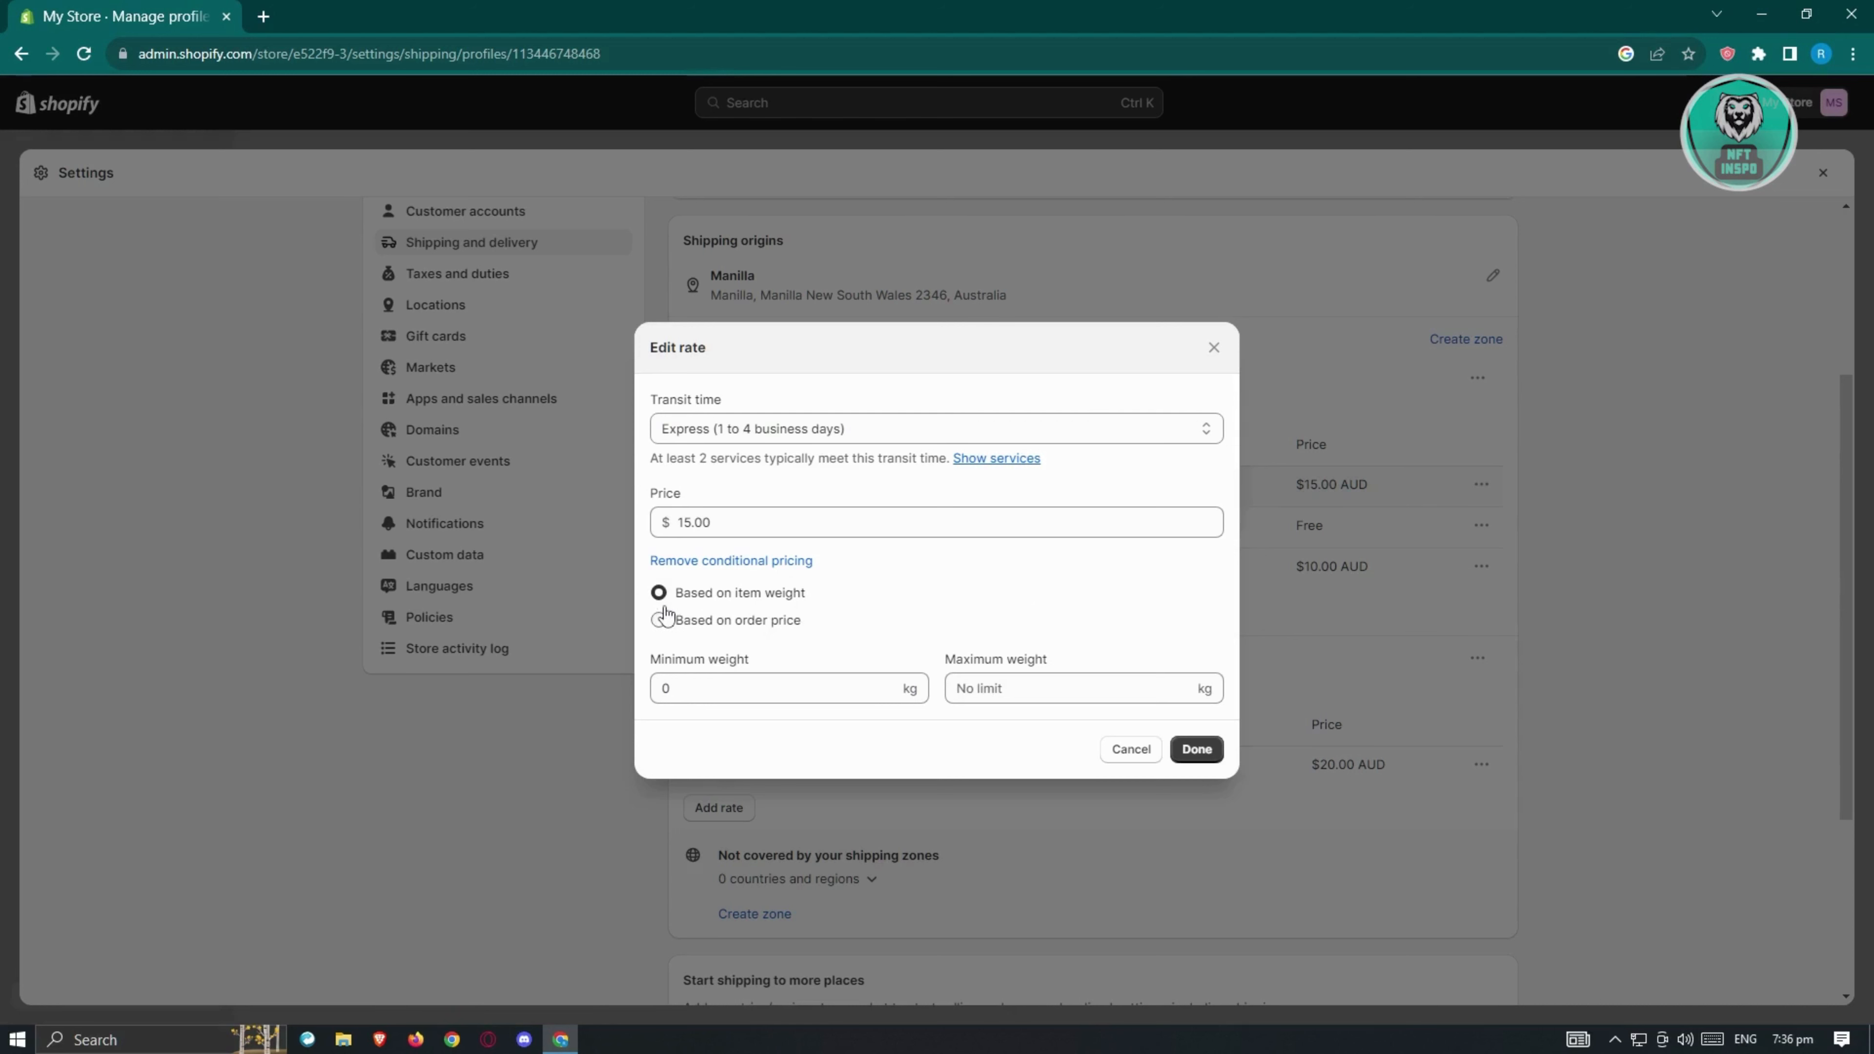
pyautogui.click(811, 684)
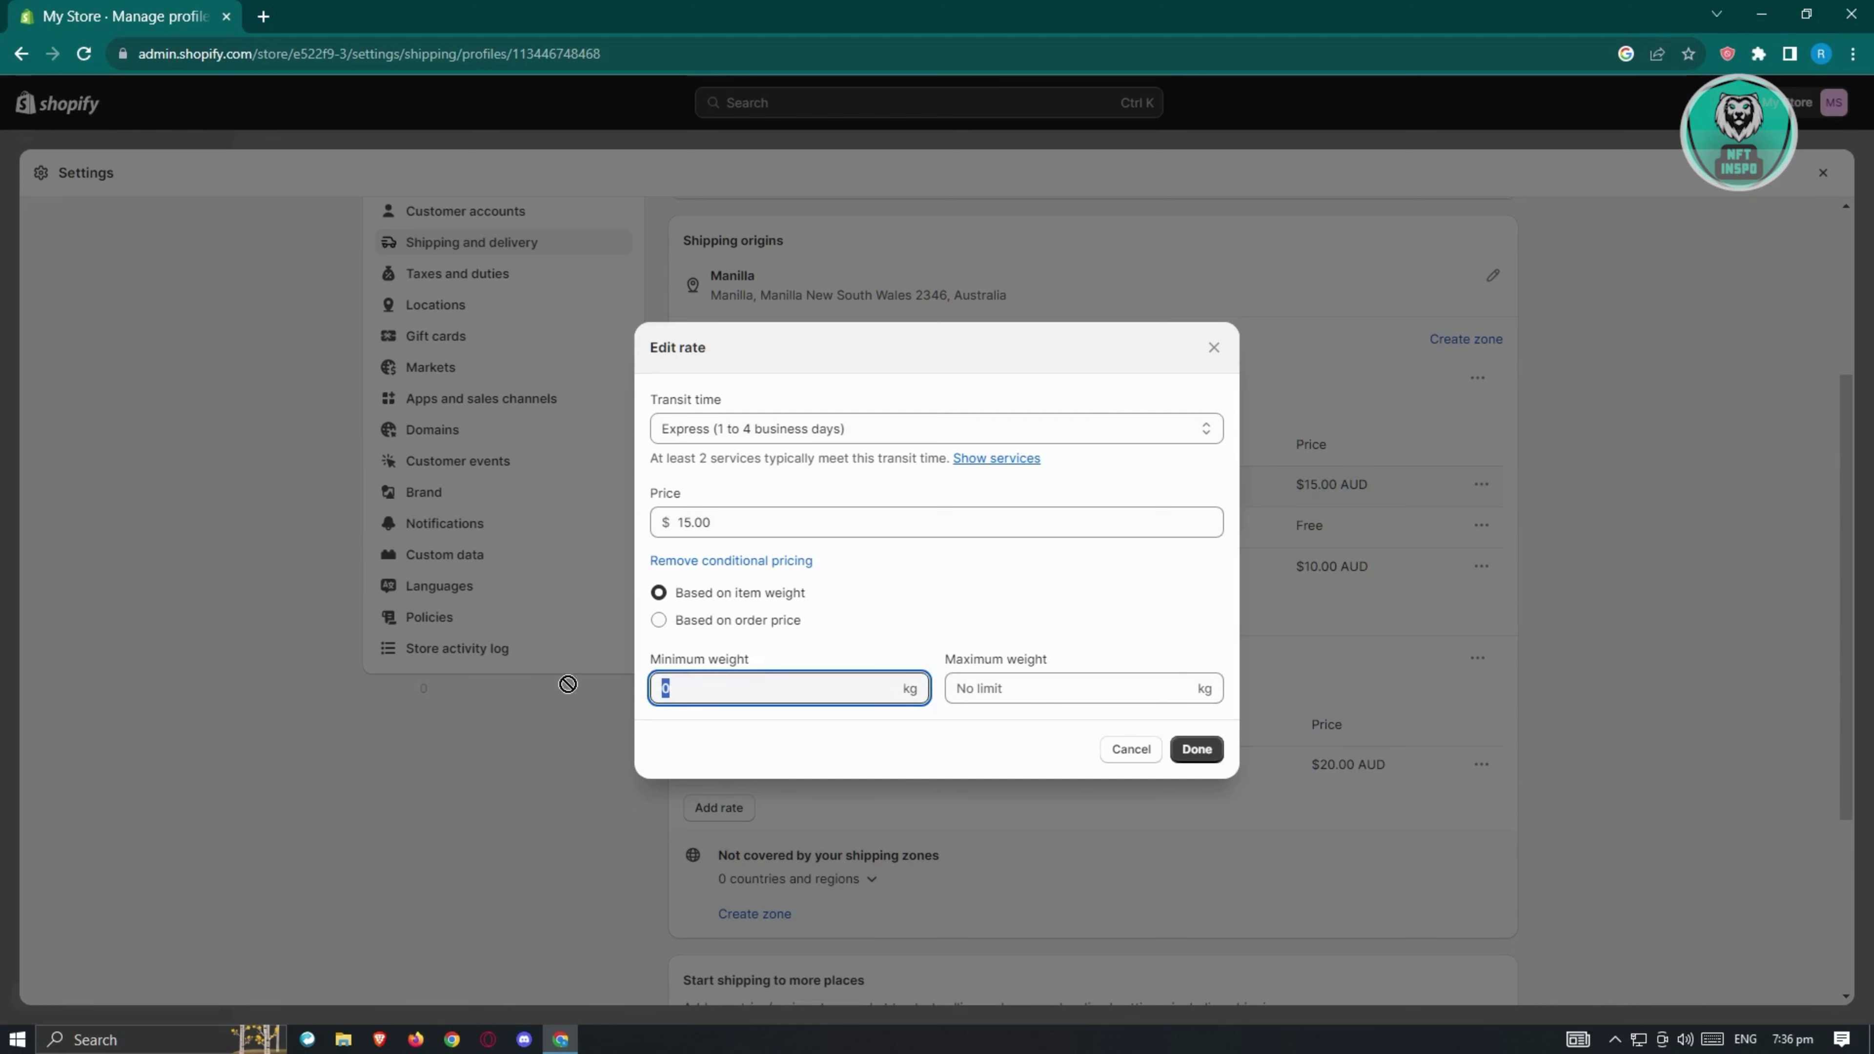
pyautogui.write('10')
pyautogui.click(1058, 690)
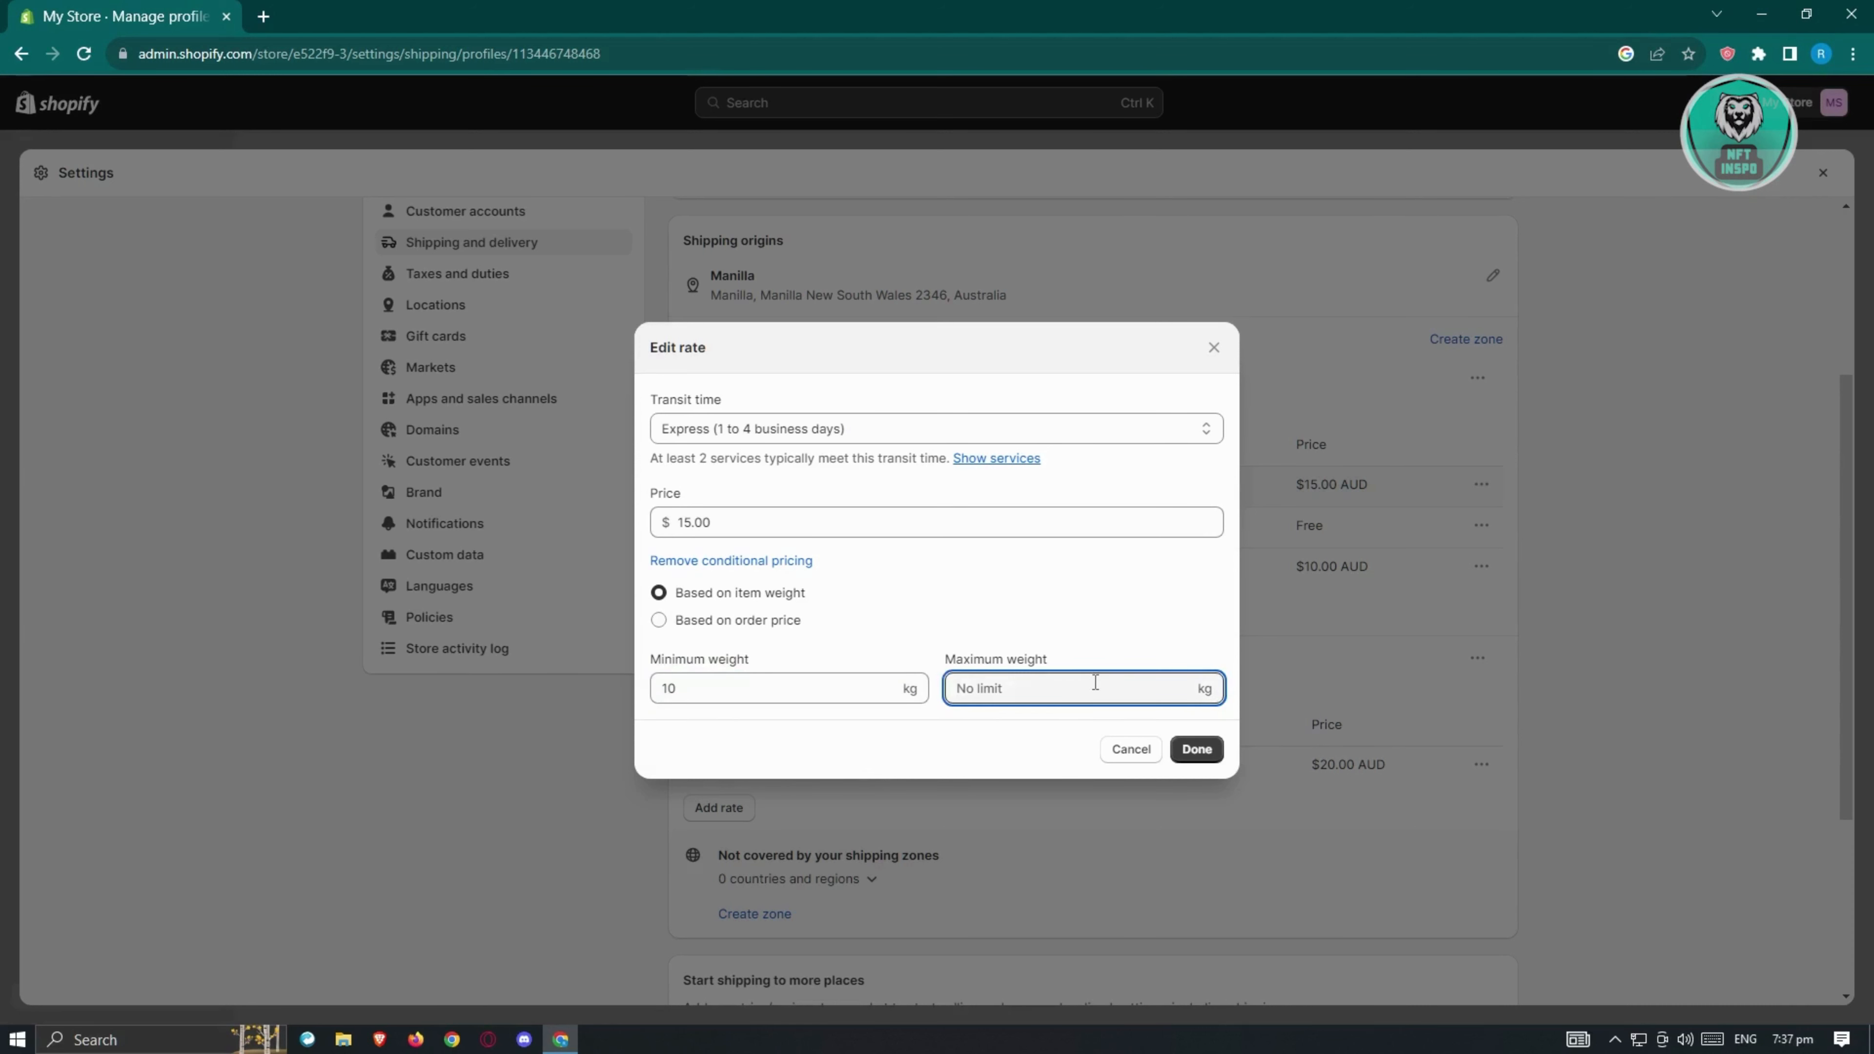
pyautogui.write('20')
pyautogui.click(1136, 750)
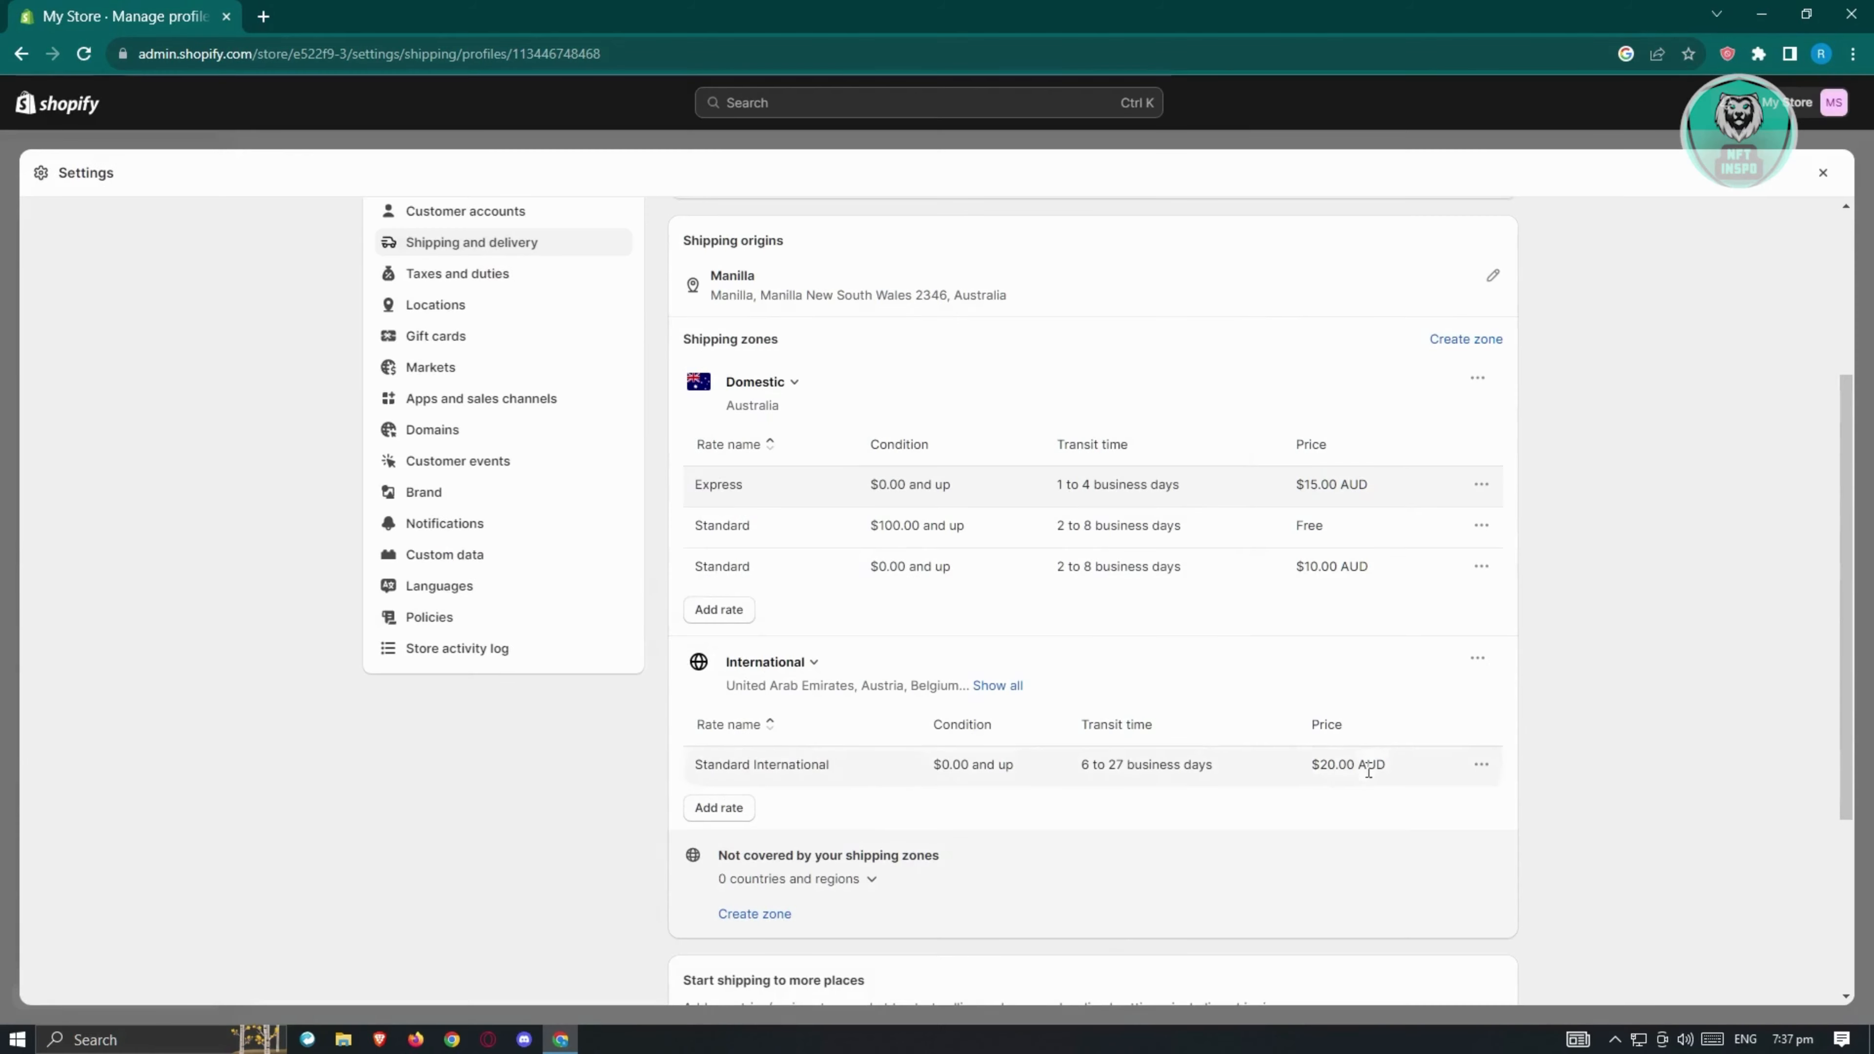
# - Try adding a domestic rate calculated by the Sendle carrier with its Domestic and Satchel services, and cancel it
pyautogui.click(720, 617)
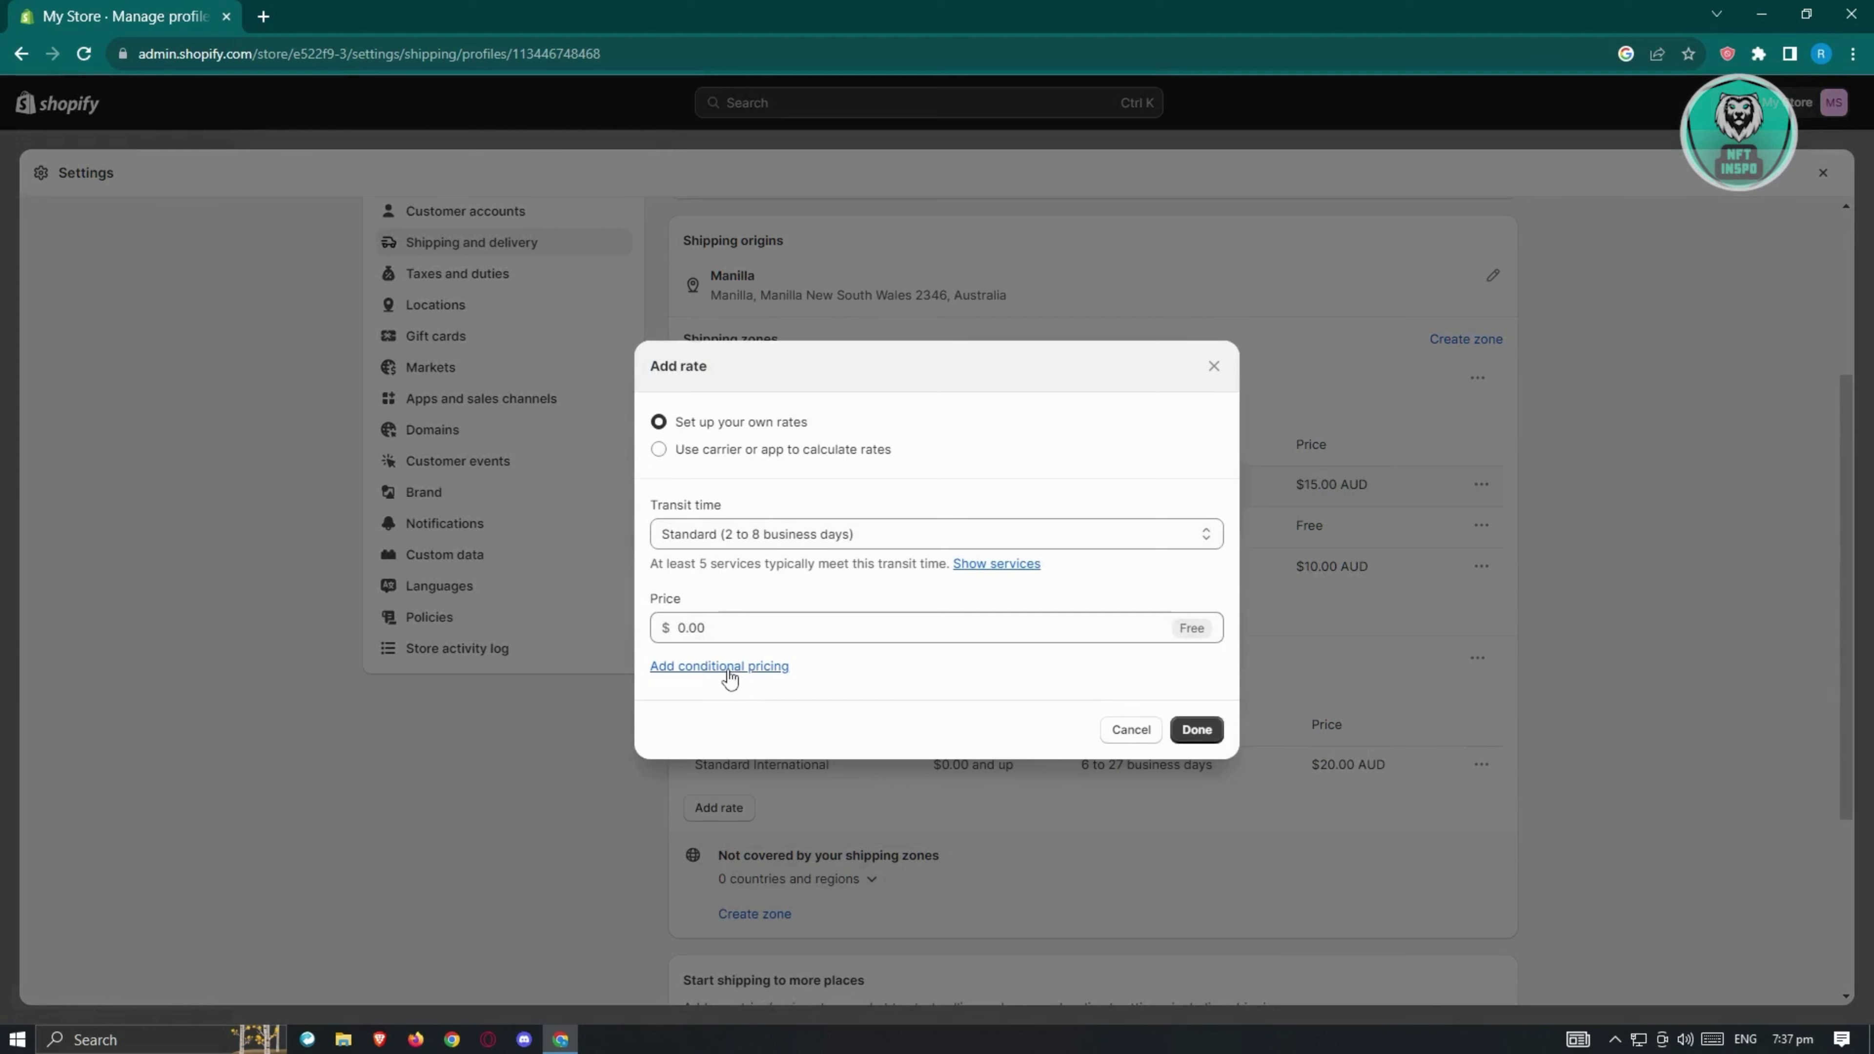
pyautogui.click(719, 667)
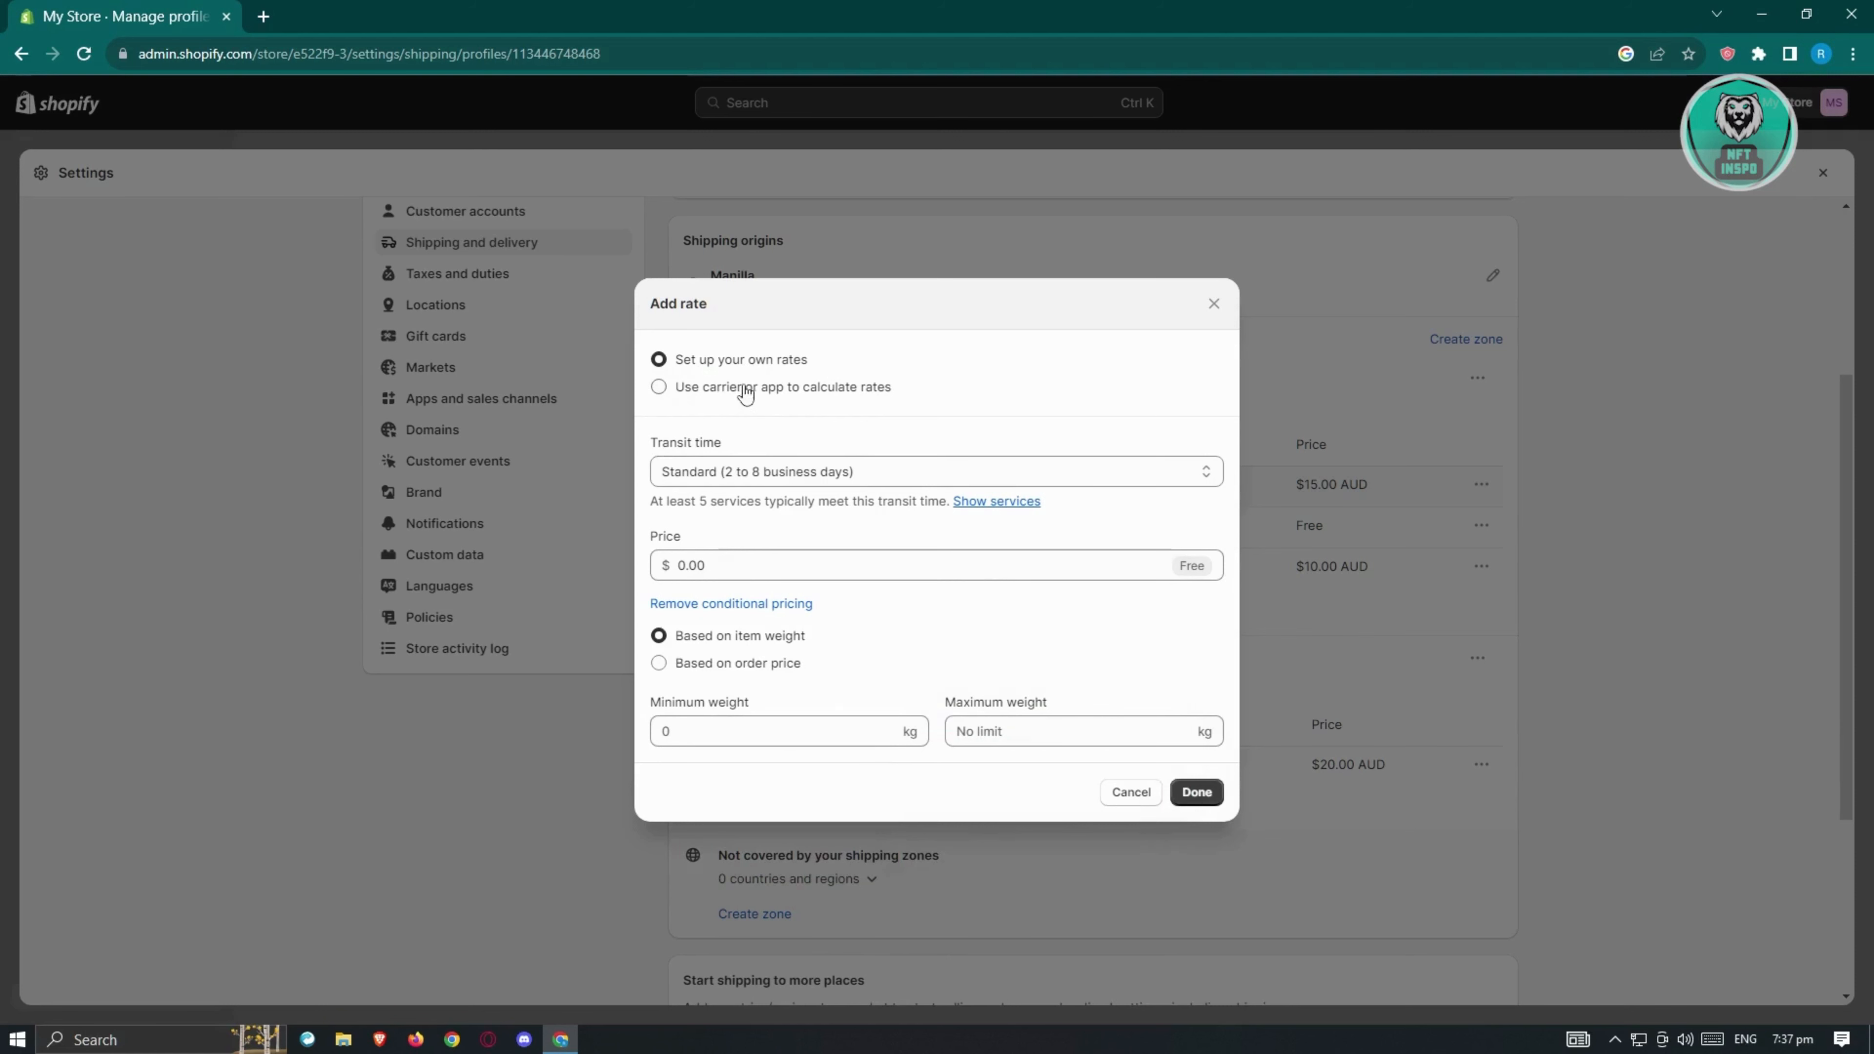
pyautogui.click(670, 386)
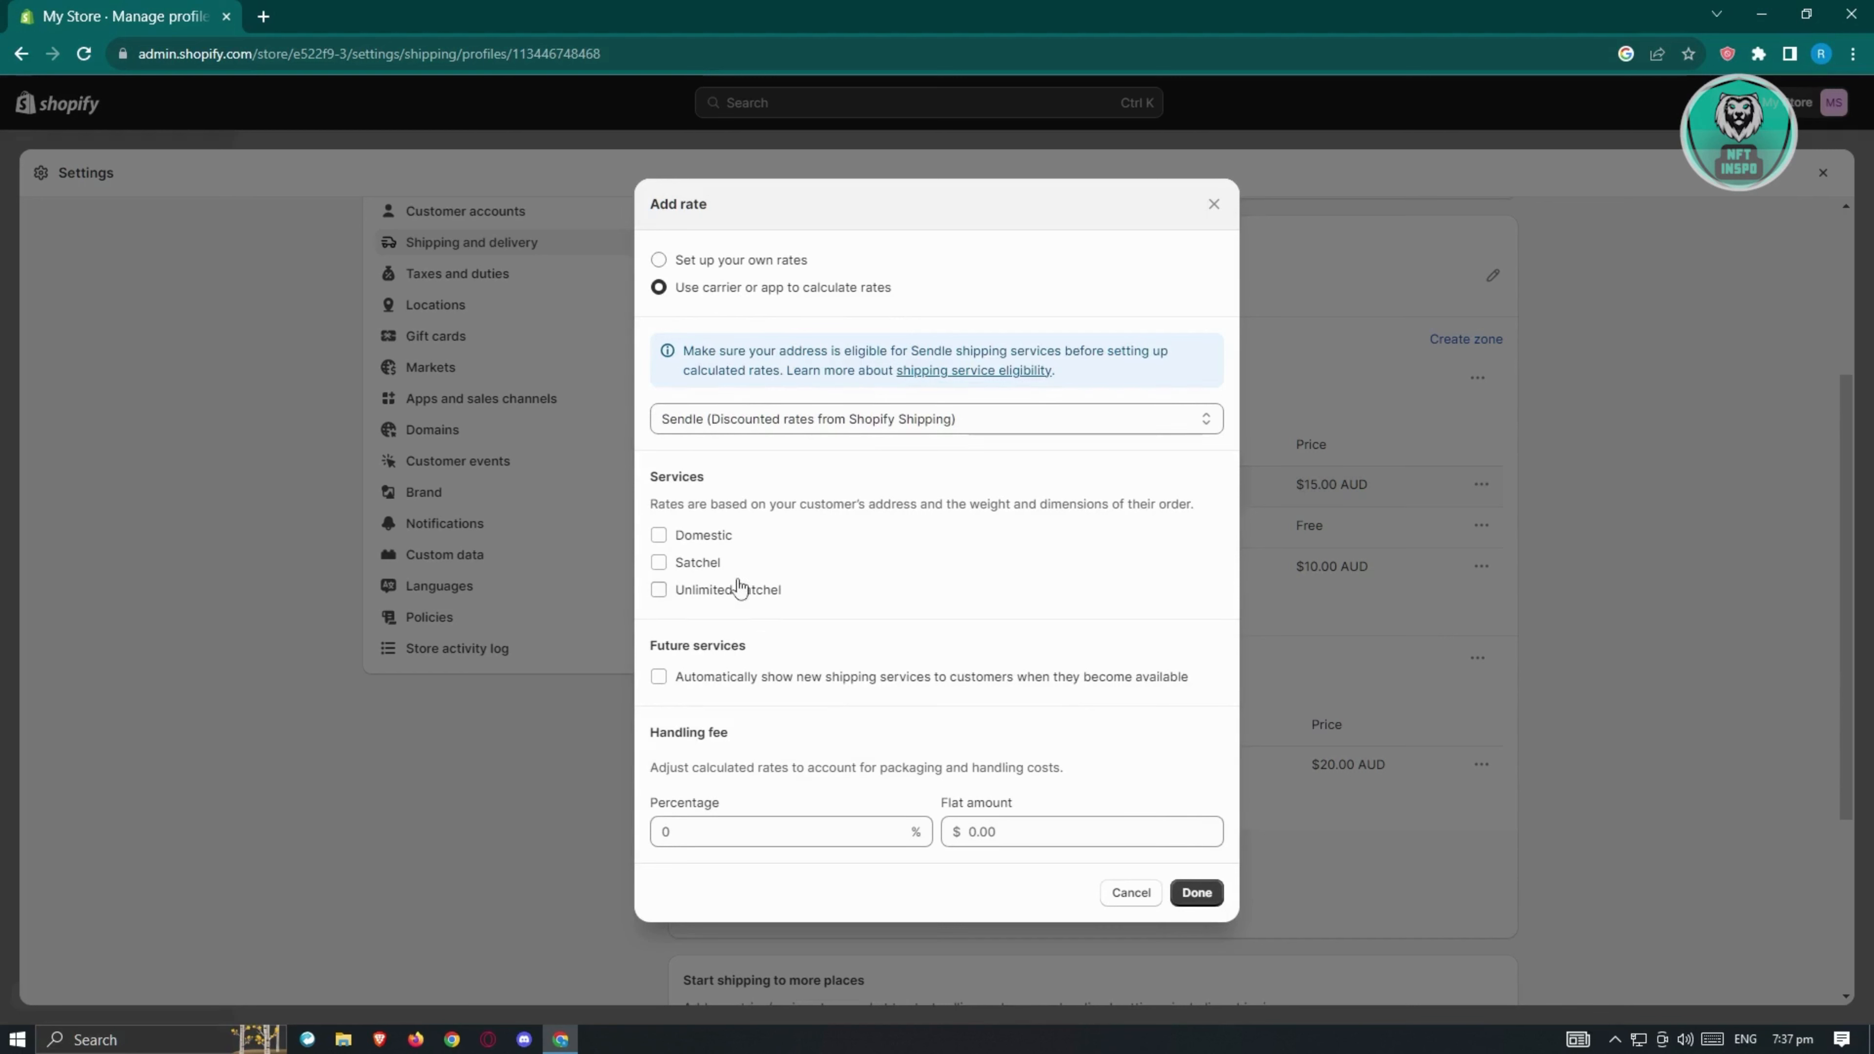
pyautogui.click(658, 534)
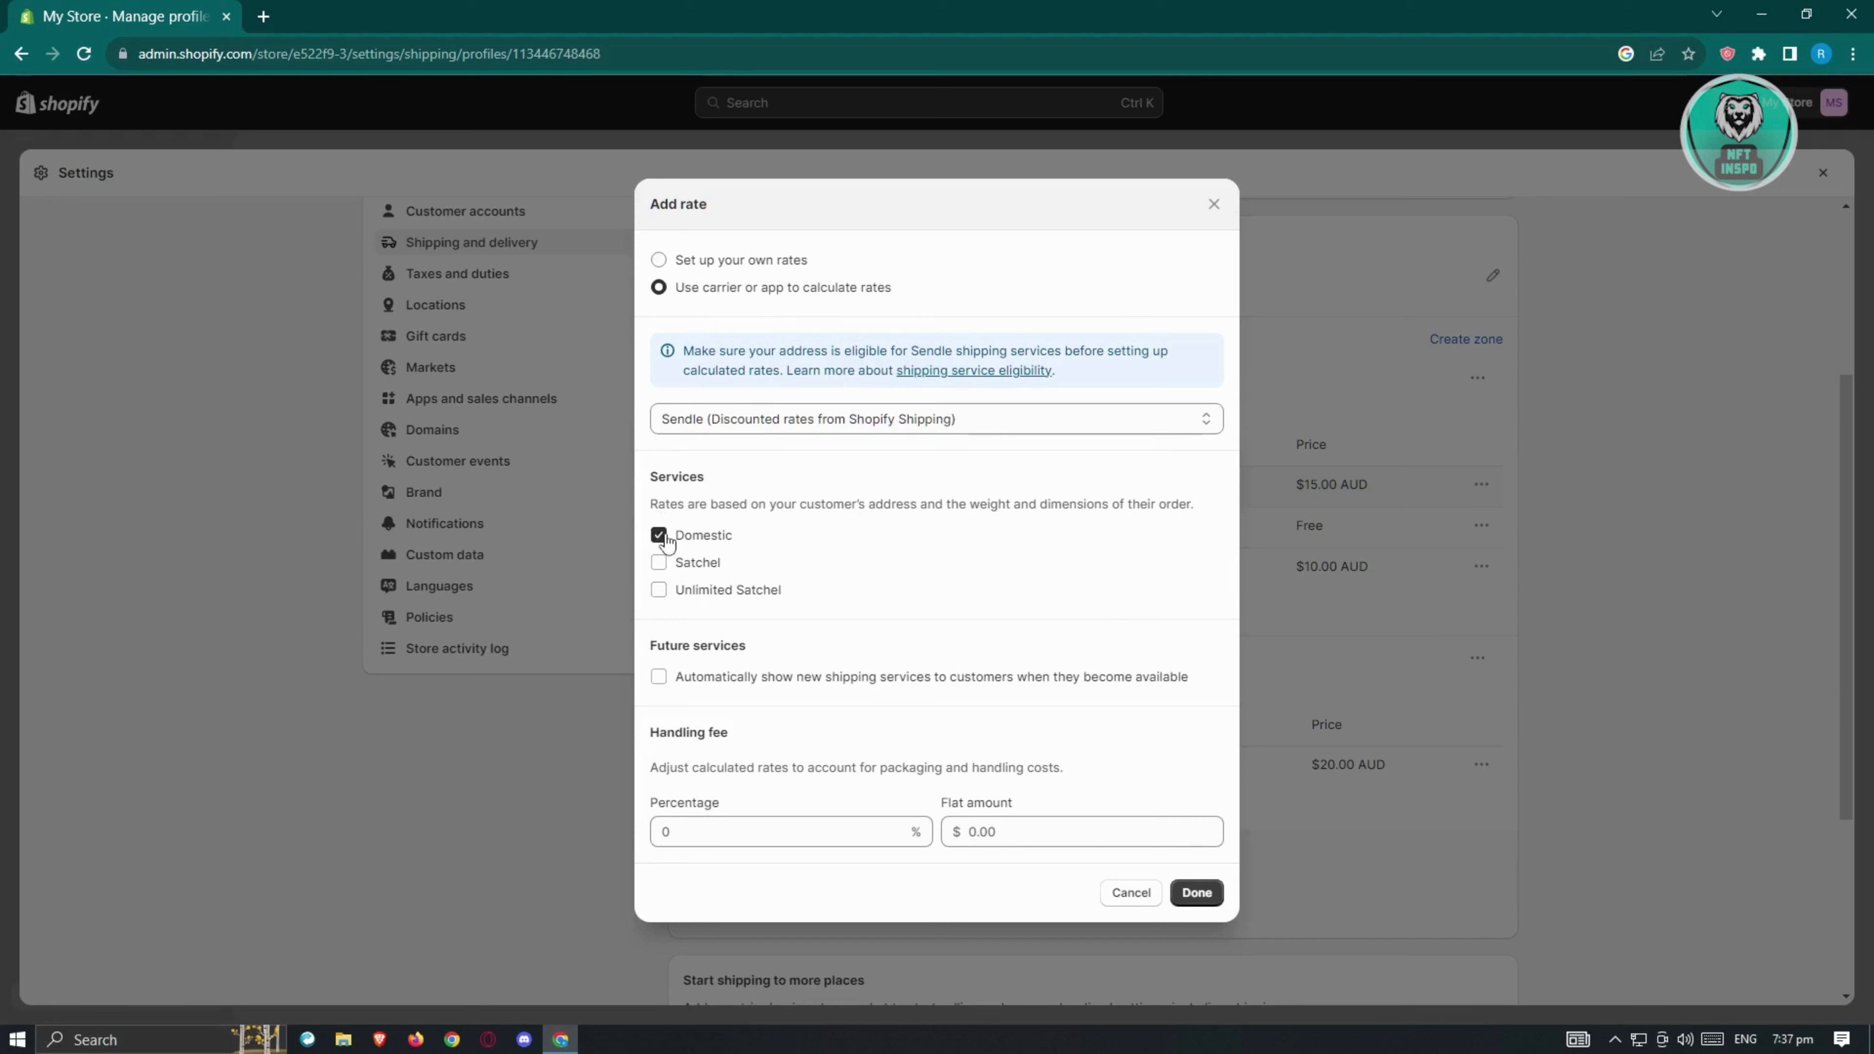
pyautogui.click(658, 561)
pyautogui.click(658, 592)
pyautogui.click(659, 589)
pyautogui.click(1128, 892)
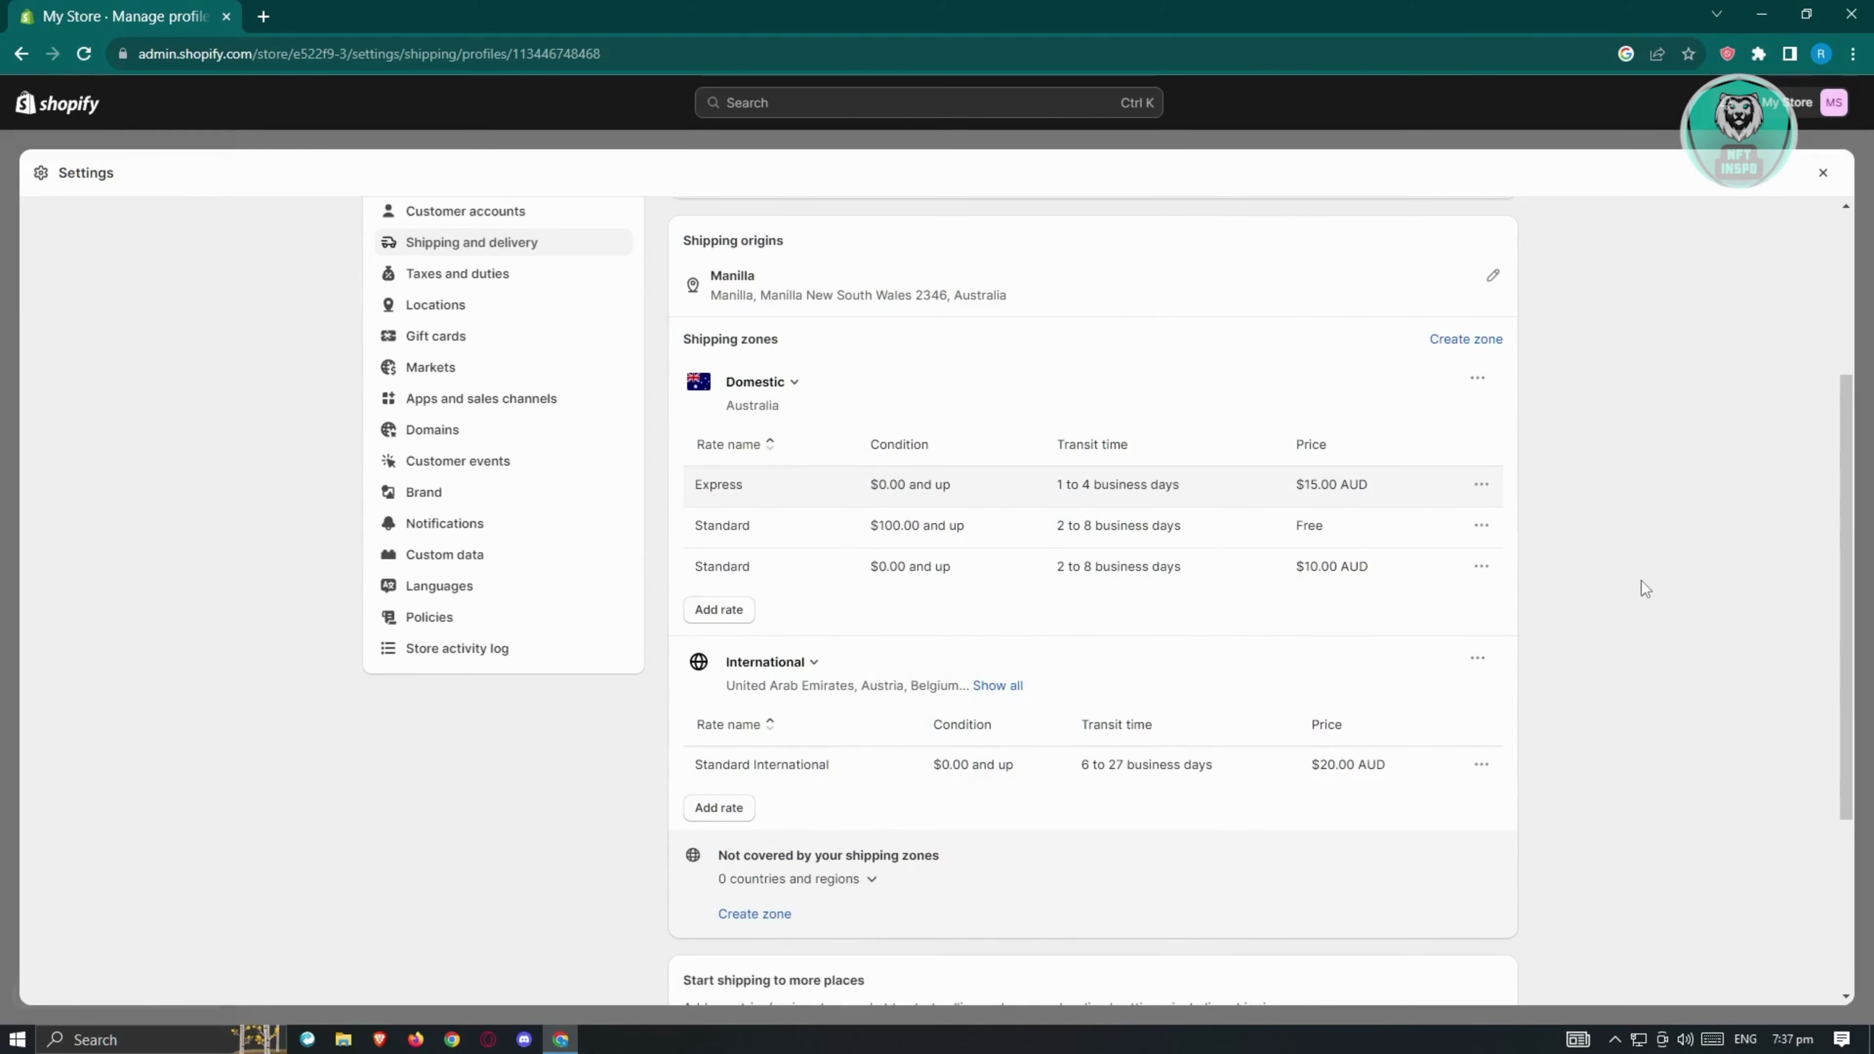
# - Show all countries in the International zone and examine the Standard International rate's settings without changing them
pyautogui.scroll(-3, 1640, 583)
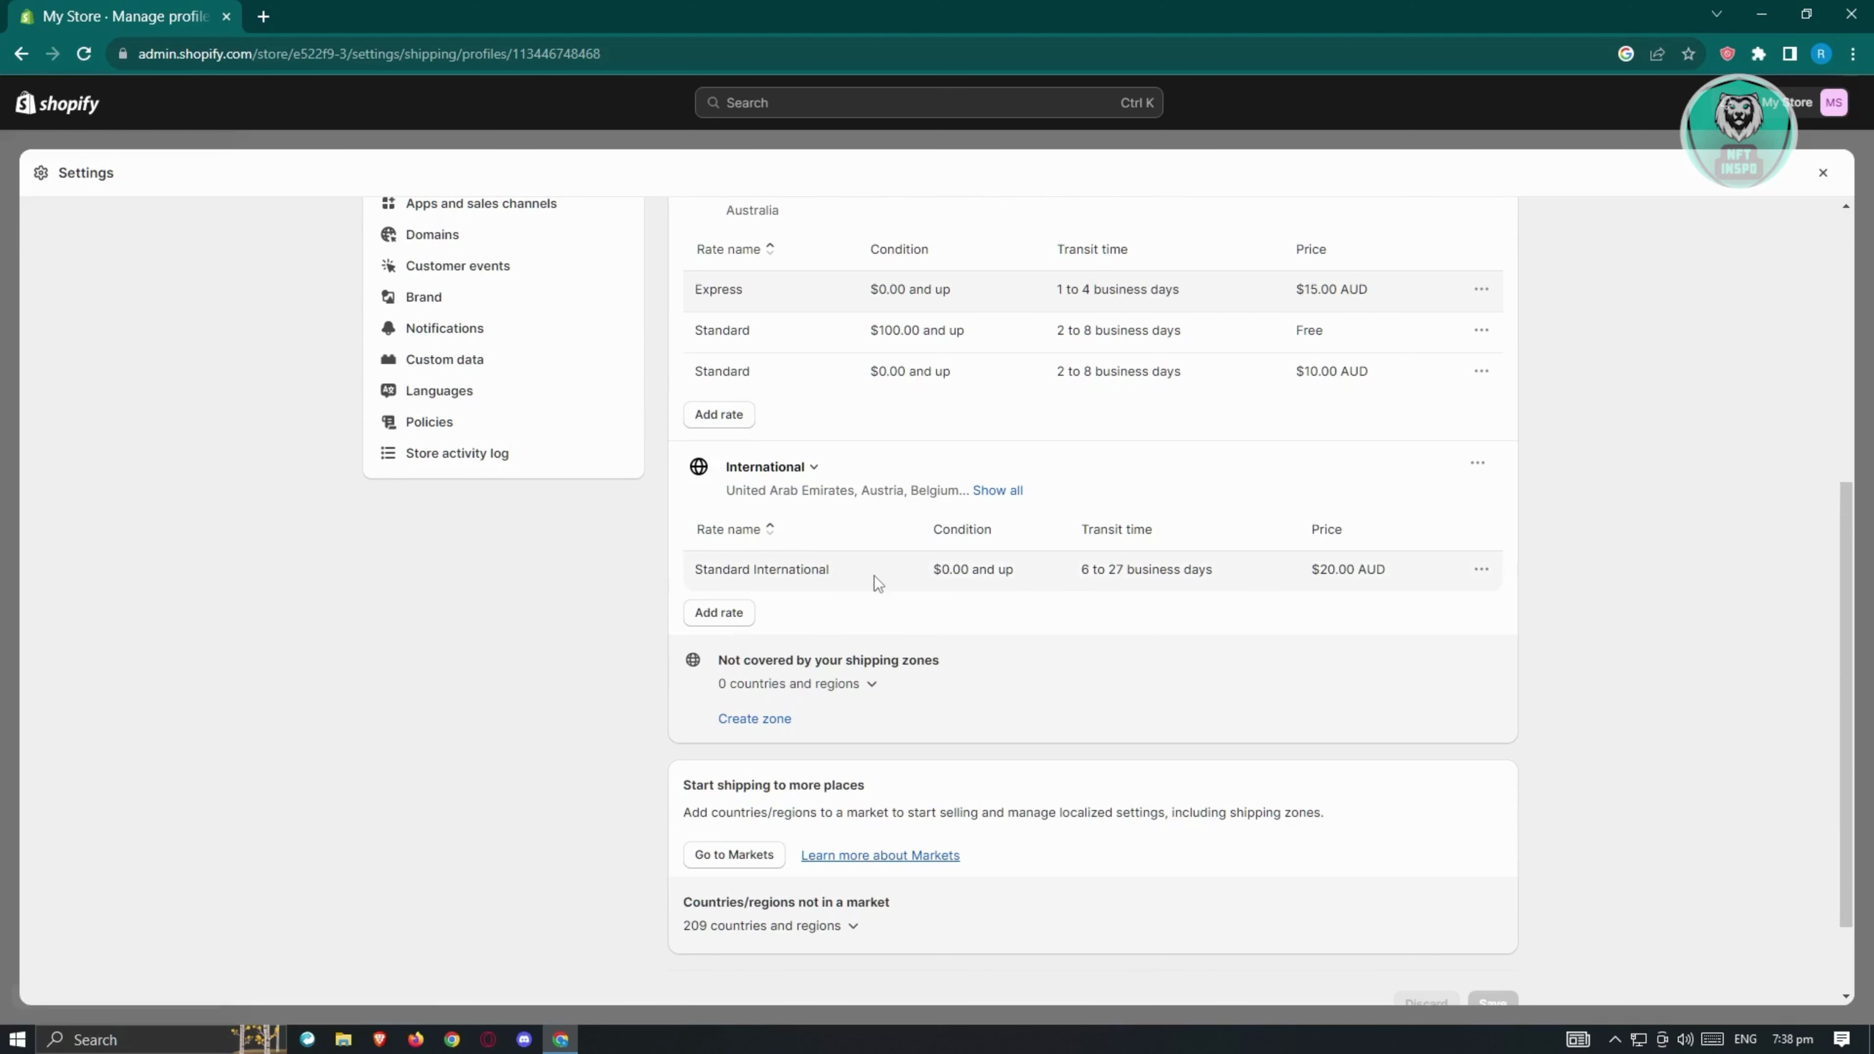
pyautogui.scroll(1, 879, 577)
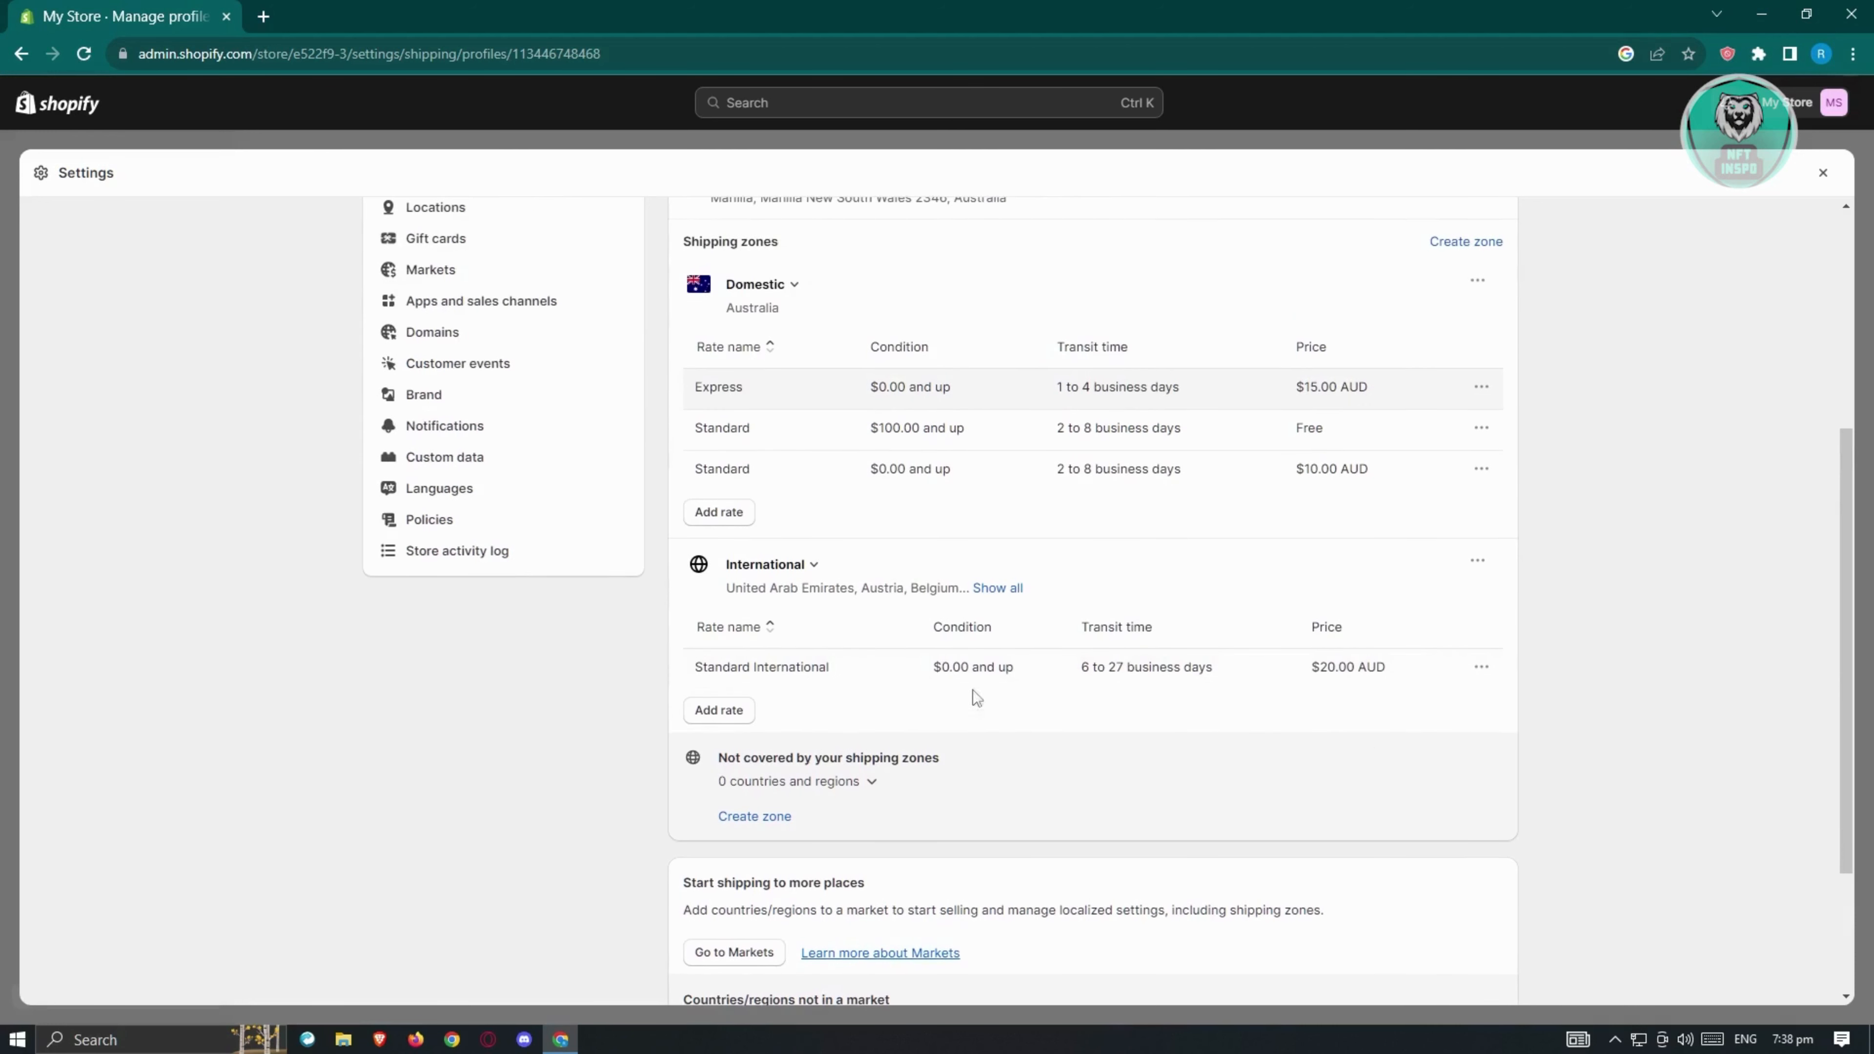
pyautogui.click(997, 588)
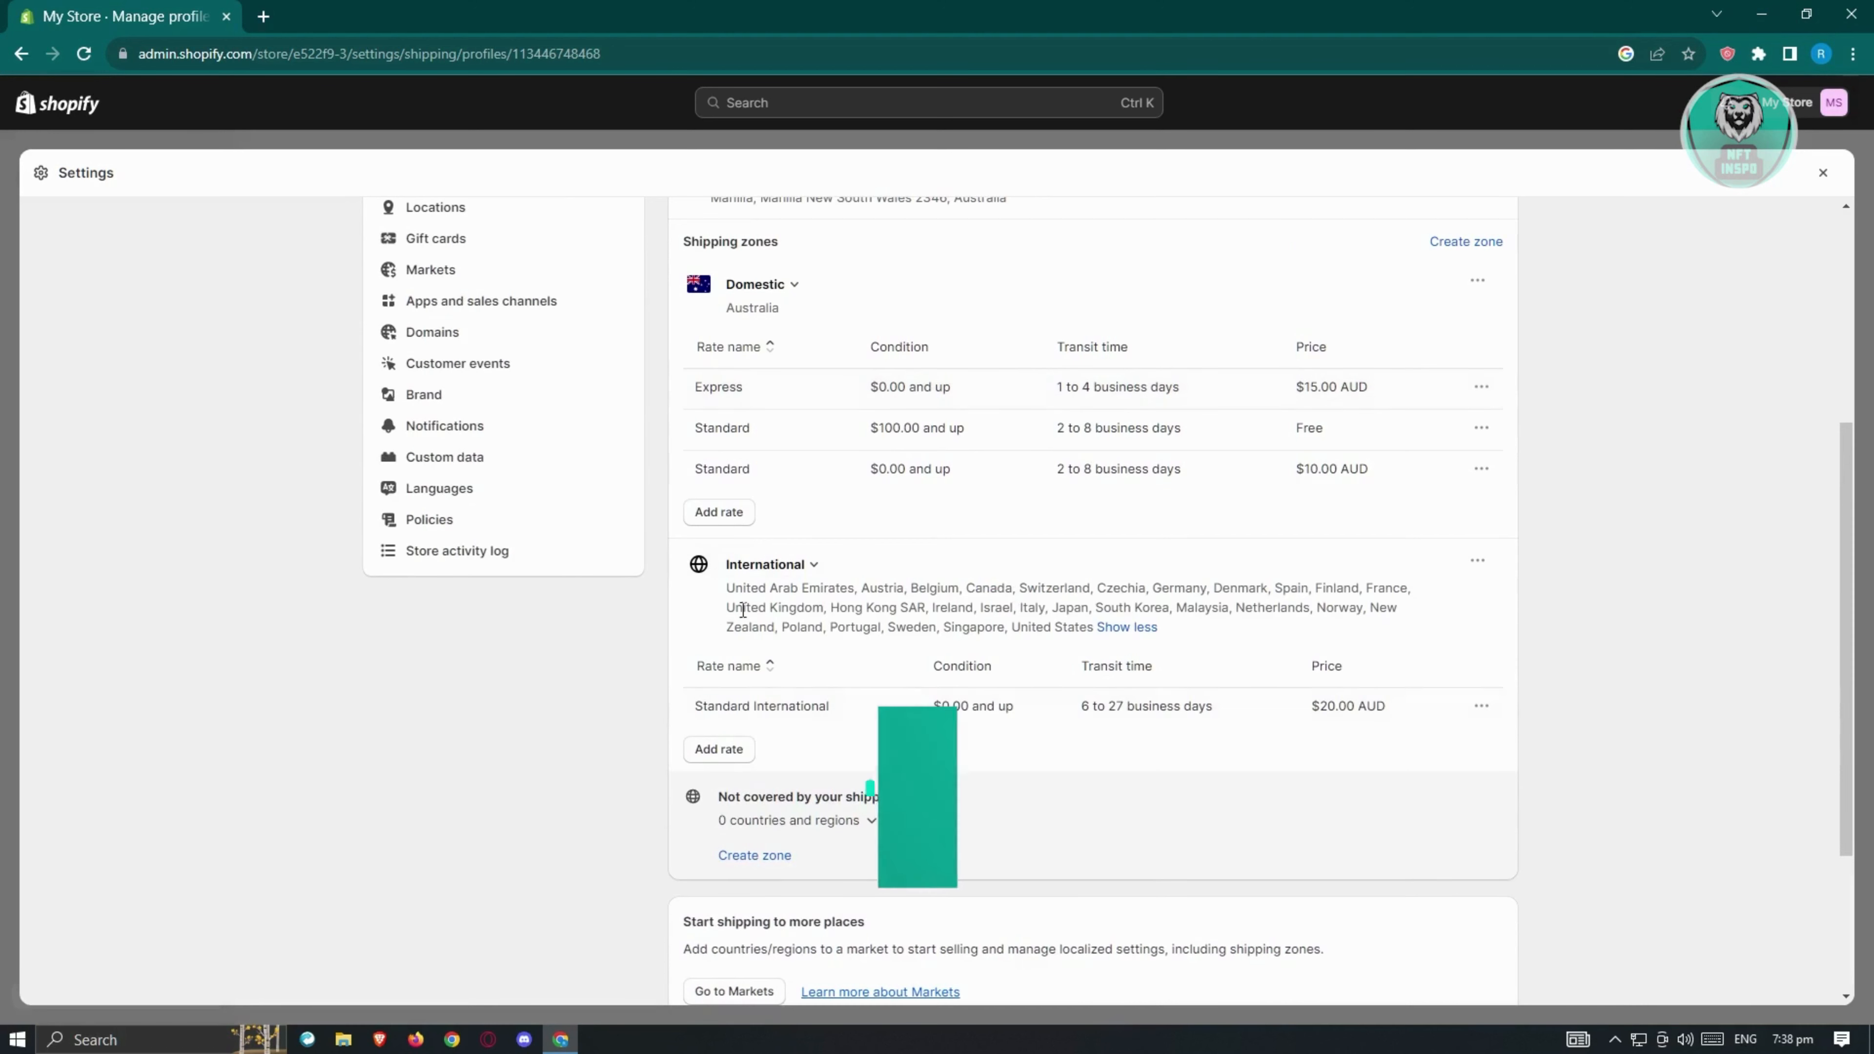
pyautogui.moveTo(729, 588); pyautogui.dragTo(1092, 635)
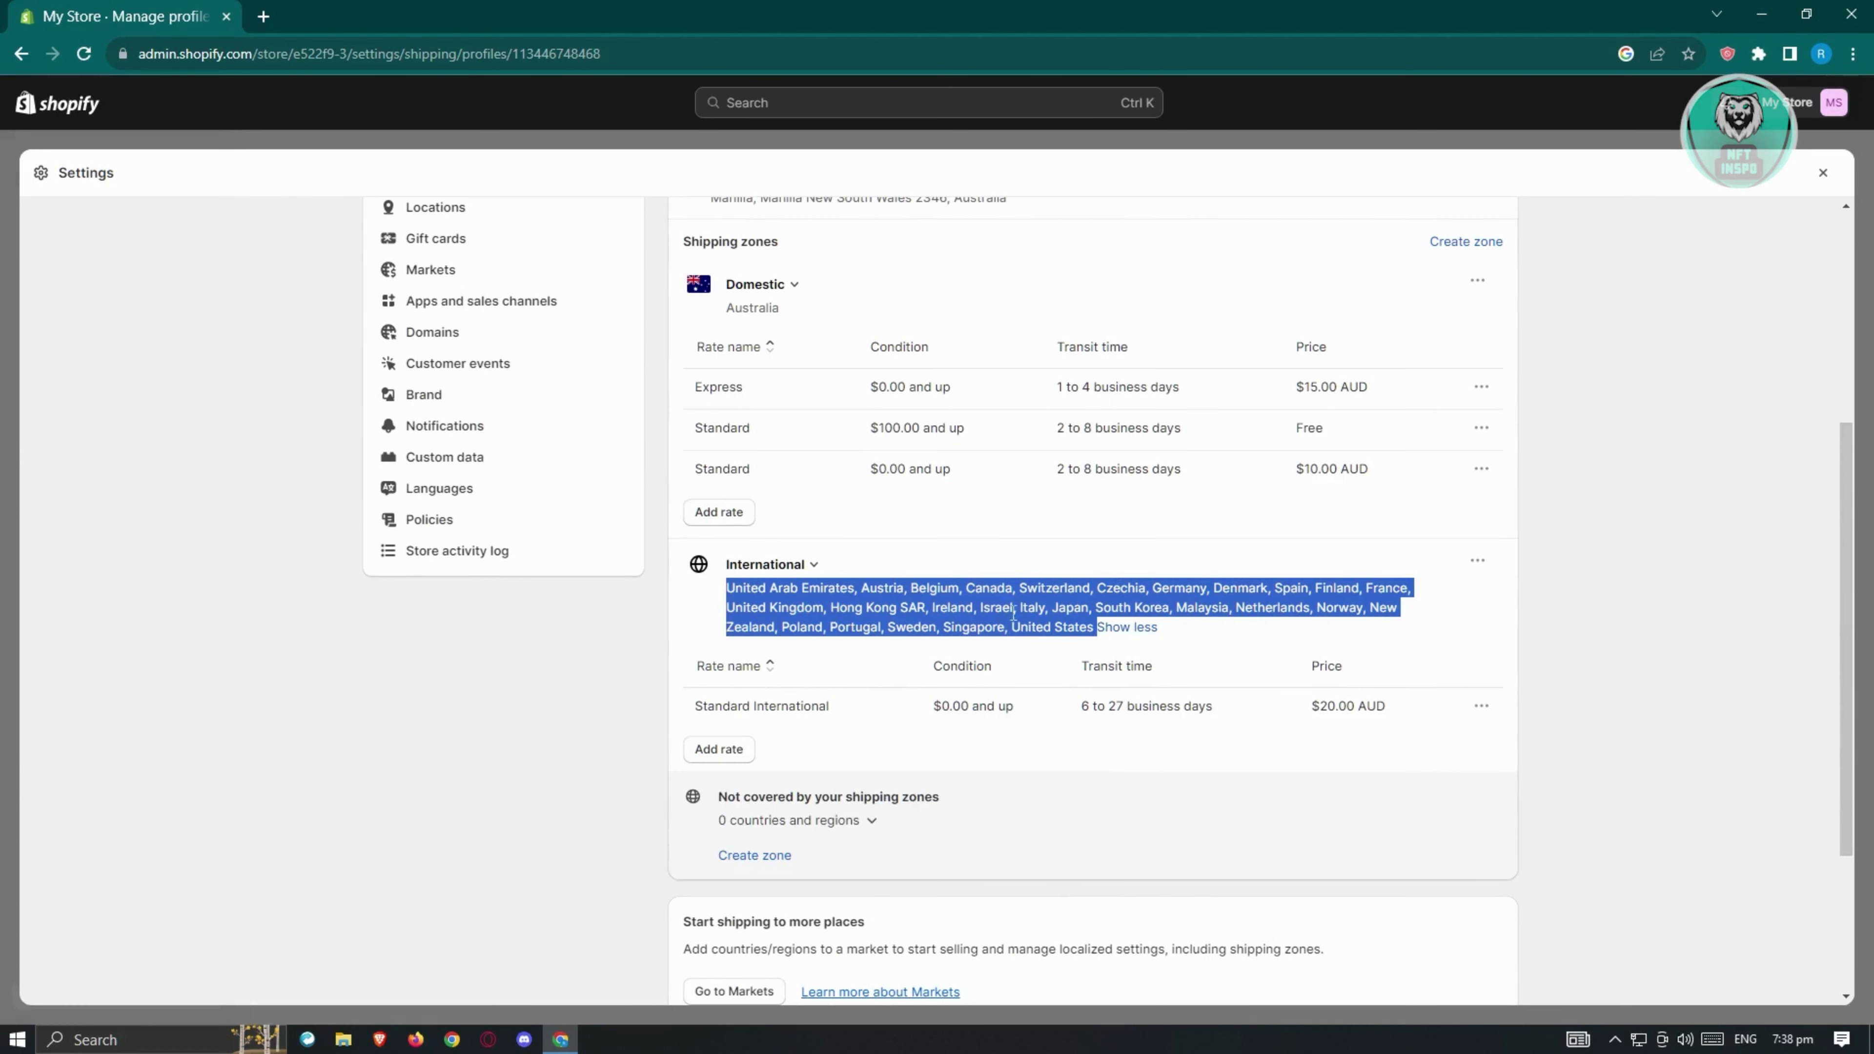
pyautogui.click(1678, 755)
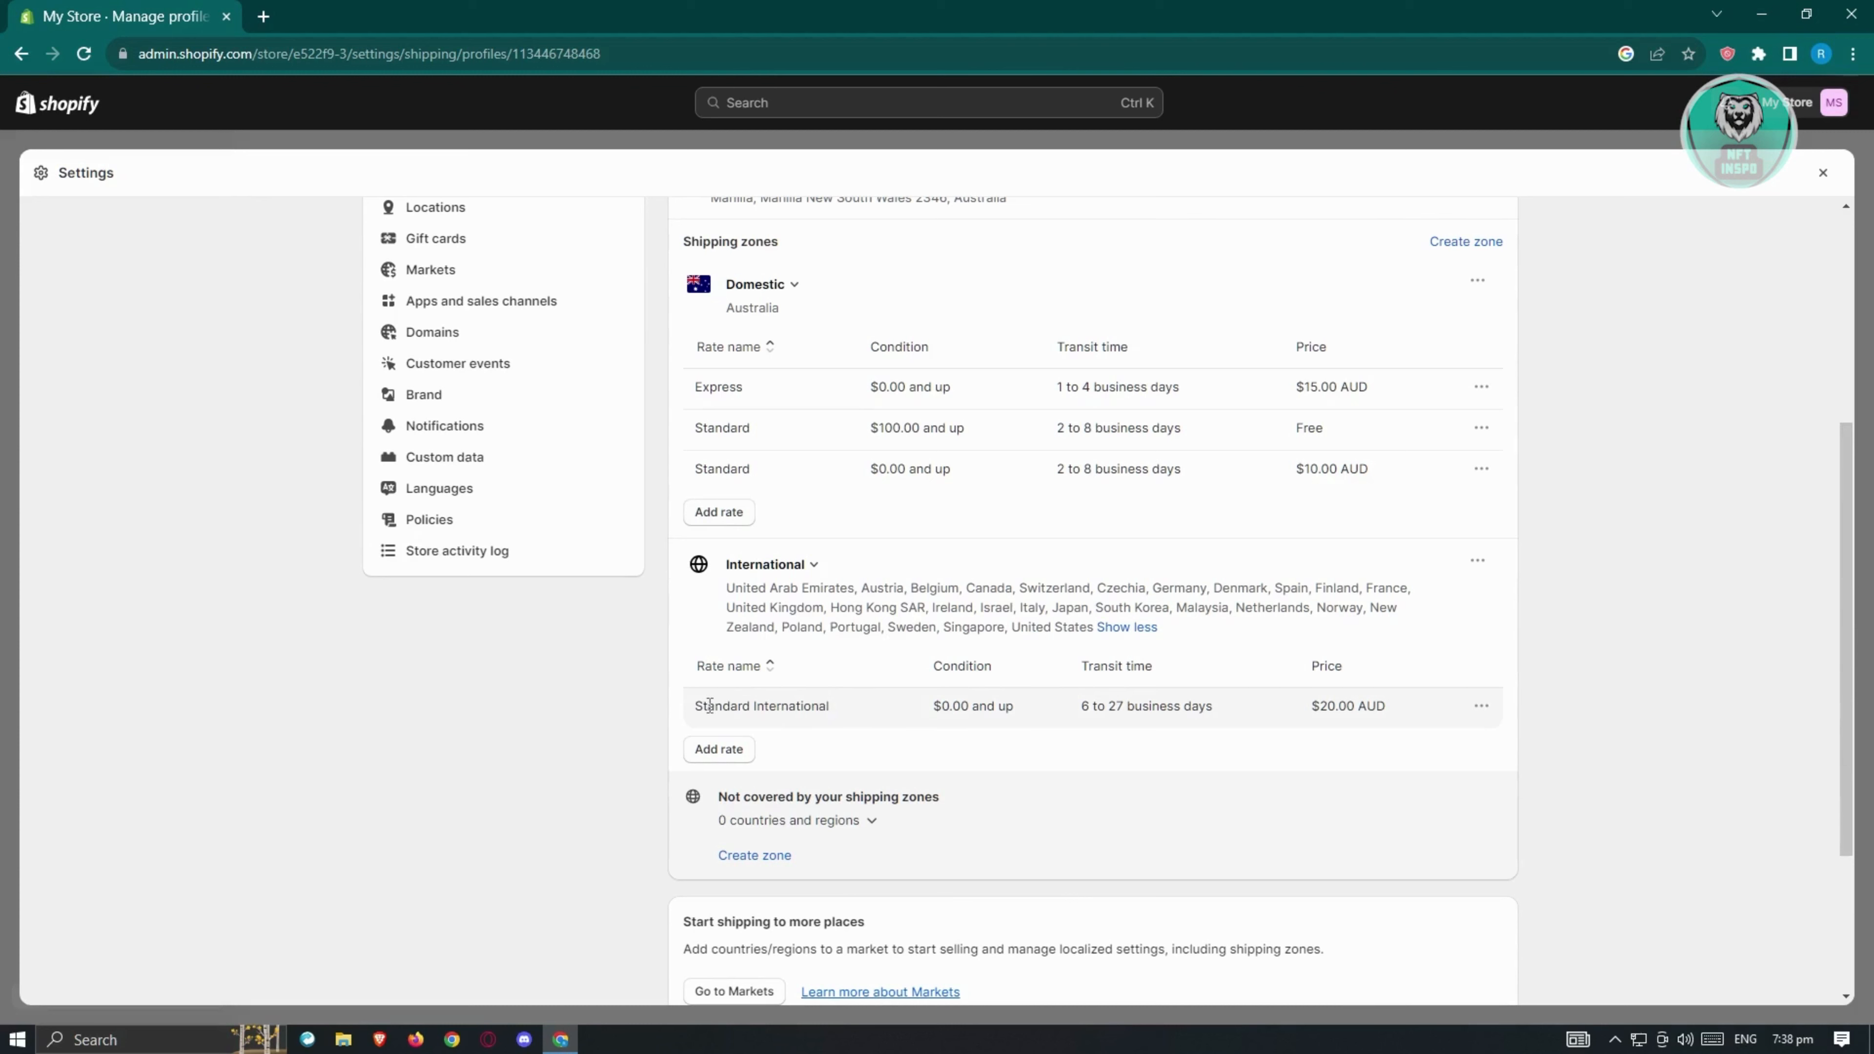
pyautogui.click(1480, 705)
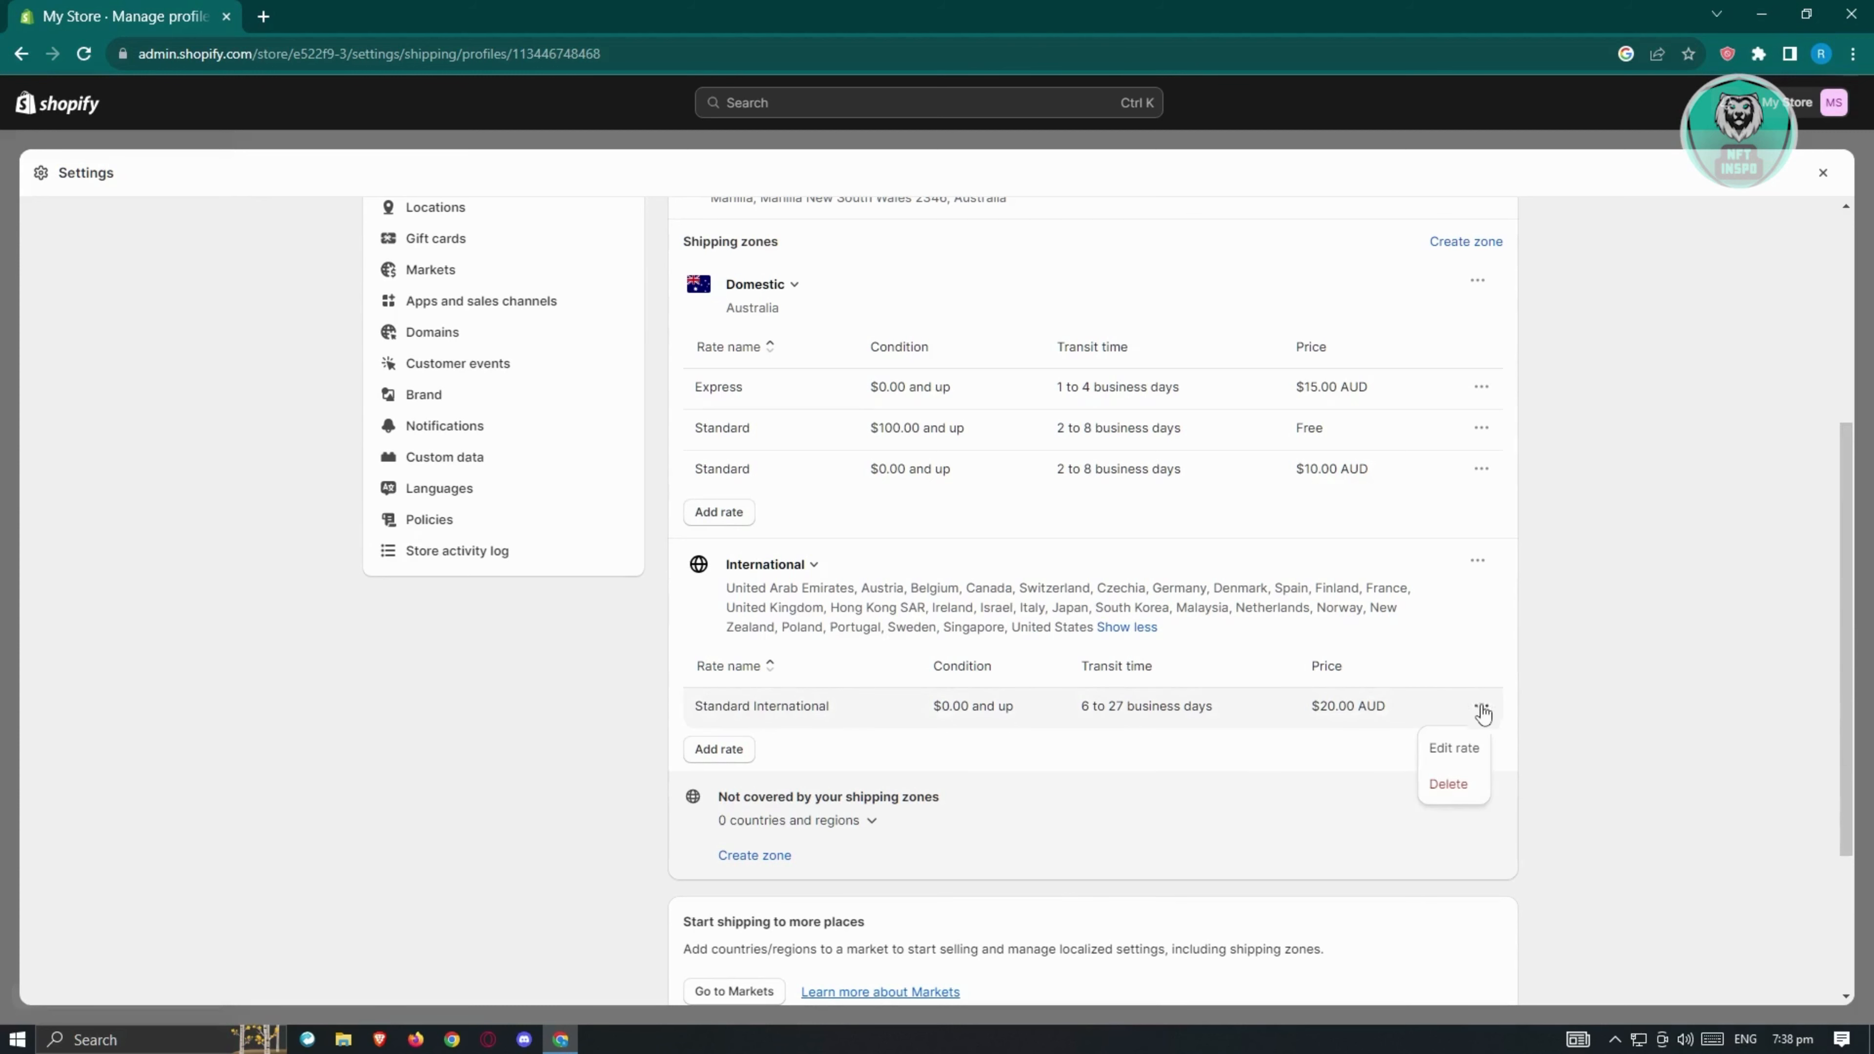
pyautogui.click(1473, 749)
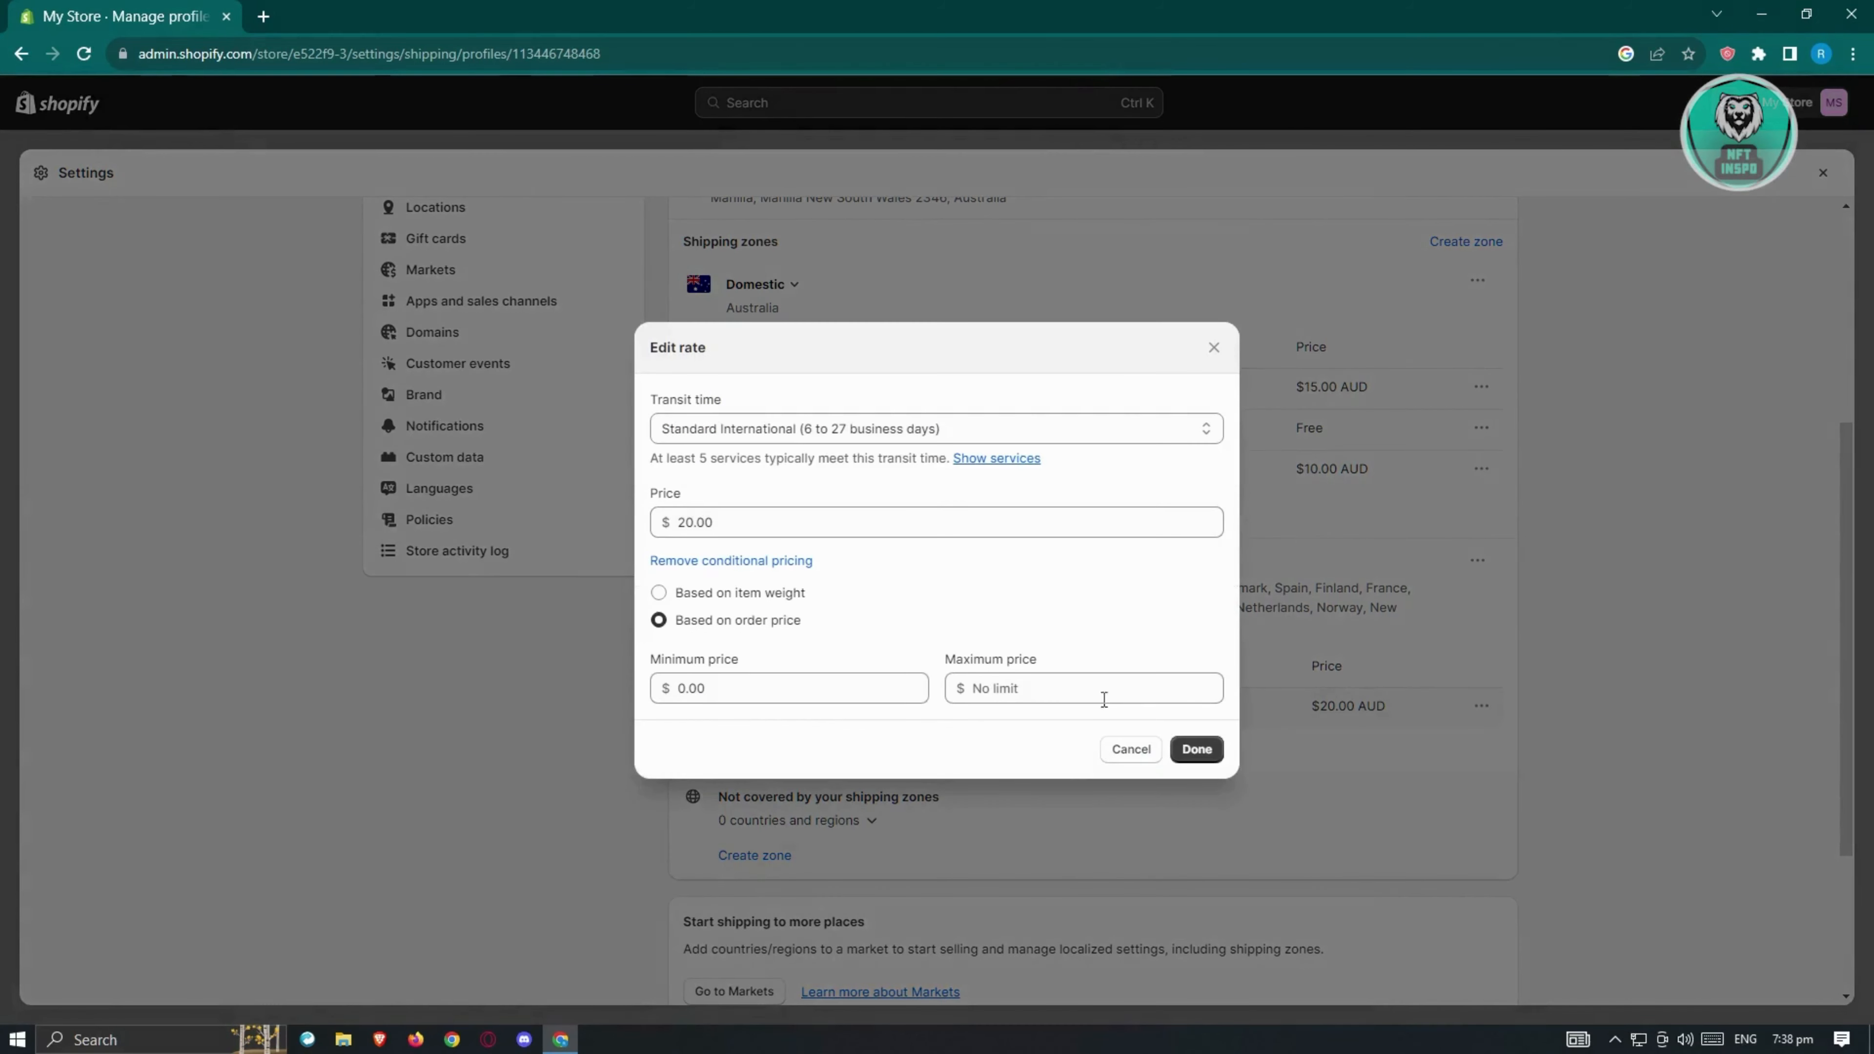
pyautogui.click(1129, 750)
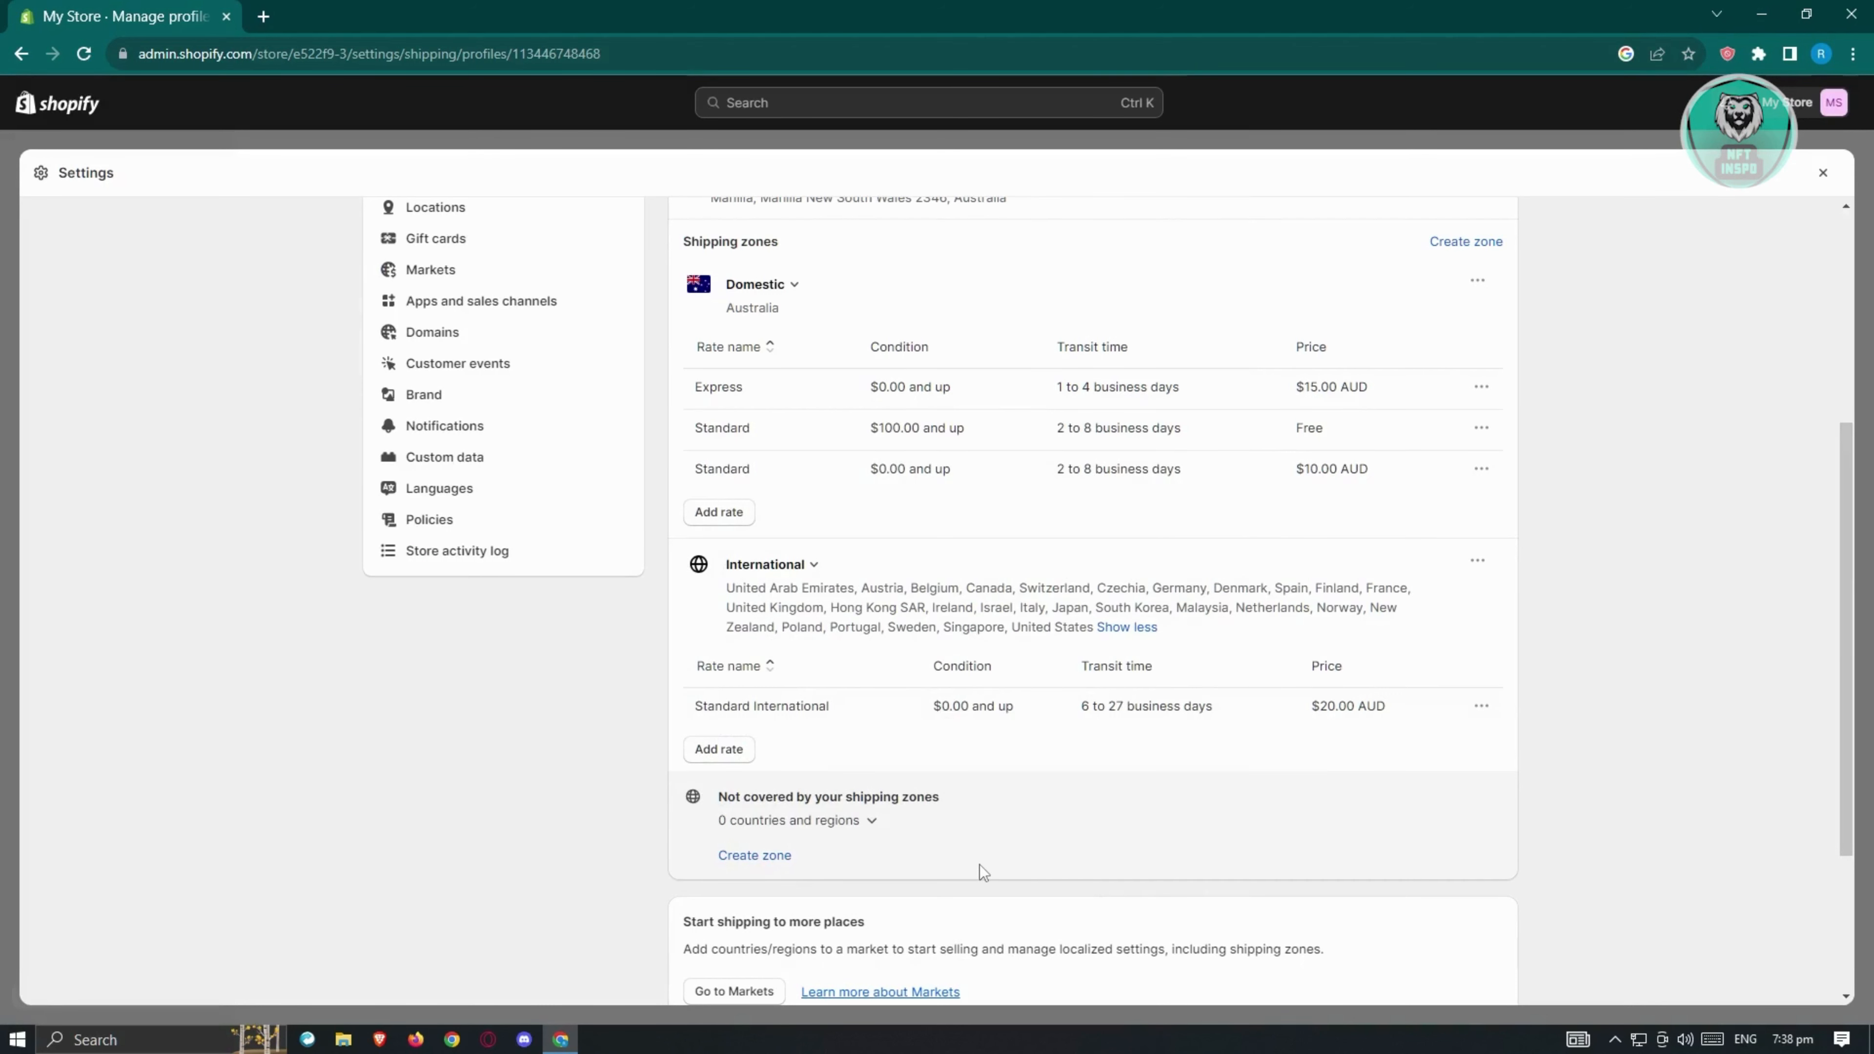
# - Open the Markets settings and start a new market that includes the Philippines
pyautogui.scroll(1, 980, 864)
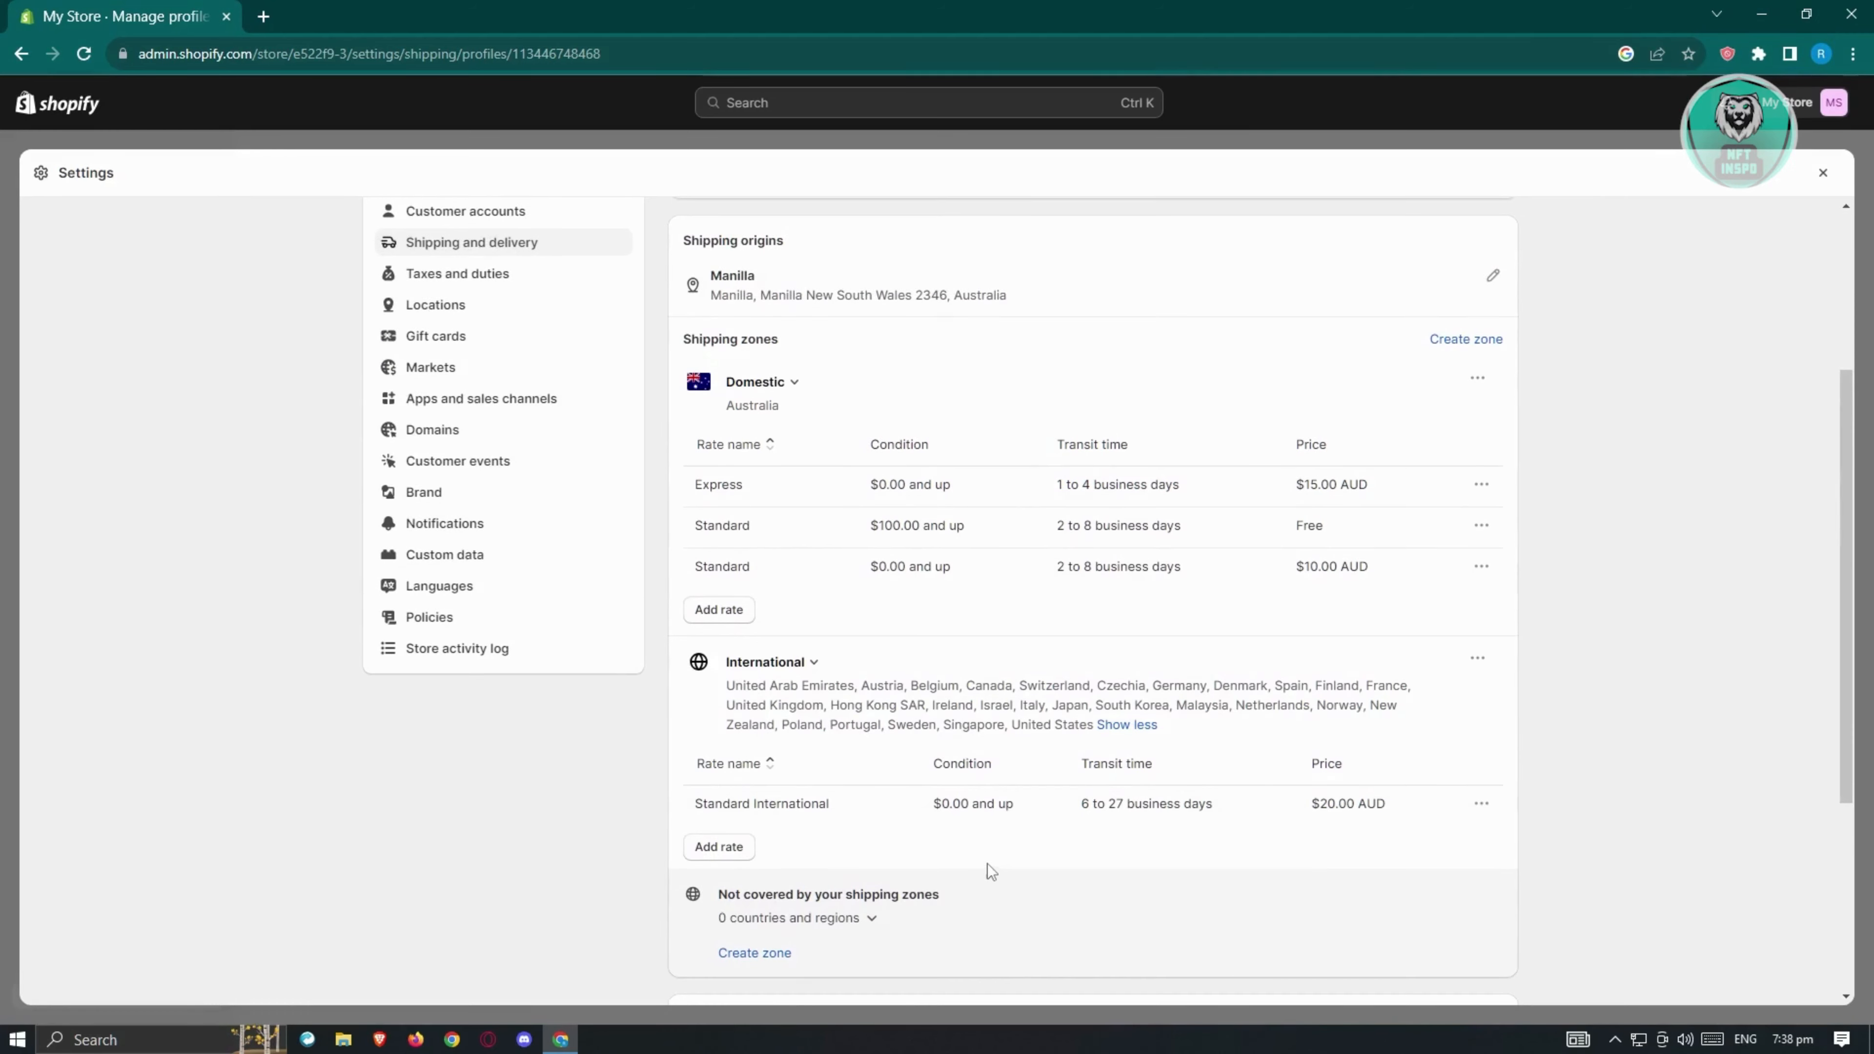
pyautogui.scroll(-1, 1000, 879)
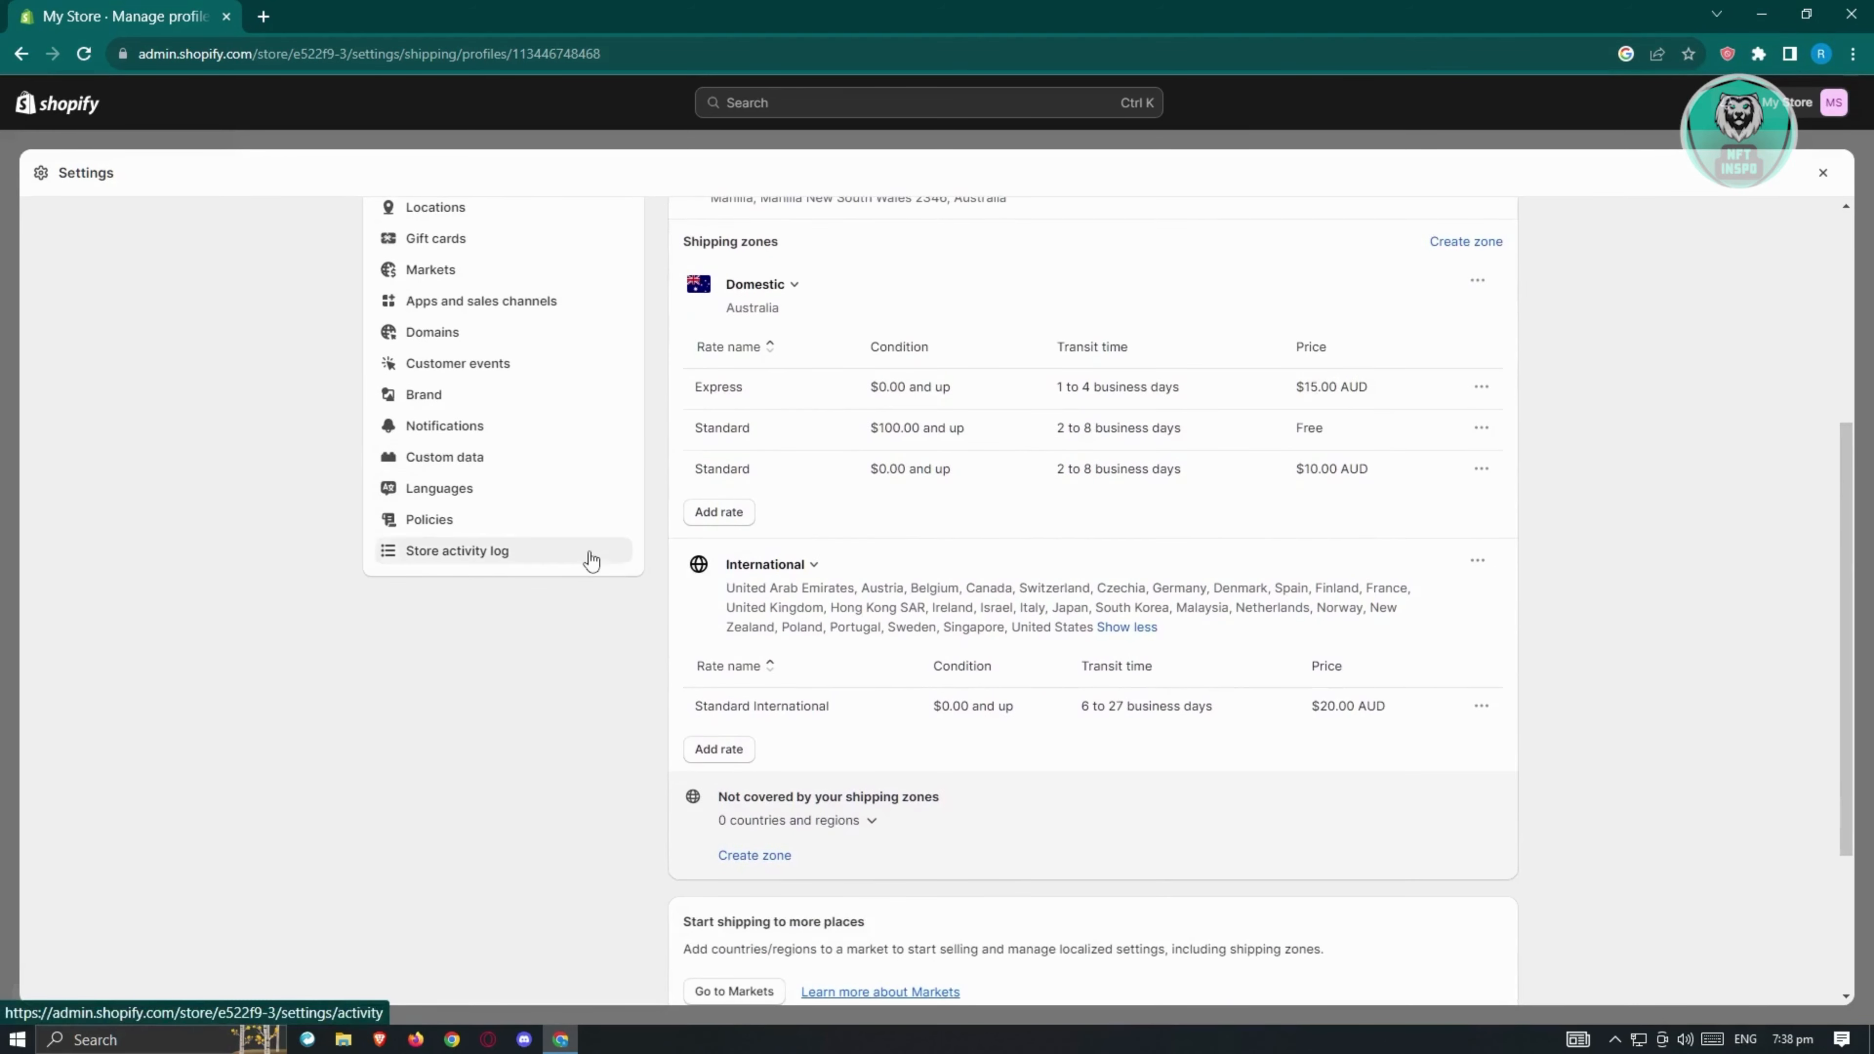
pyautogui.scroll(1, 516, 502)
pyautogui.click(439, 369)
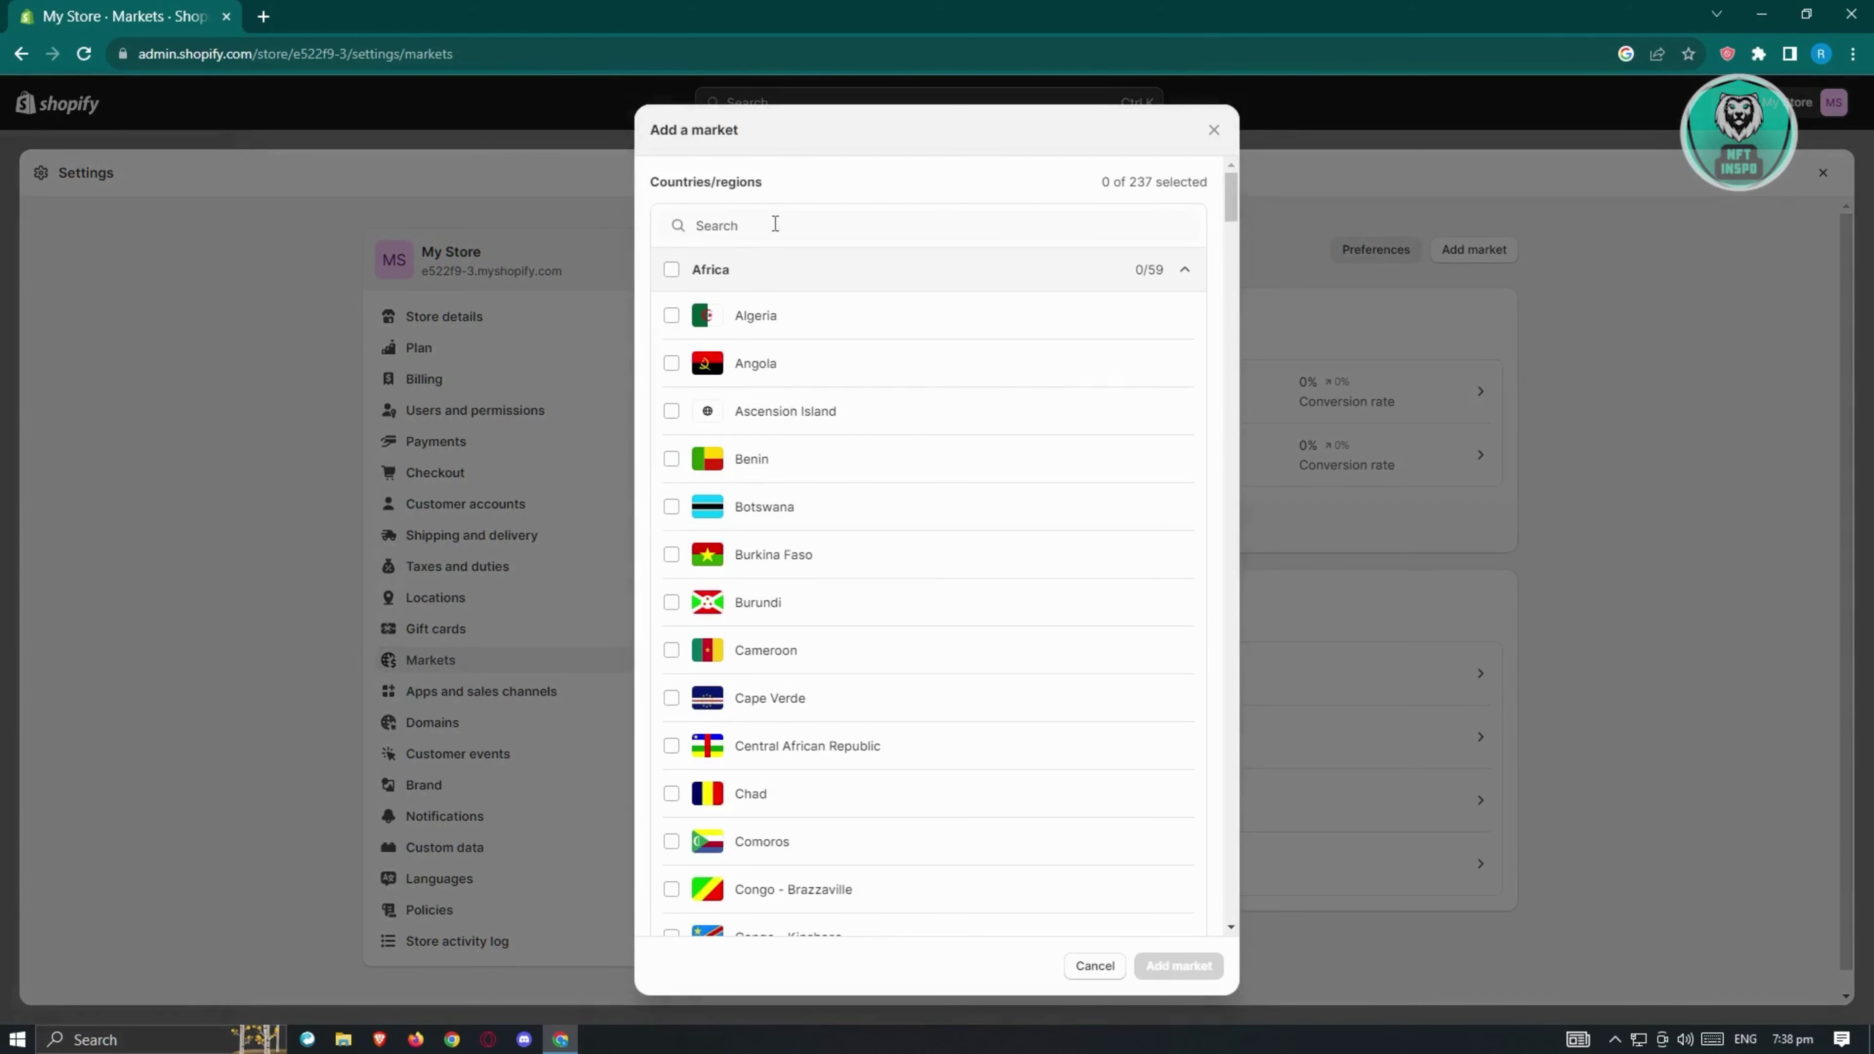
pyautogui.click(774, 224)
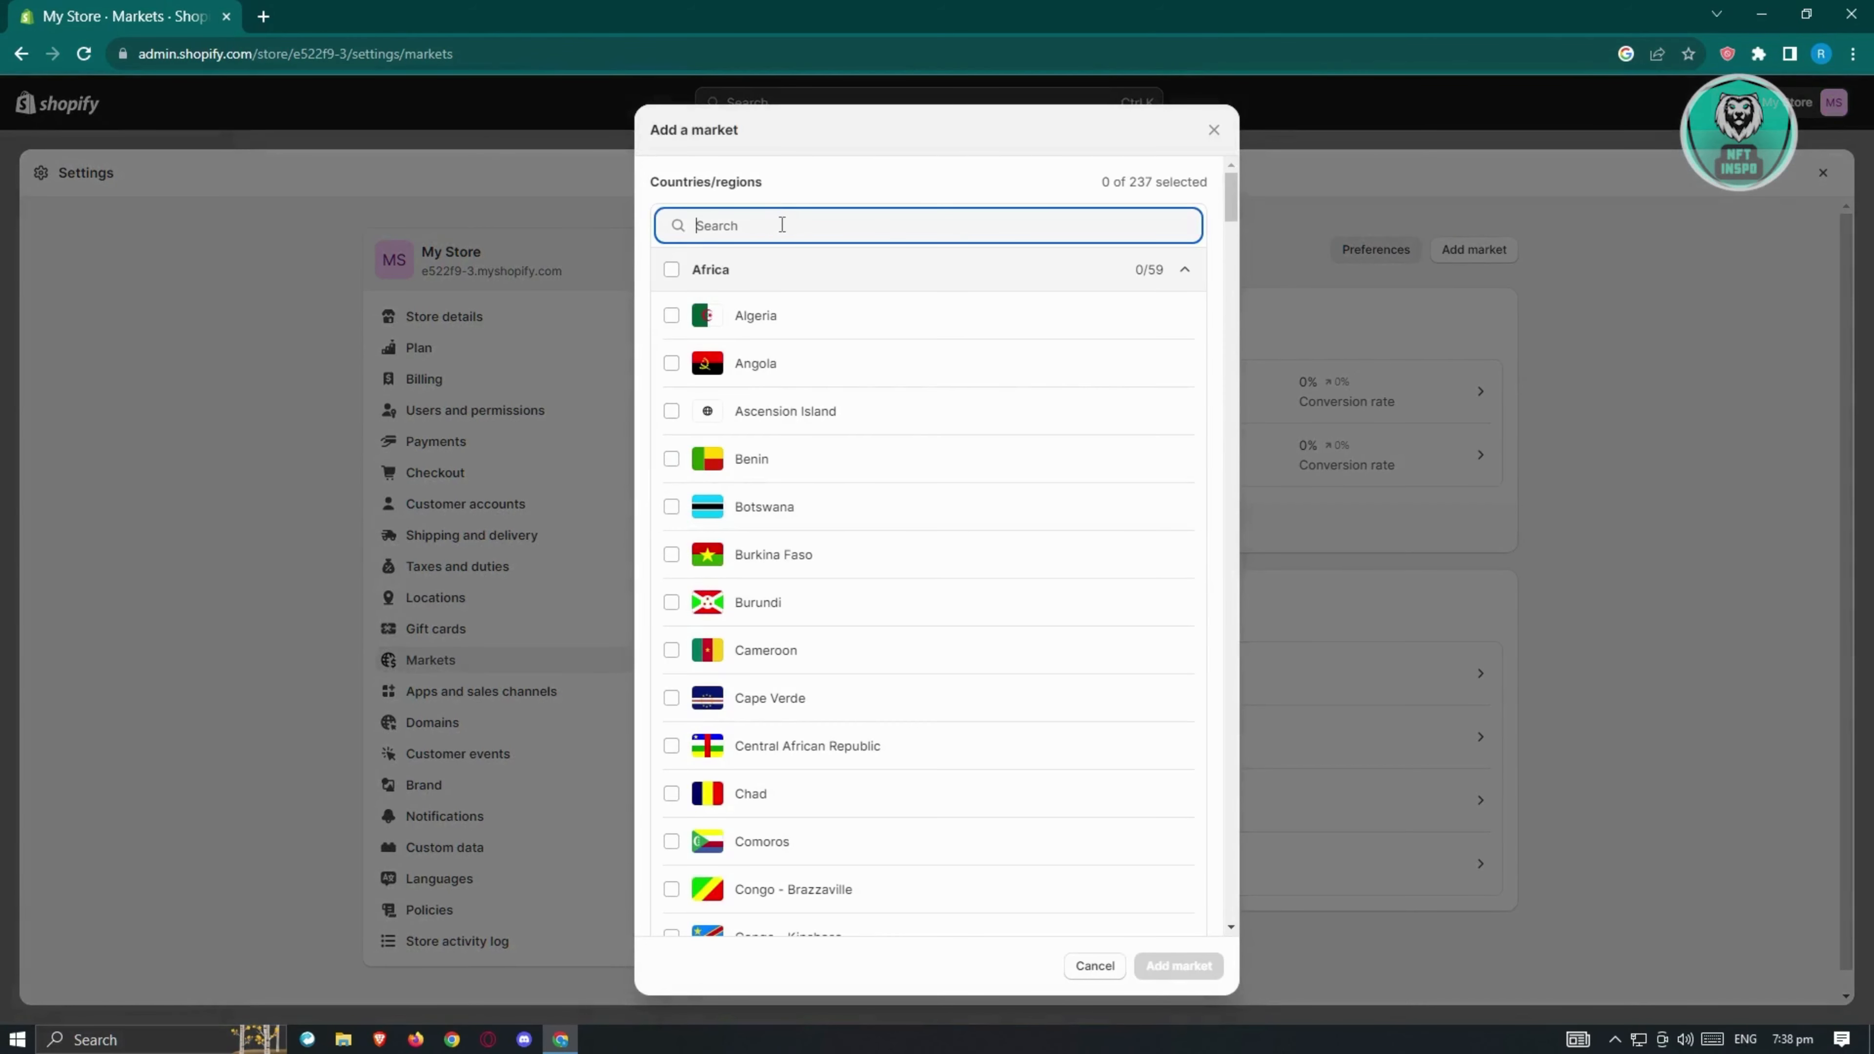
pyautogui.write('phi')
pyautogui.click(693, 537)
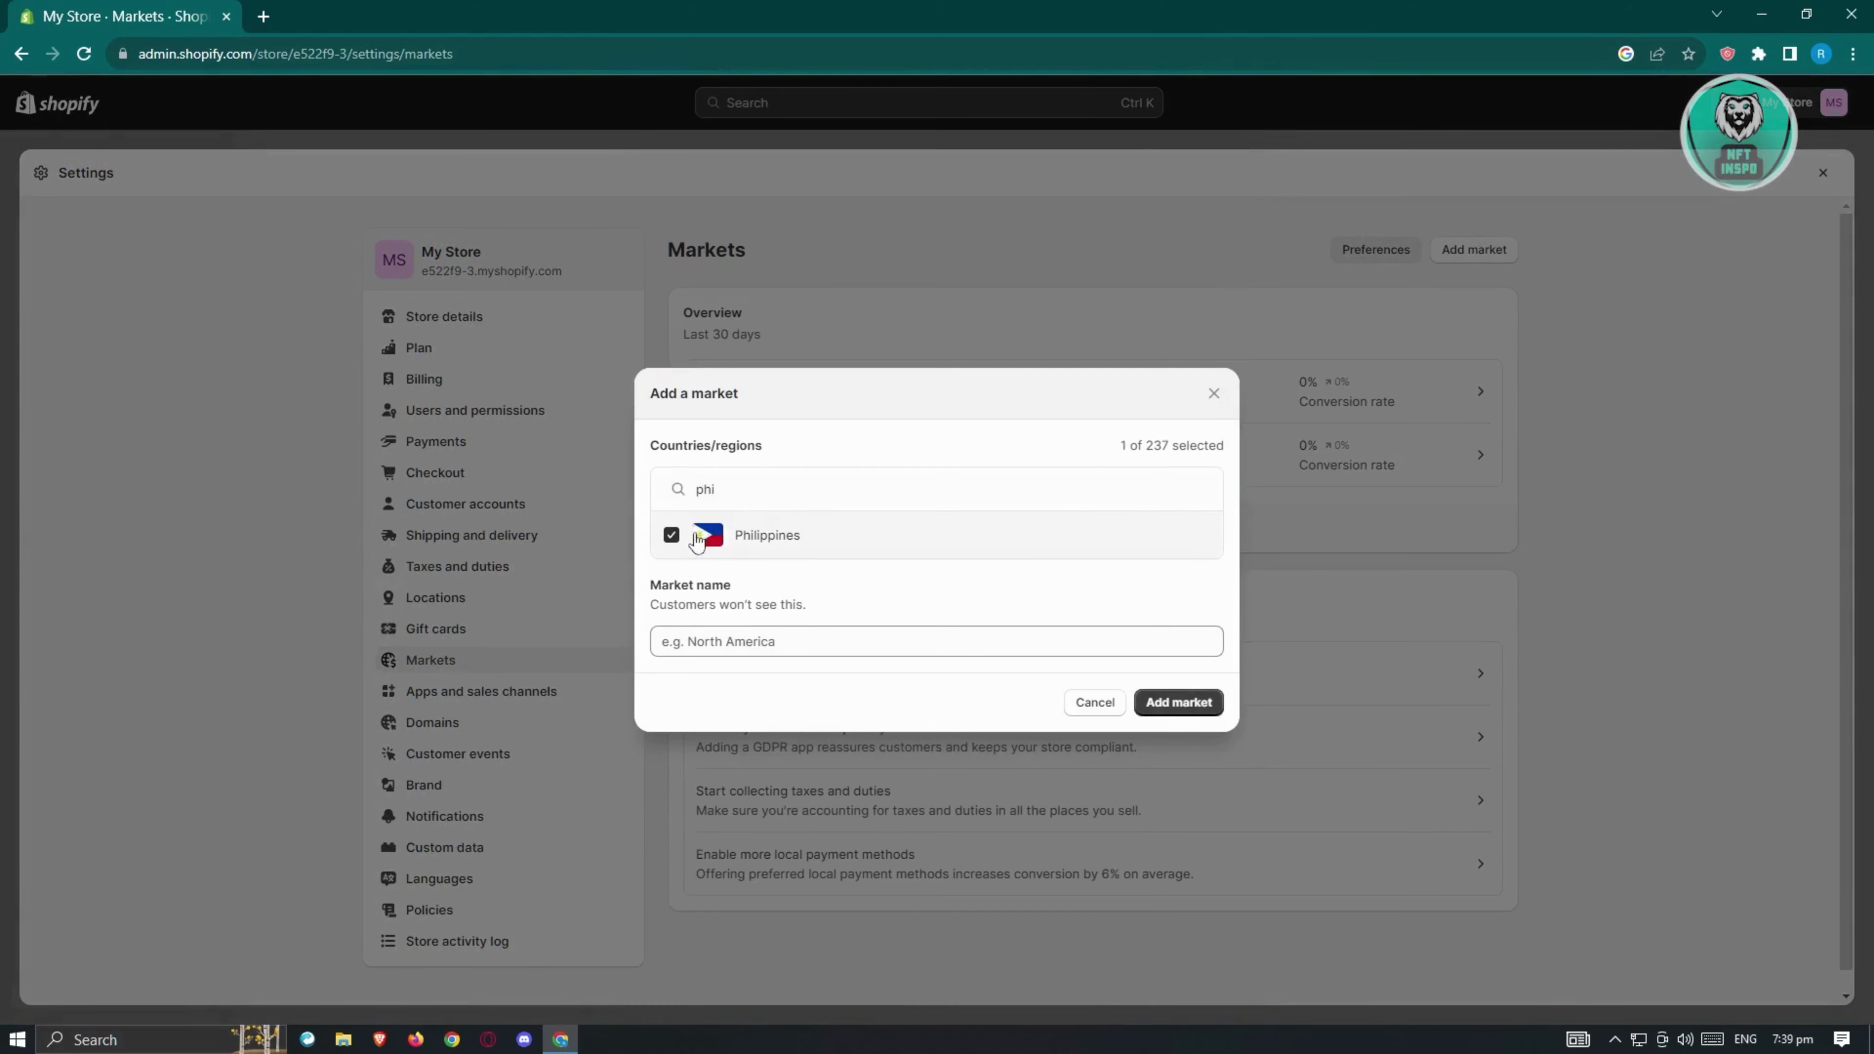
# - Search the countries for Singapore and include it in the new market
pyautogui.moveTo(782, 485); pyautogui.dragTo(628, 487)
pyautogui.press('BackSpace')
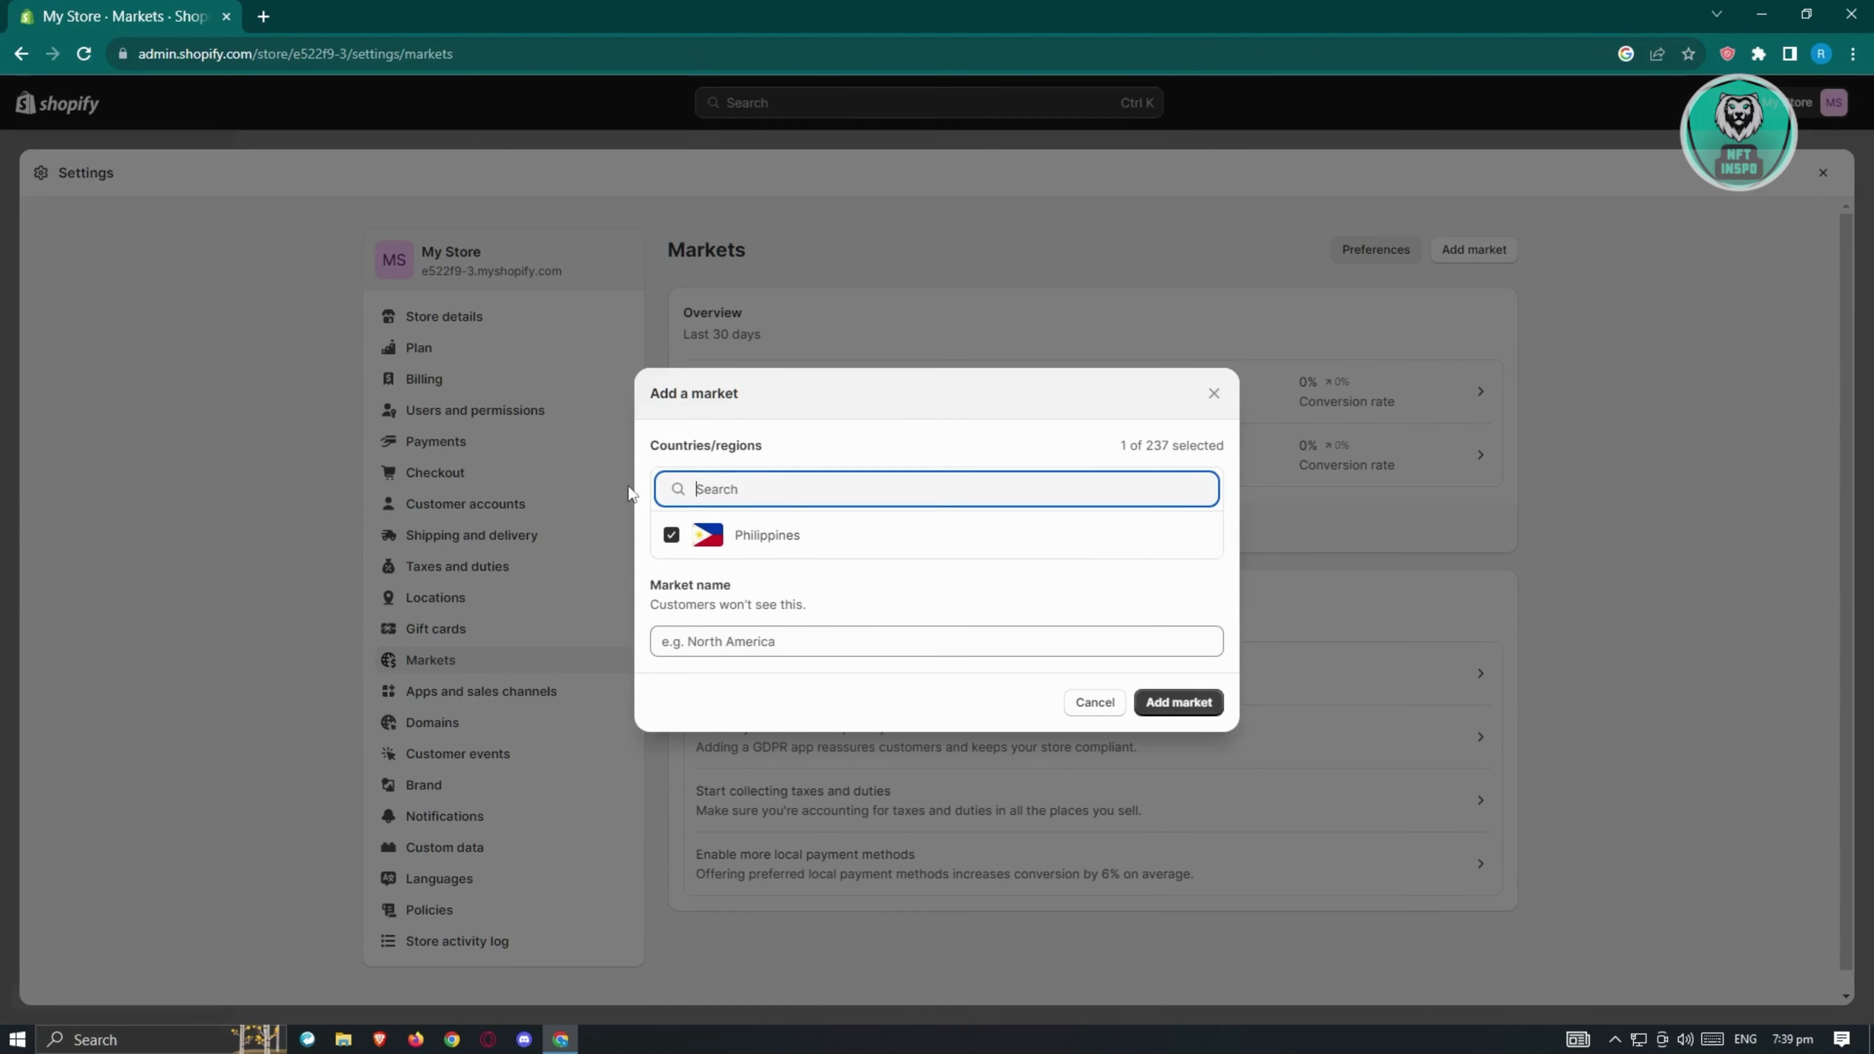
pyautogui.write('ain')
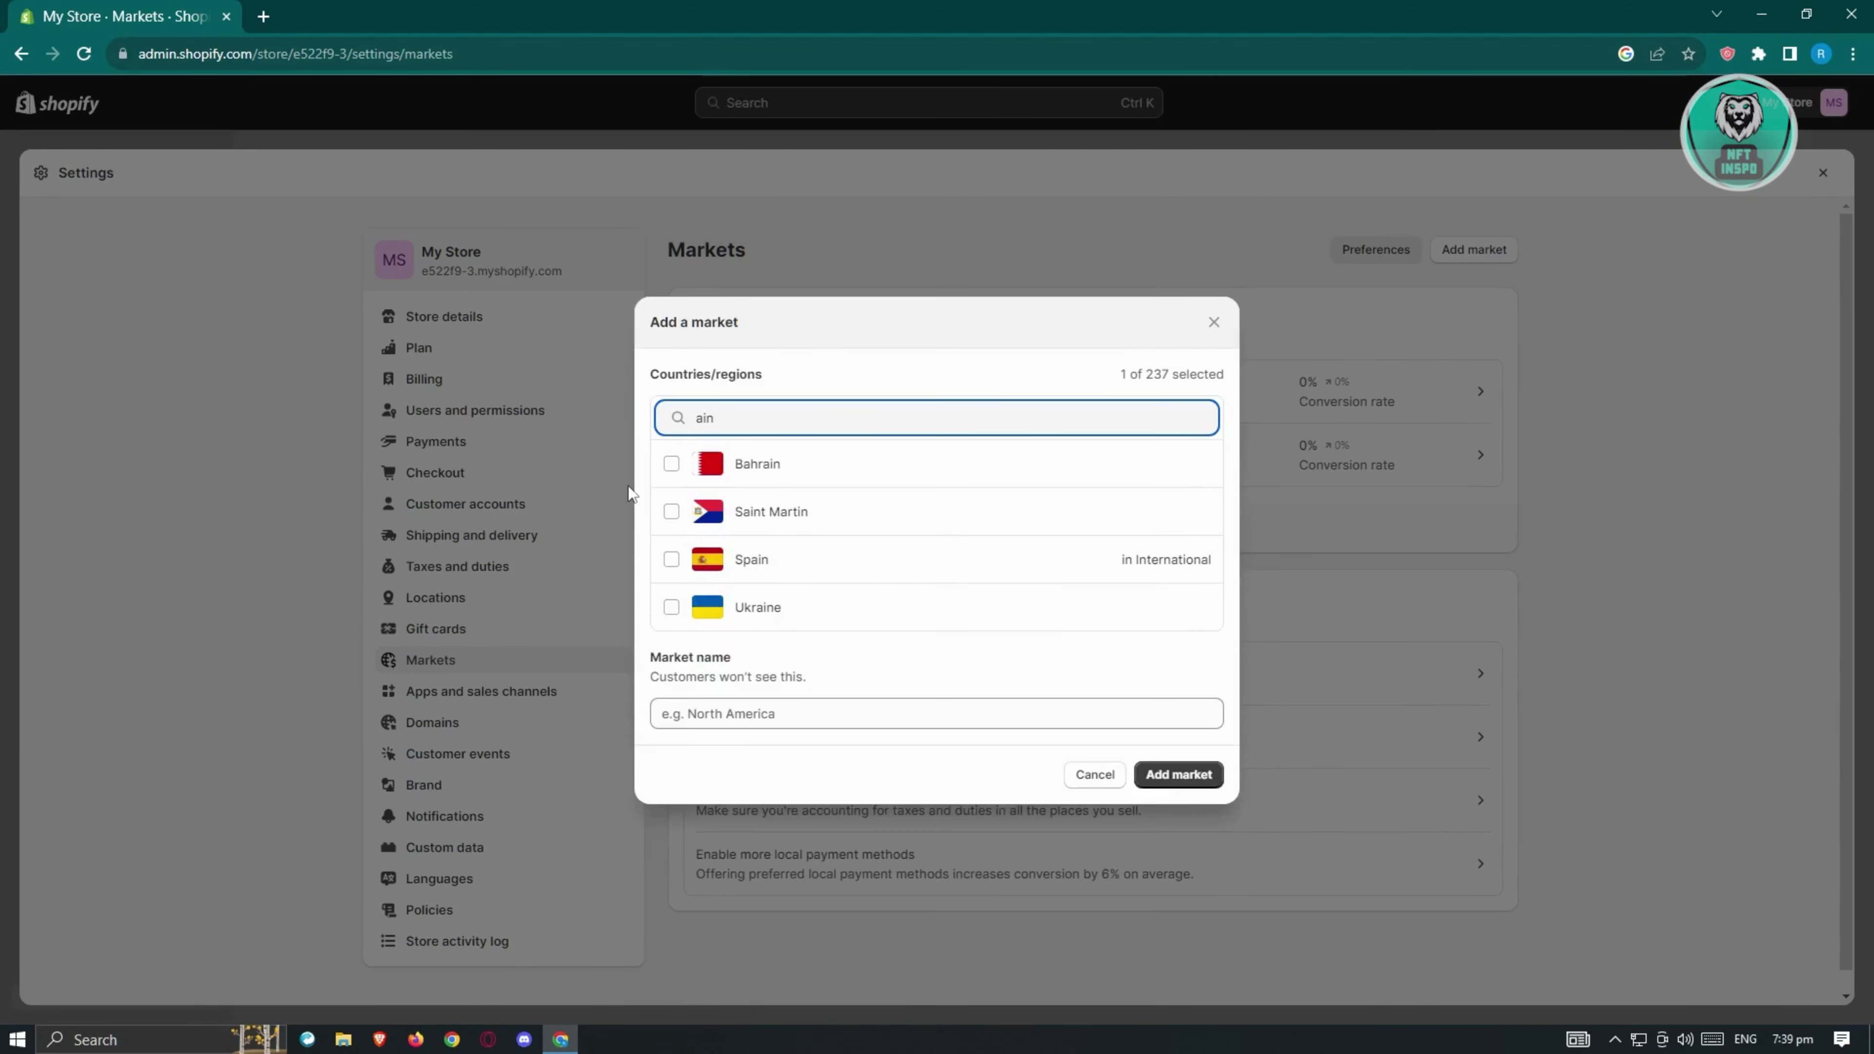
pyautogui.press('BackSpace')
pyautogui.press('BackSpace')
pyautogui.press('BackSpace')
pyautogui.write('sing')
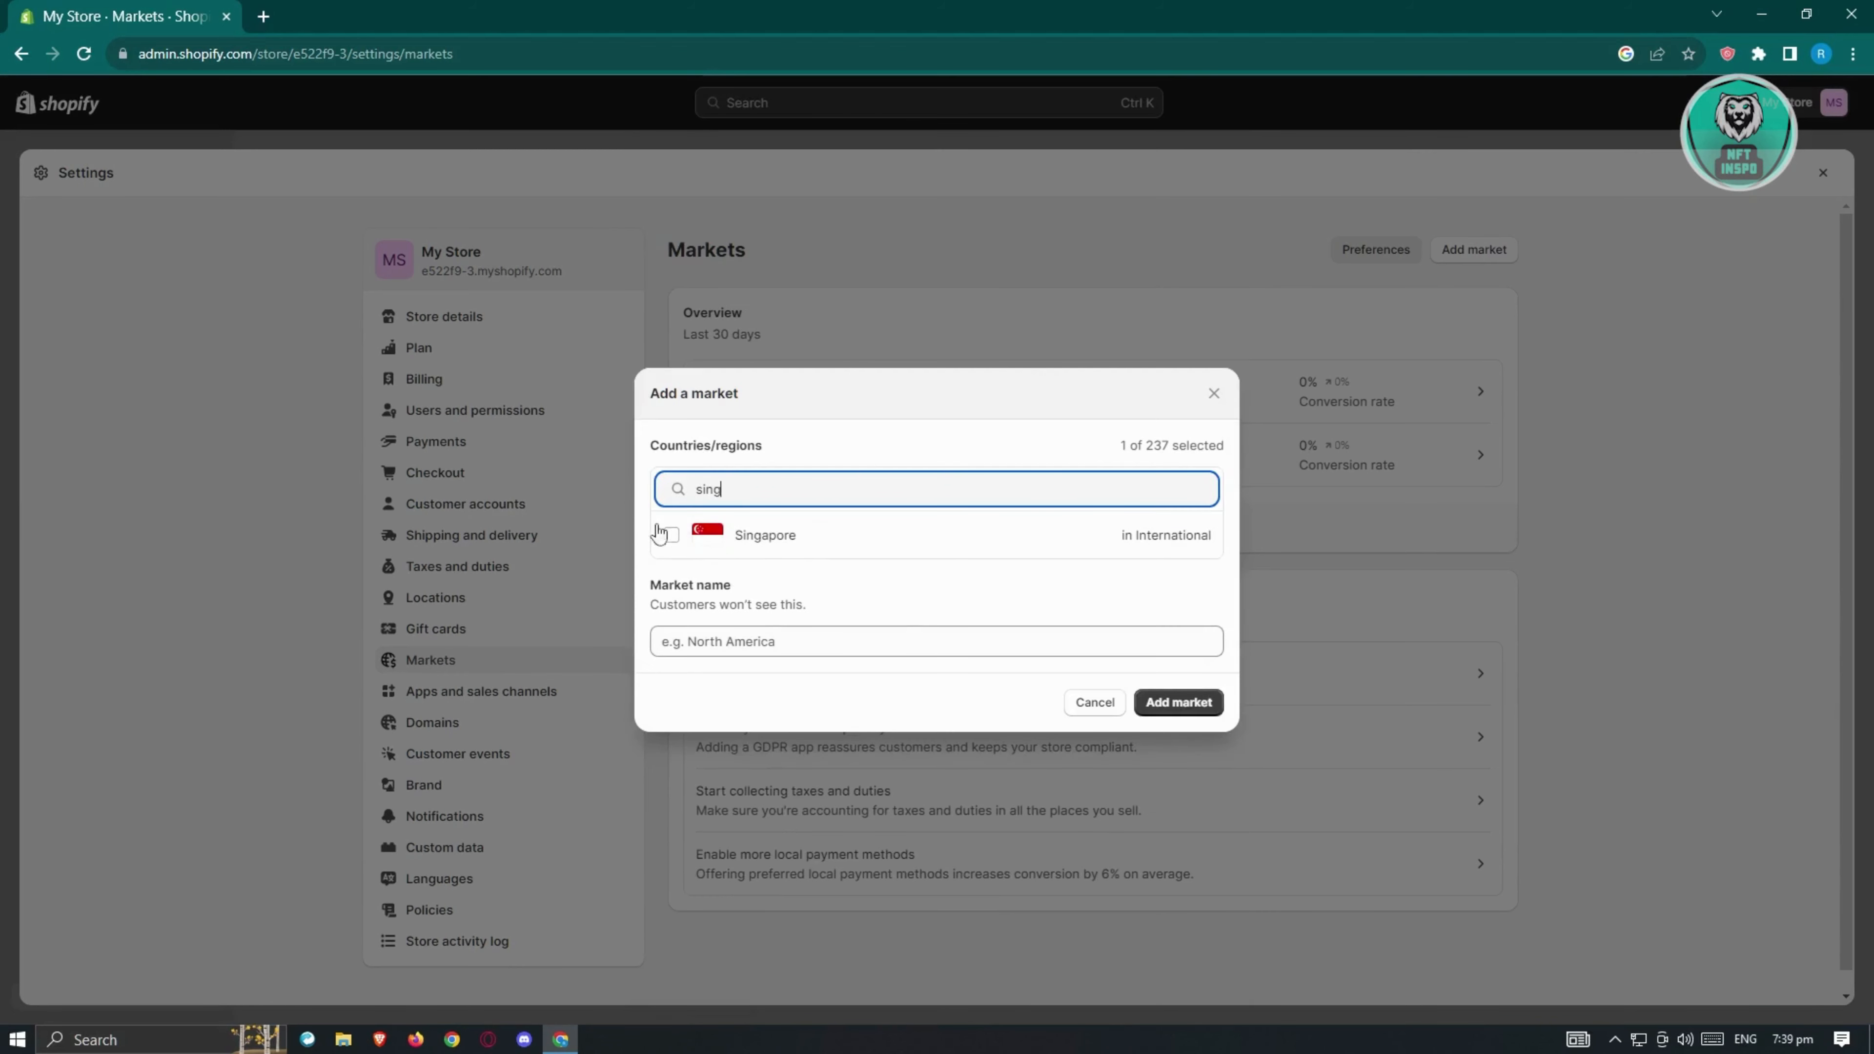
pyautogui.click(664, 533)
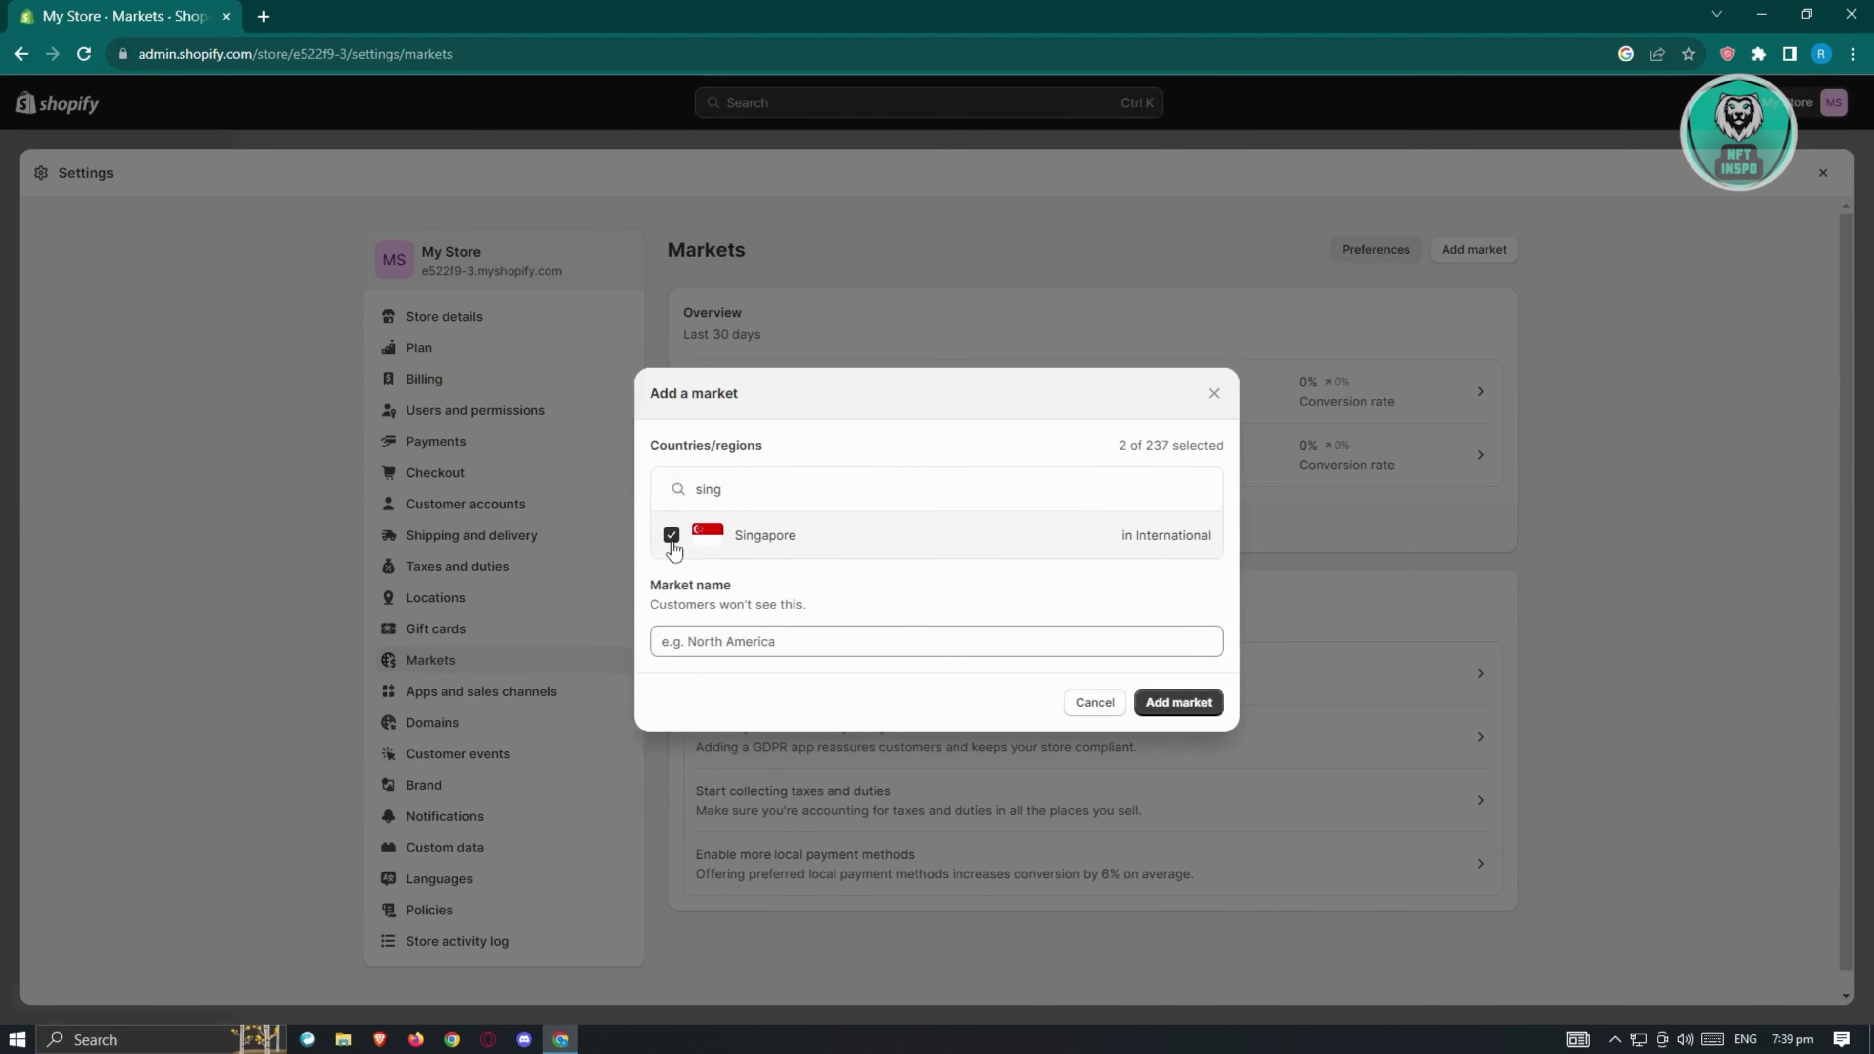
# - Name the new market Asia, add it and check its activation status options
pyautogui.click(860, 641)
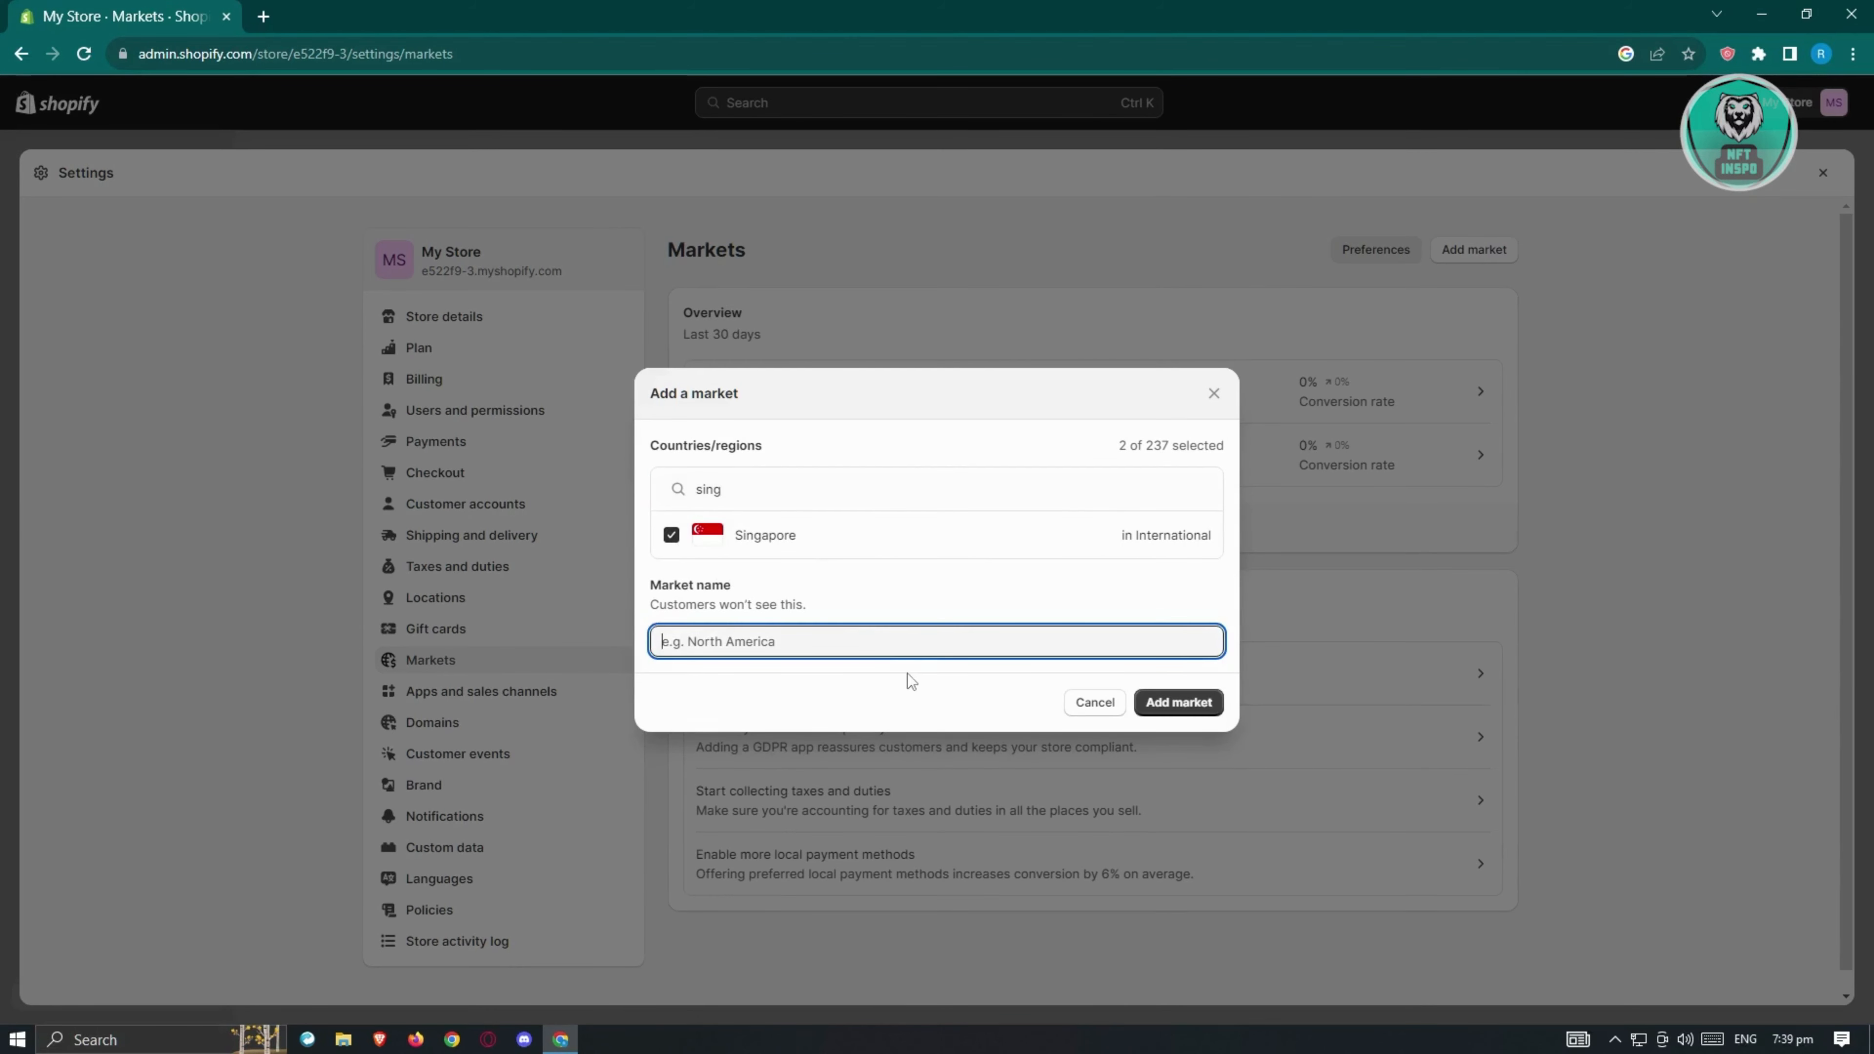
pyautogui.write('Asia')
pyautogui.click(1177, 708)
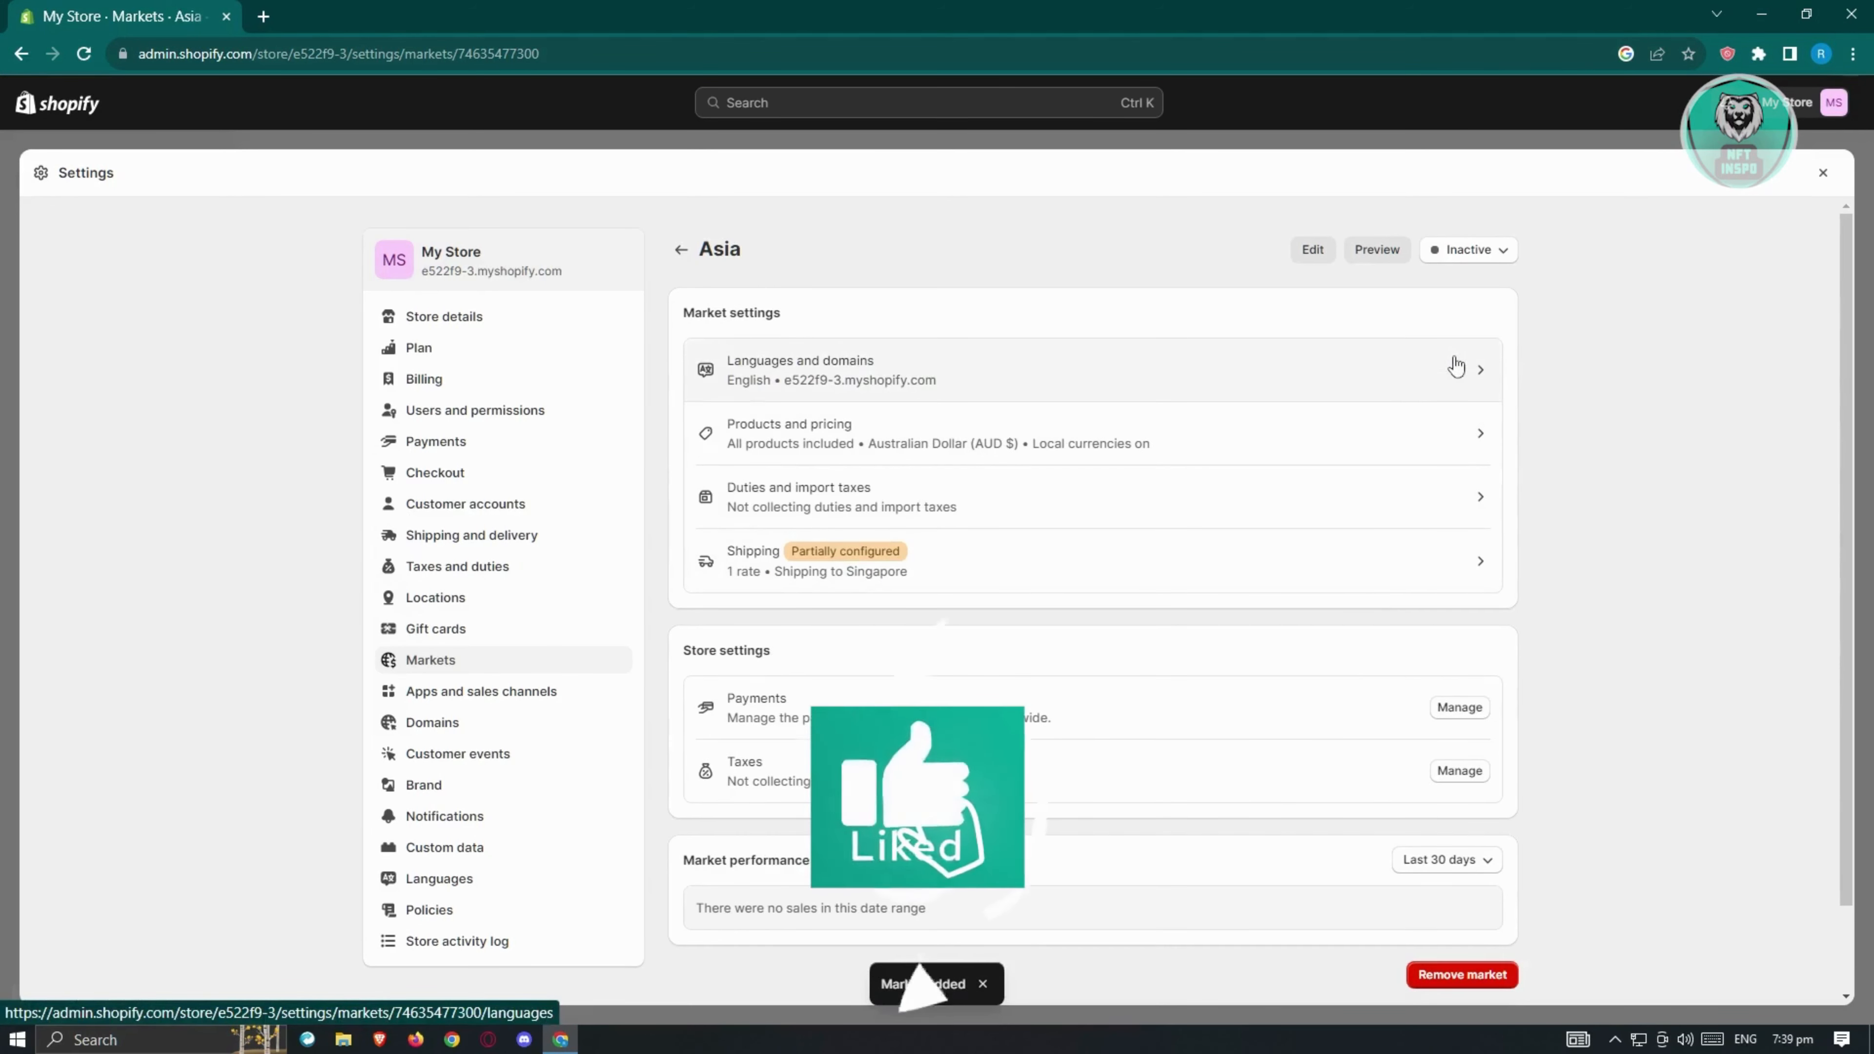
pyautogui.click(1493, 255)
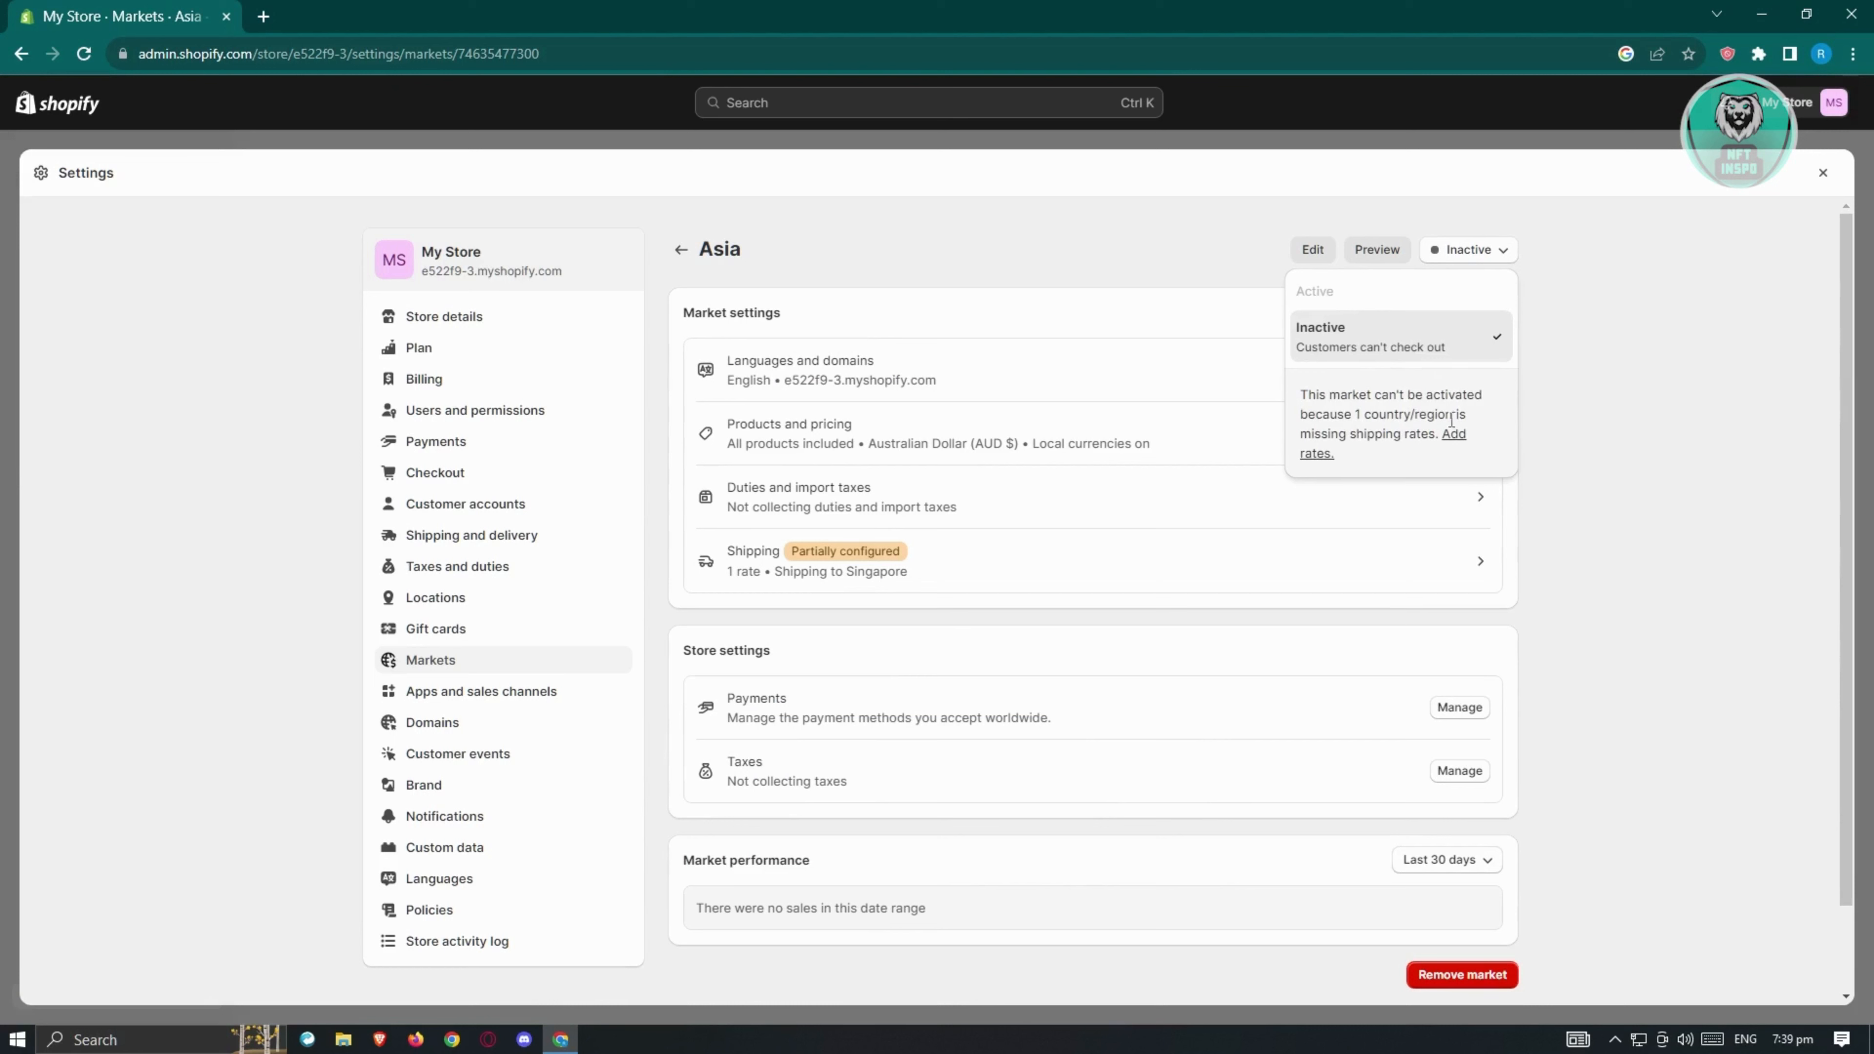
pyautogui.click(1627, 417)
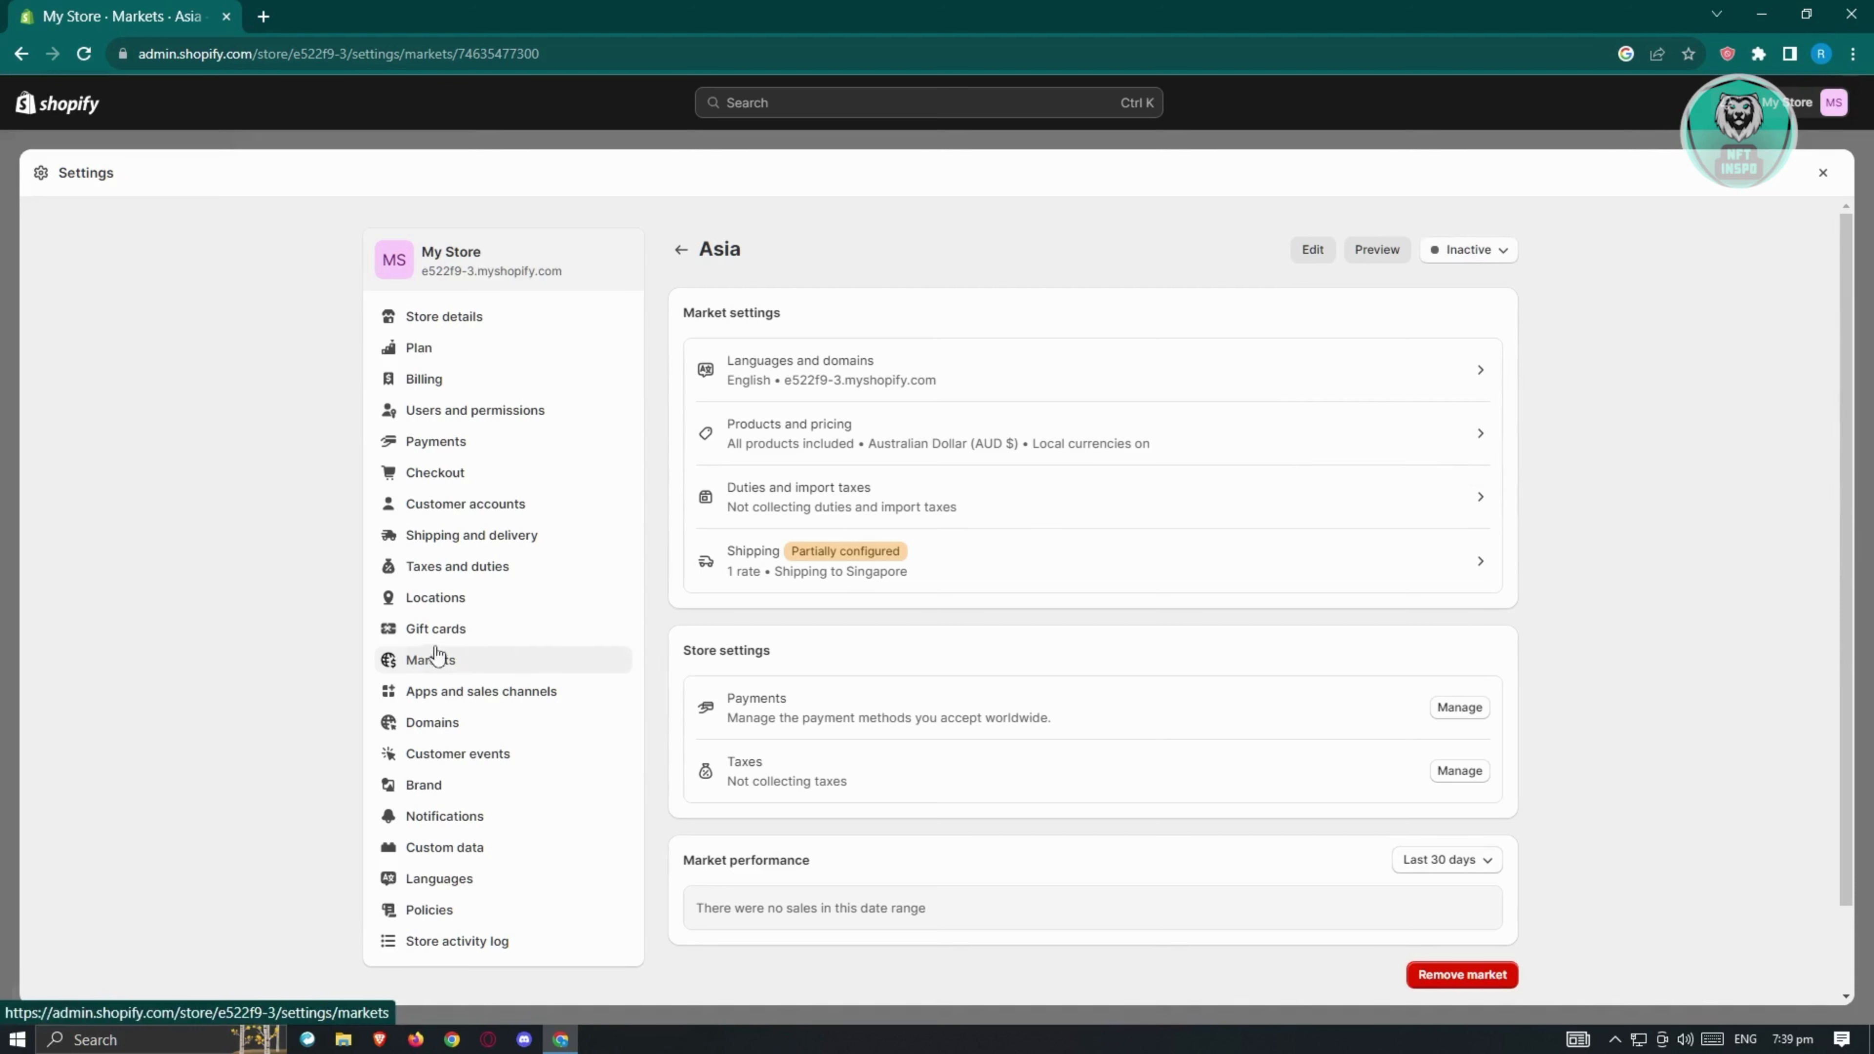
# - Return to the Shipping and delivery settings and review the delivery, package, Shopify Shipping and packing slip sections
pyautogui.click(519, 552)
pyautogui.scroll(-5, 989, 624)
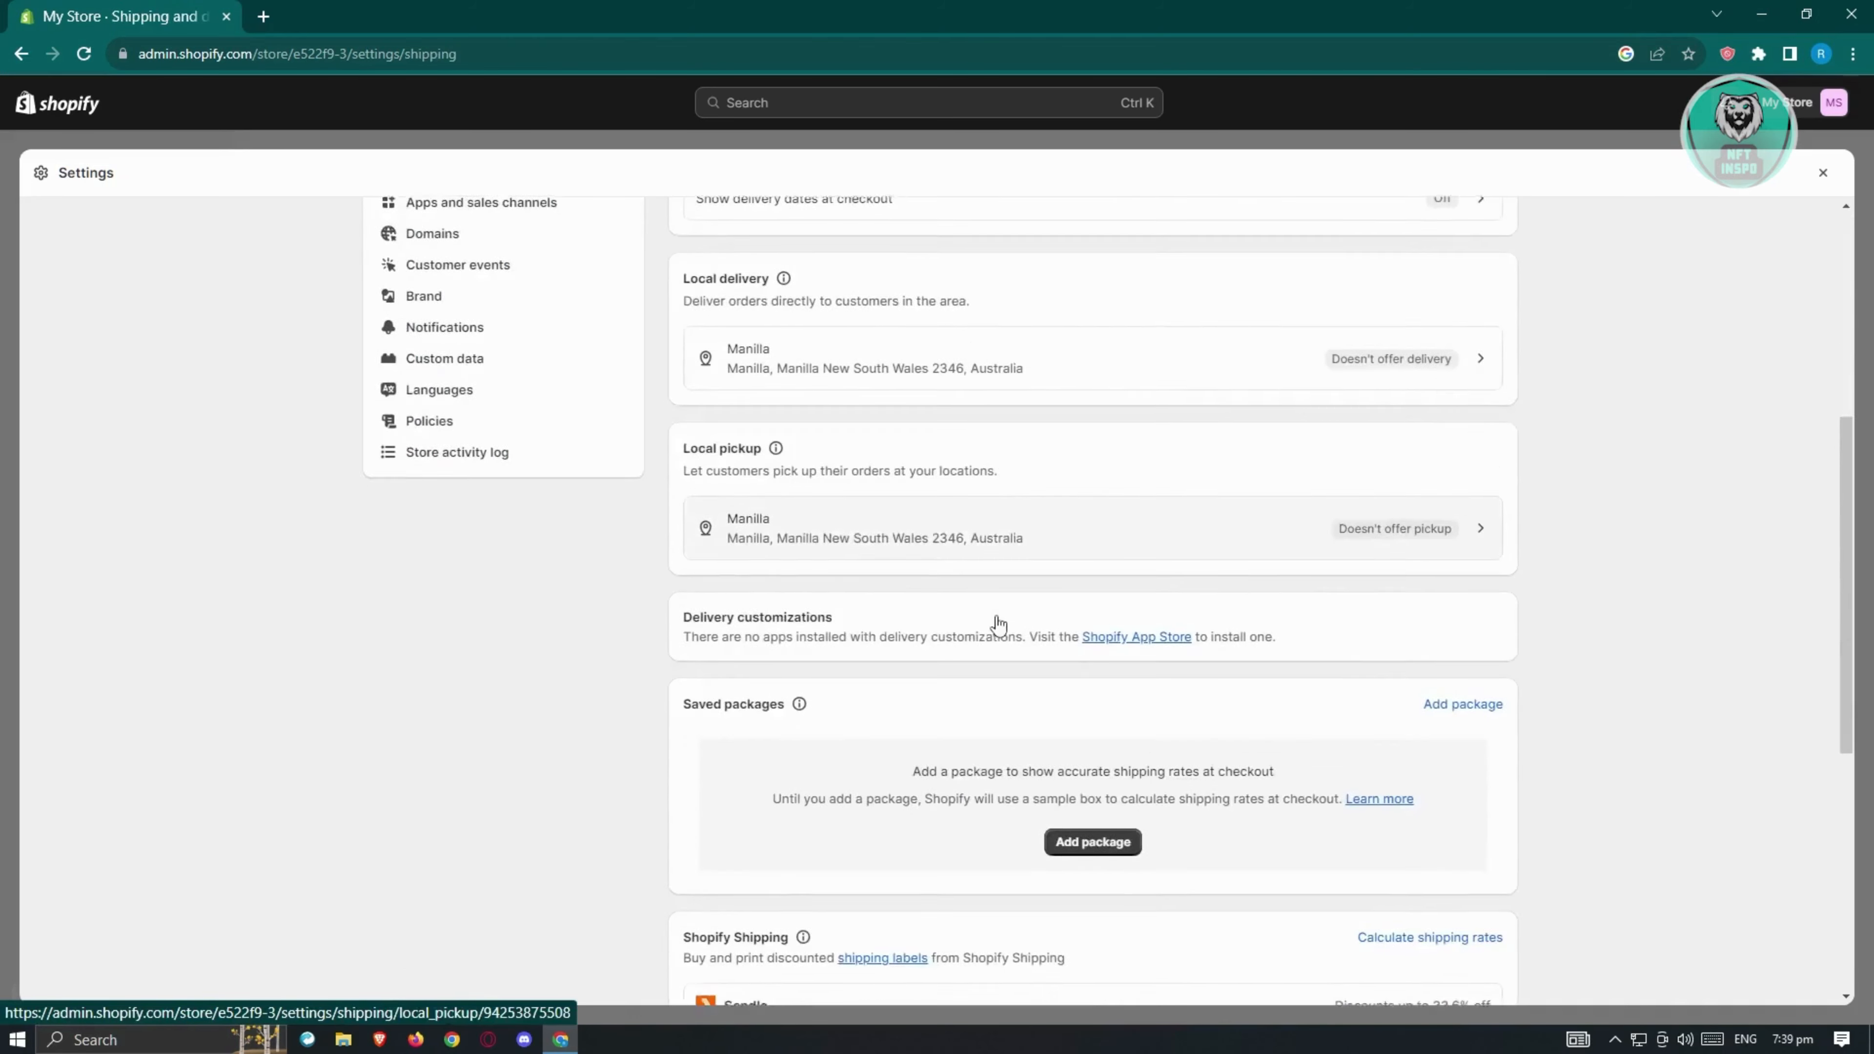
pyautogui.scroll(-5, 997, 623)
pyautogui.scroll(-2, 1069, 604)
pyautogui.scroll(4, 1069, 603)
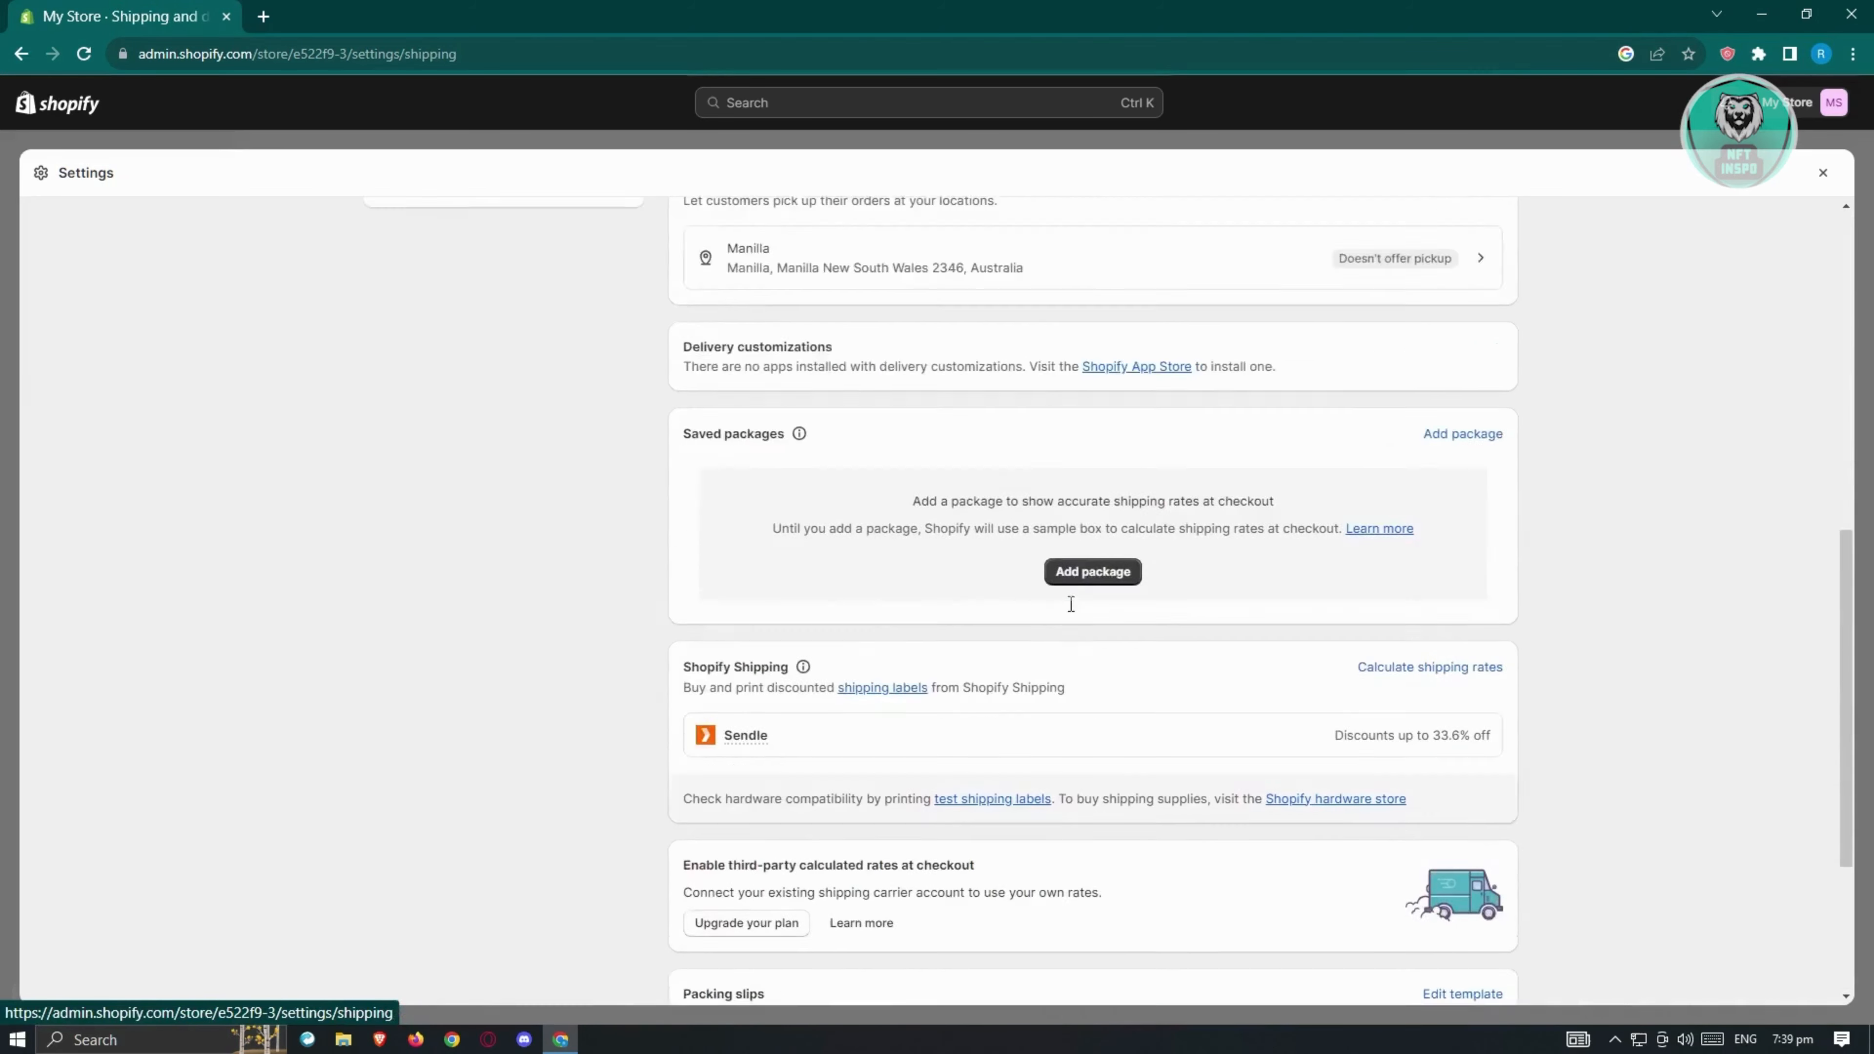
pyautogui.scroll(10, 1071, 603)
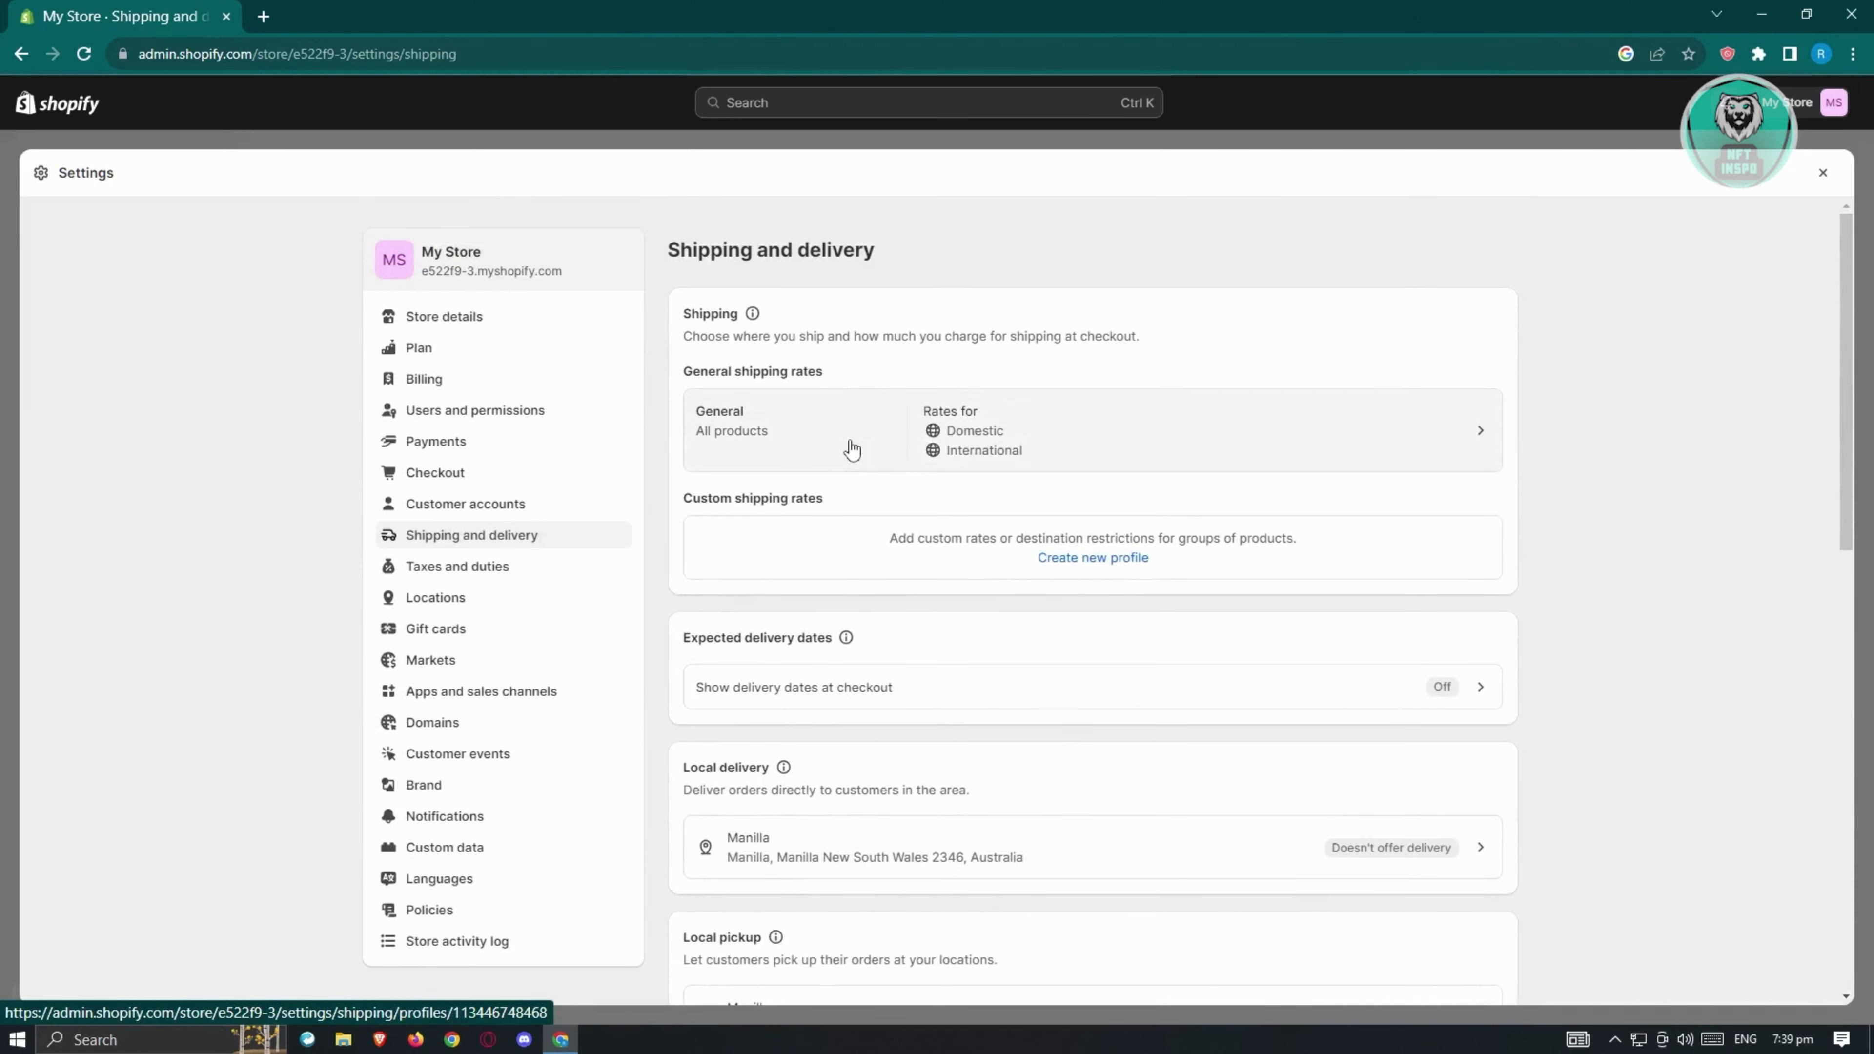
# - Open the general shipping rates profile and create a shipping zone named ASIA that covers the available Asia market country, the Philippines
pyautogui.click(1058, 432)
pyautogui.scroll(-7, 1060, 425)
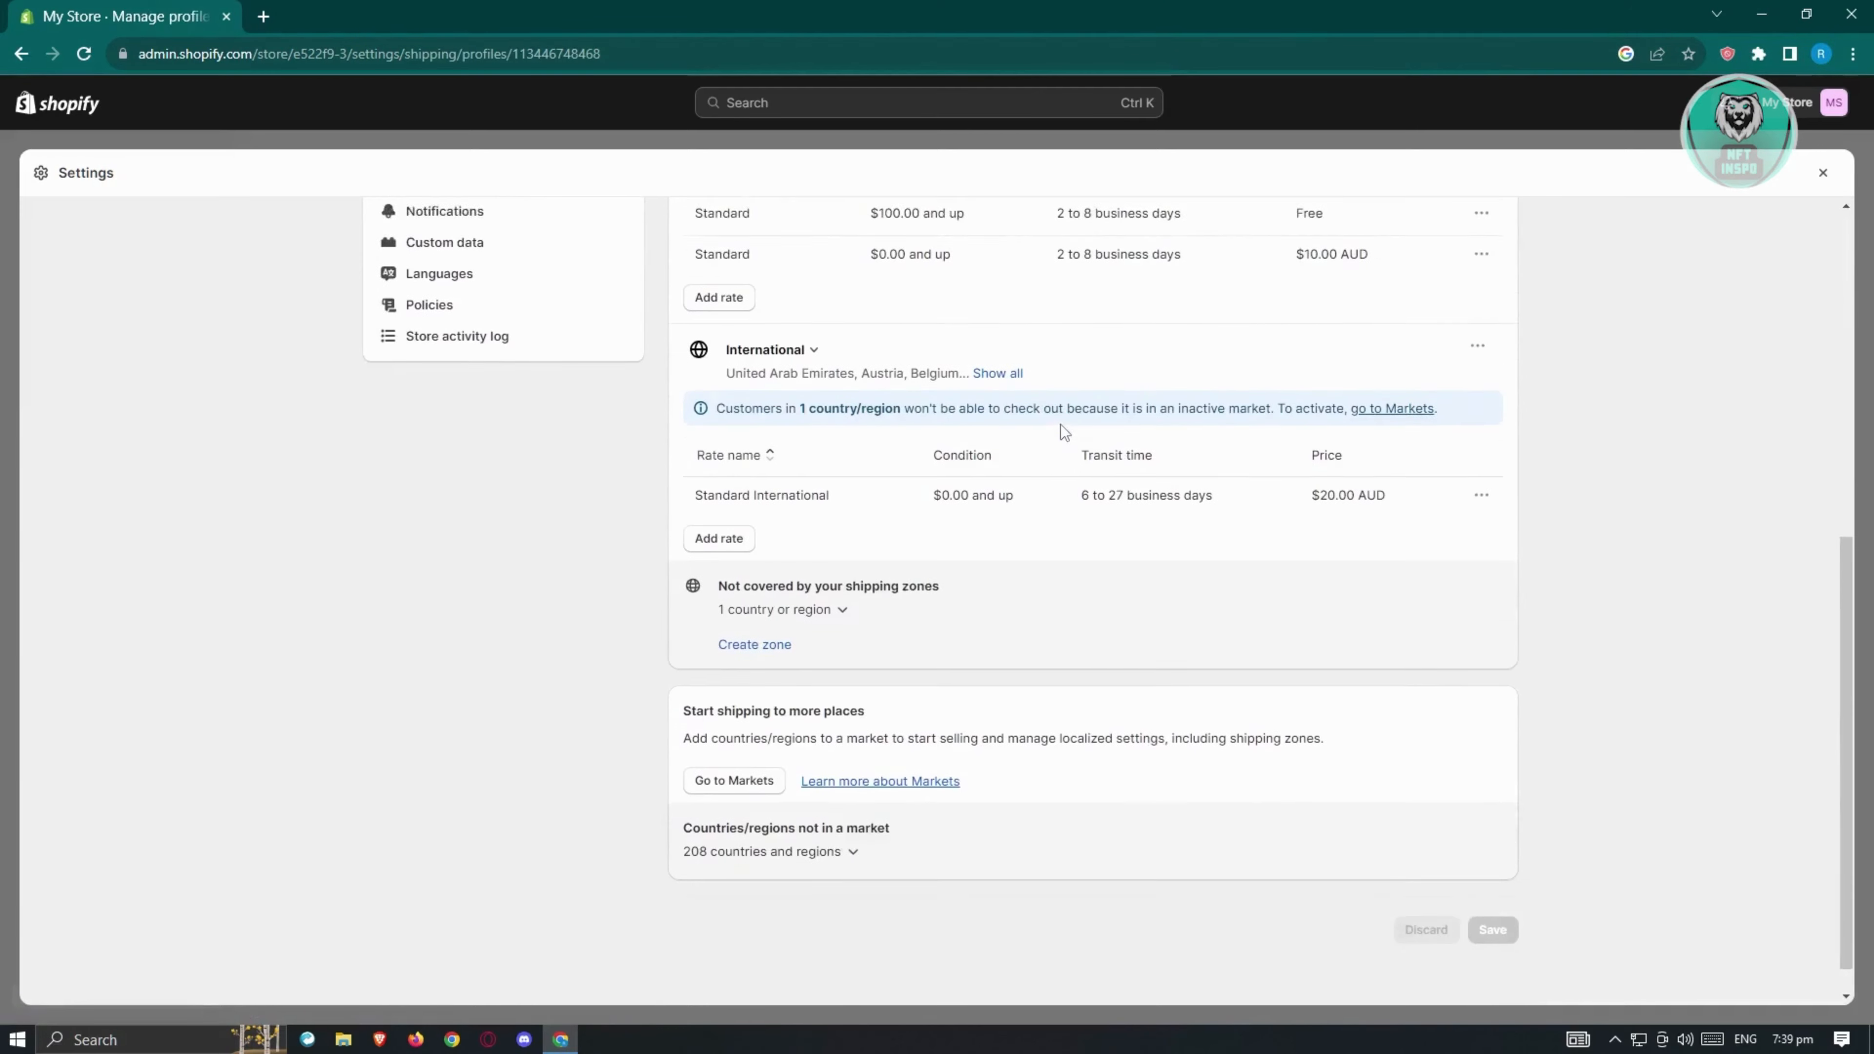
pyautogui.click(788, 612)
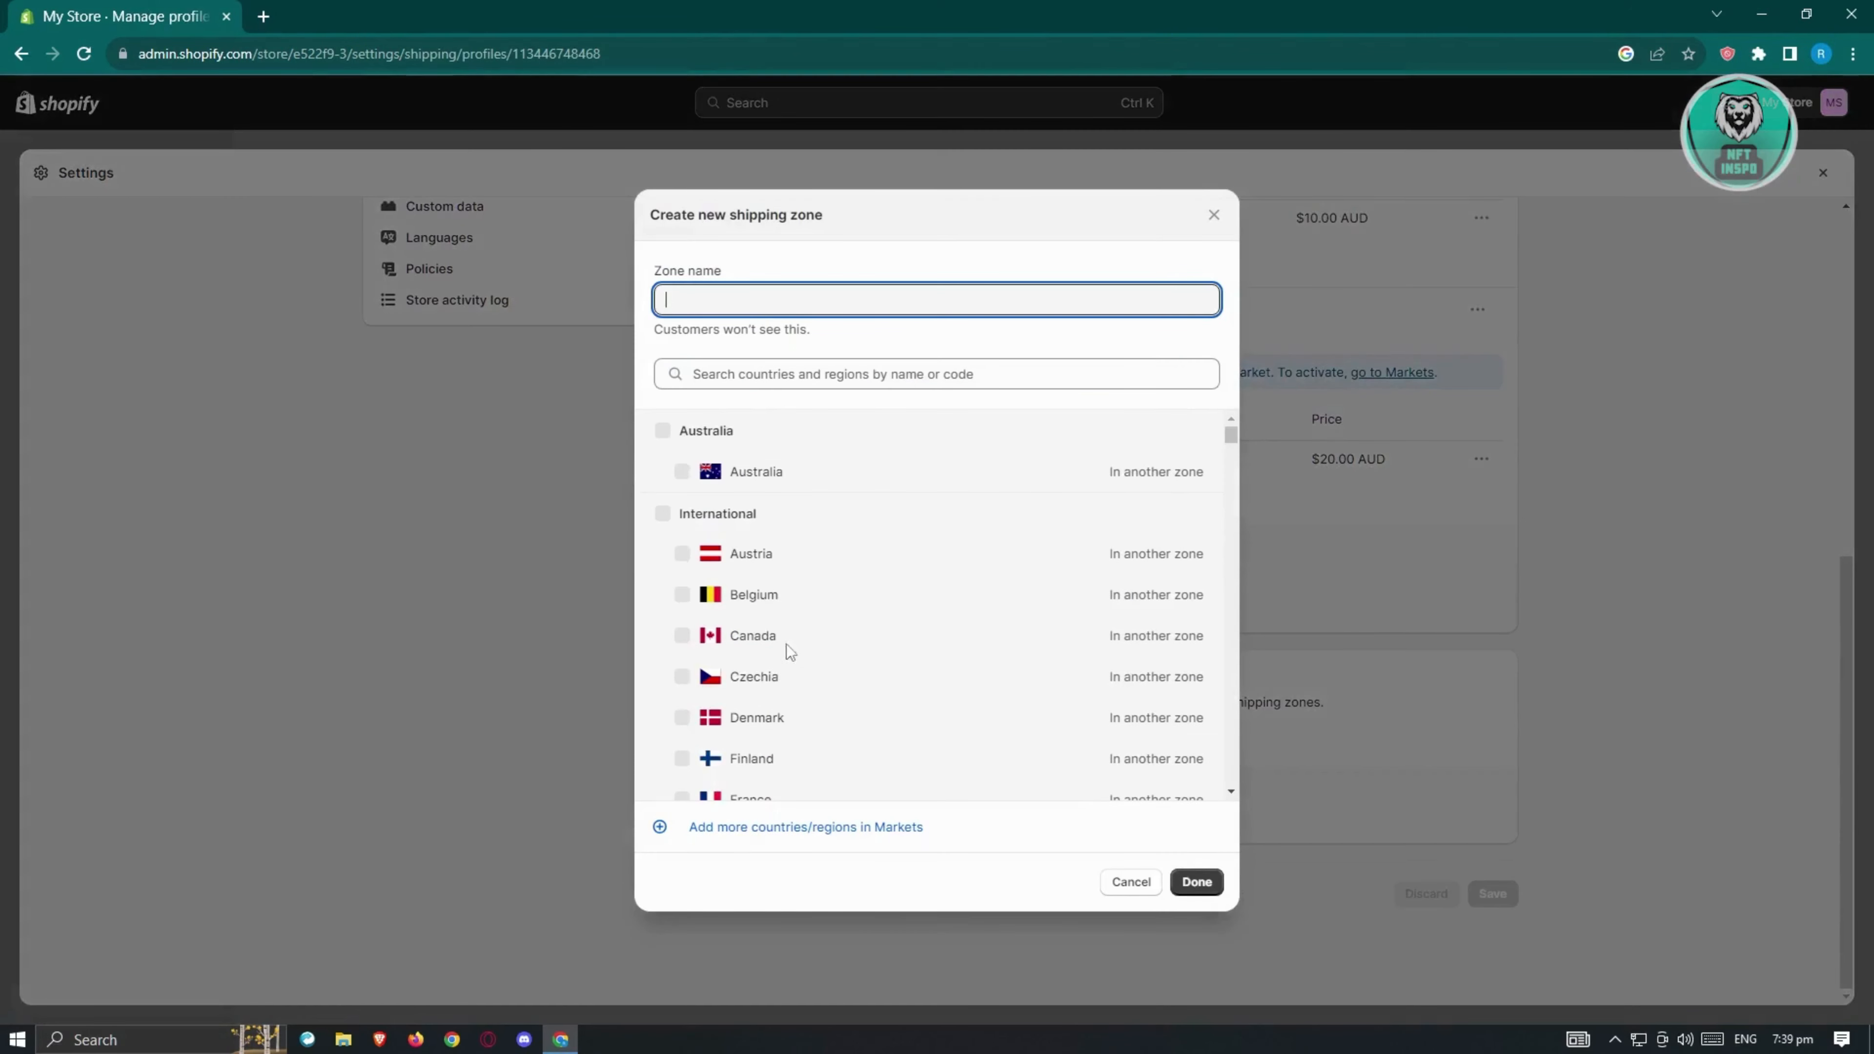
pyautogui.scroll(-10, 845, 771)
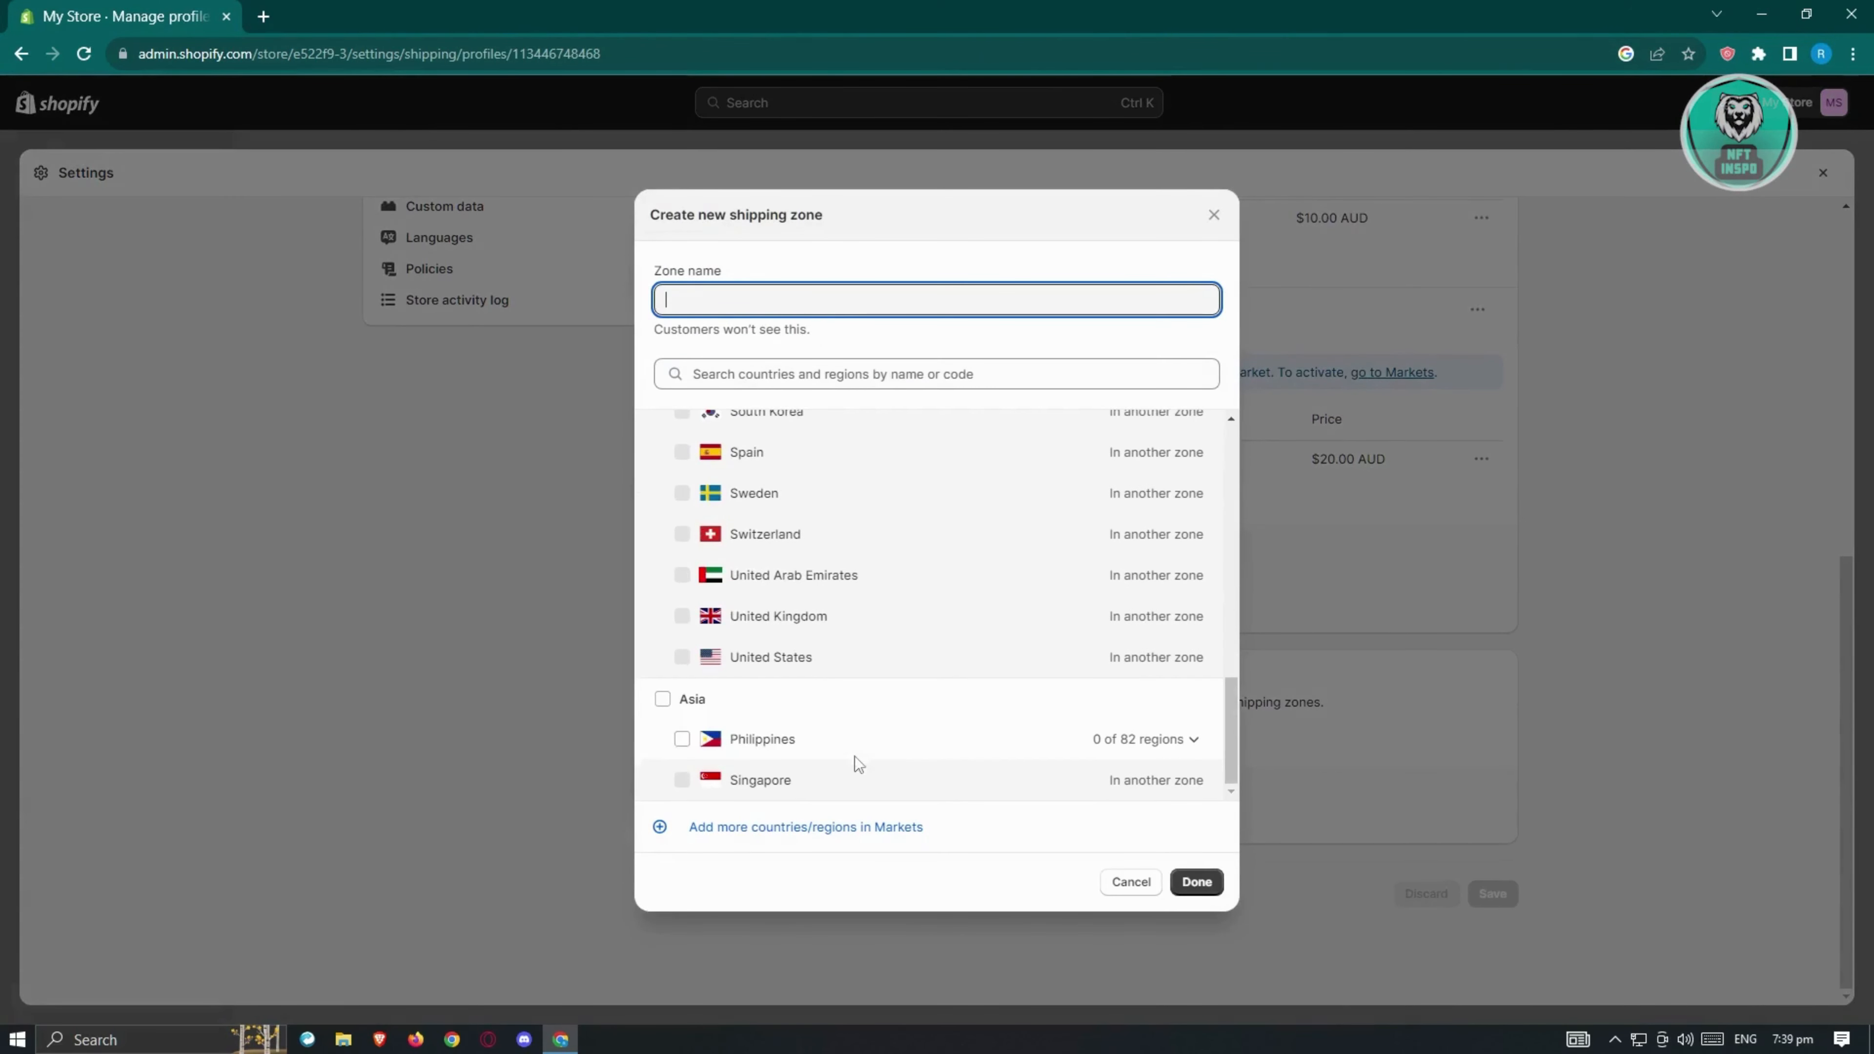
pyautogui.click(662, 699)
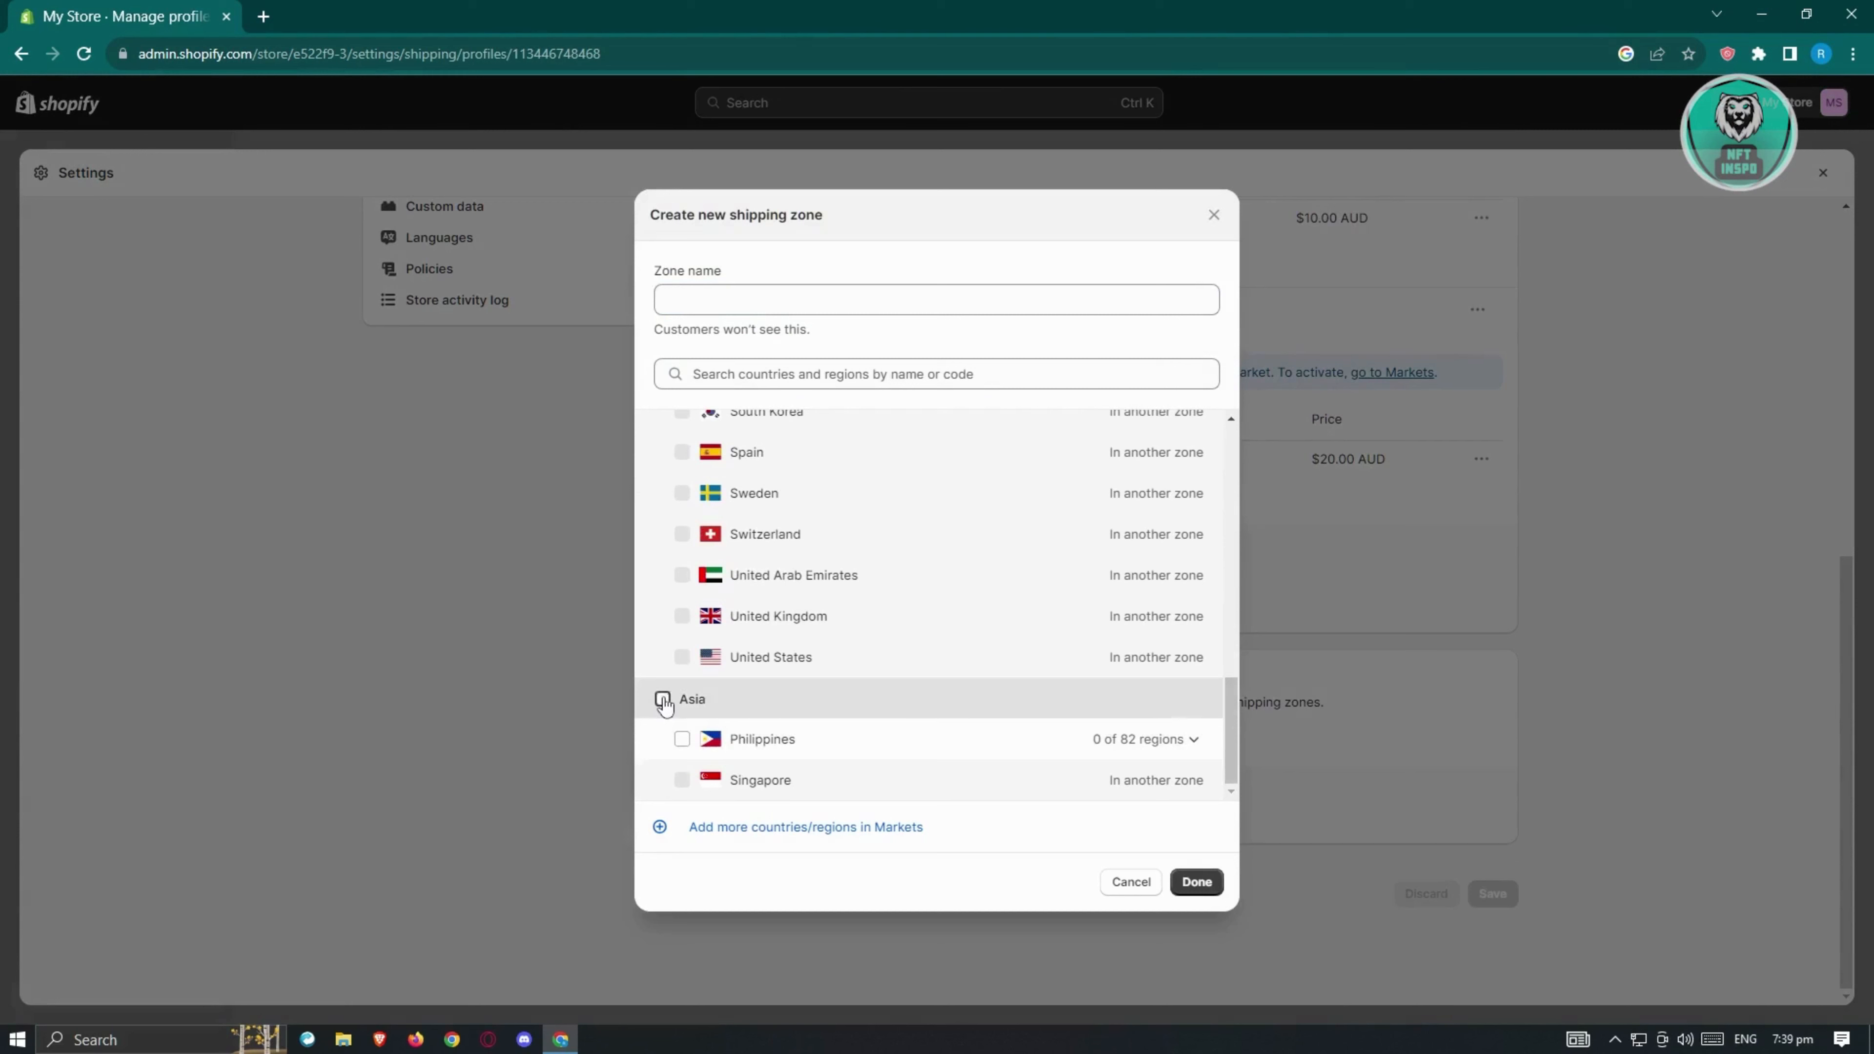
pyautogui.click(1196, 883)
pyautogui.click(804, 291)
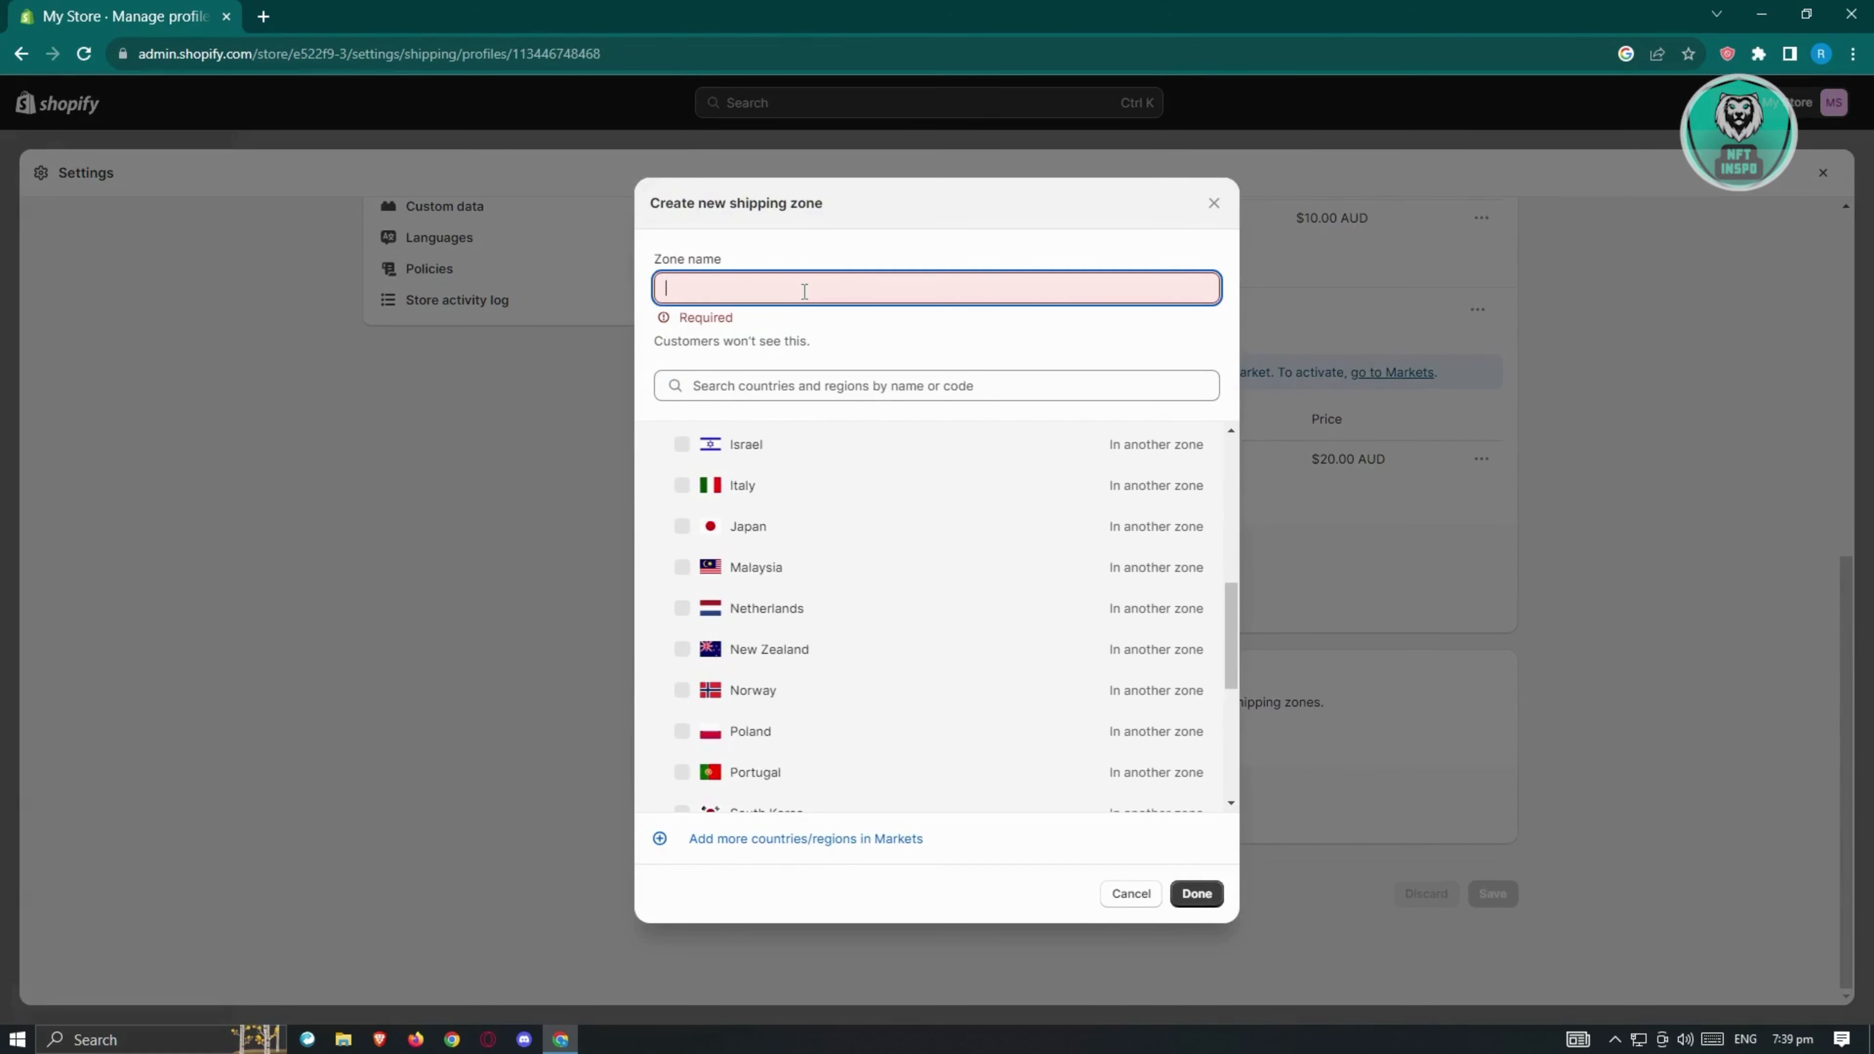
pyautogui.write('ASIA')
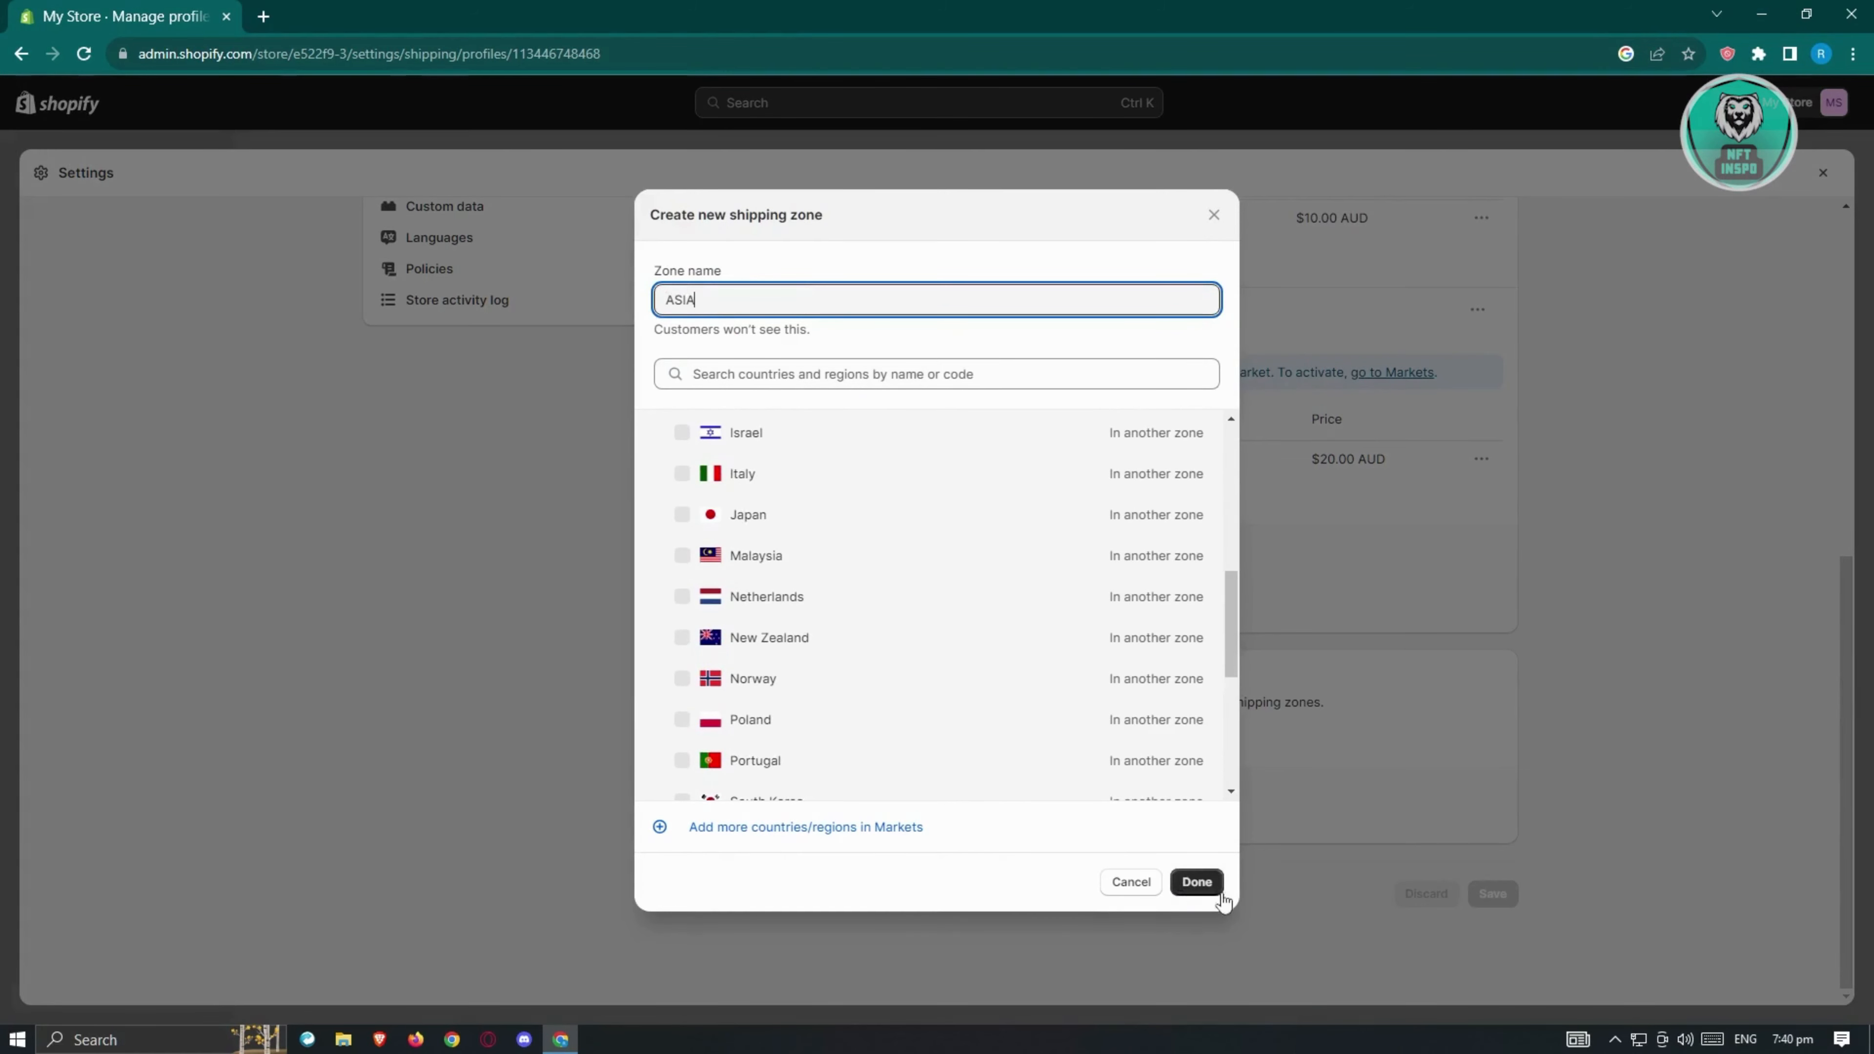
pyautogui.click(1196, 881)
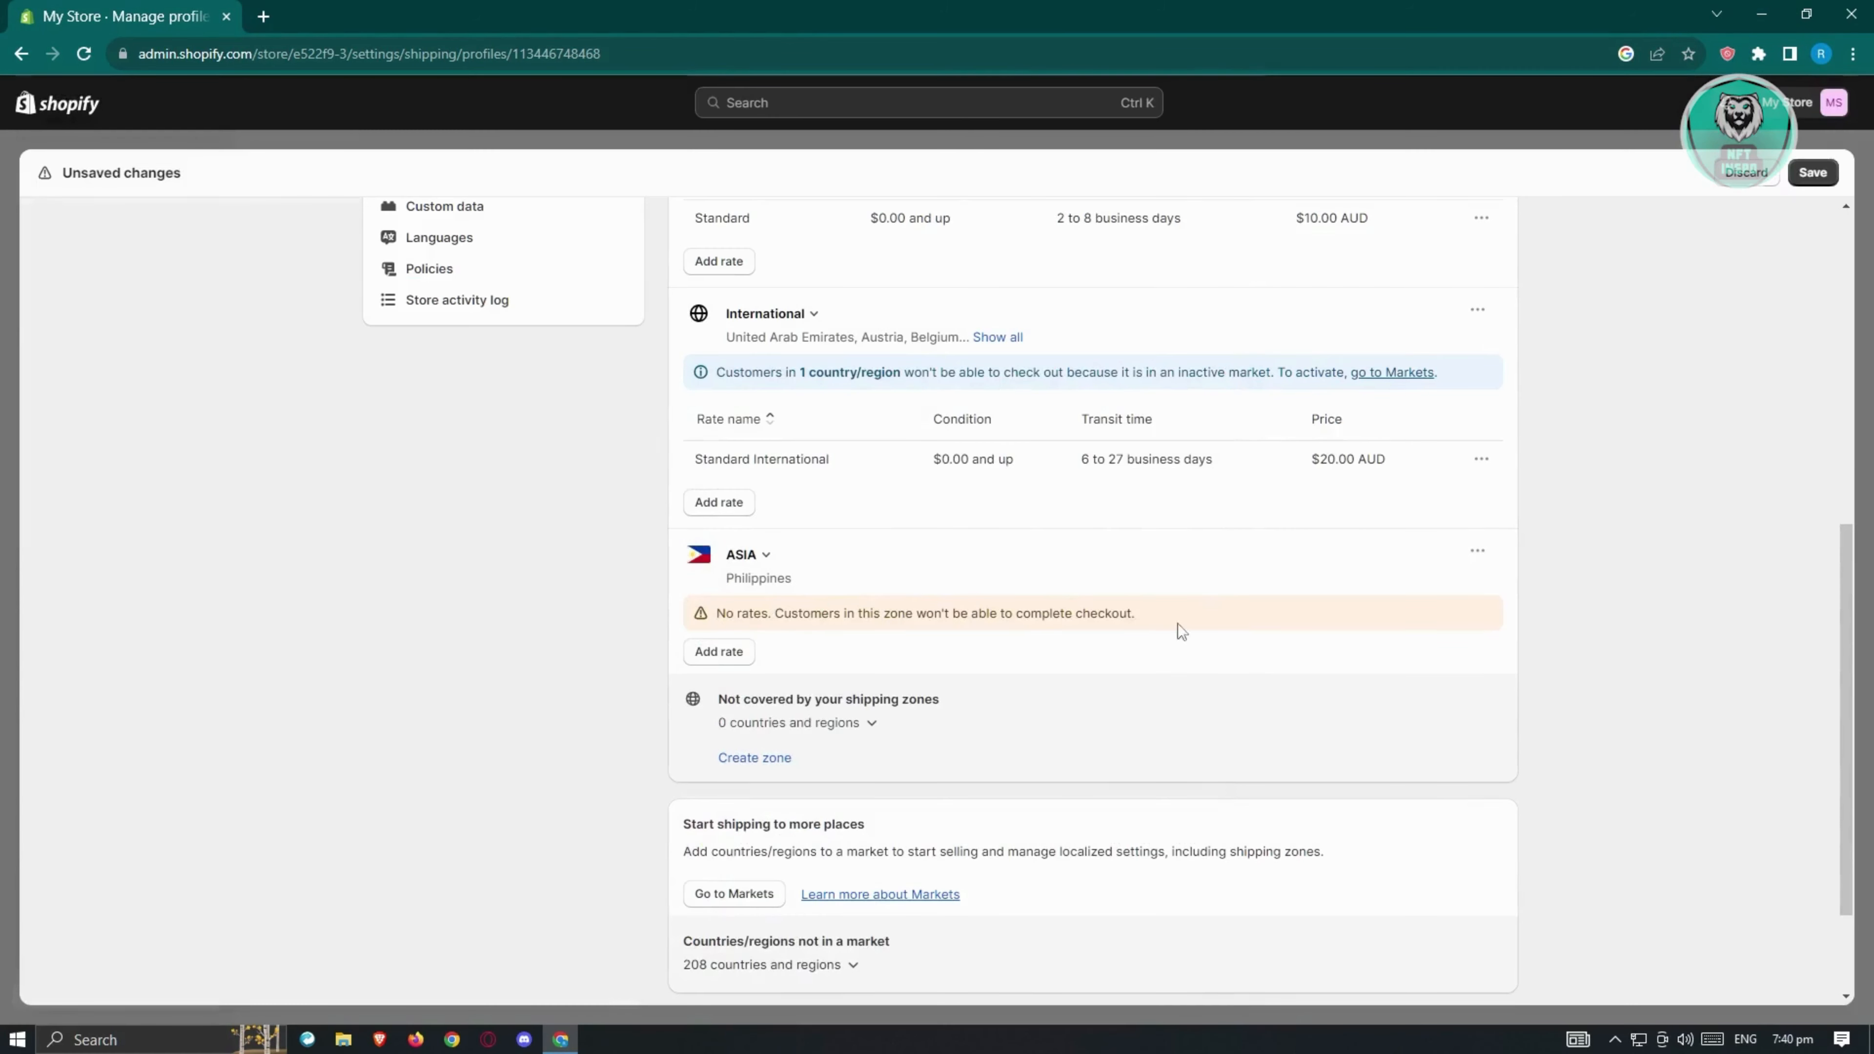
# - Add a Standard International rate of 100 PHP to the ASIA zone, with conditional pricing based on item weight and no maximum
pyautogui.click(718, 635)
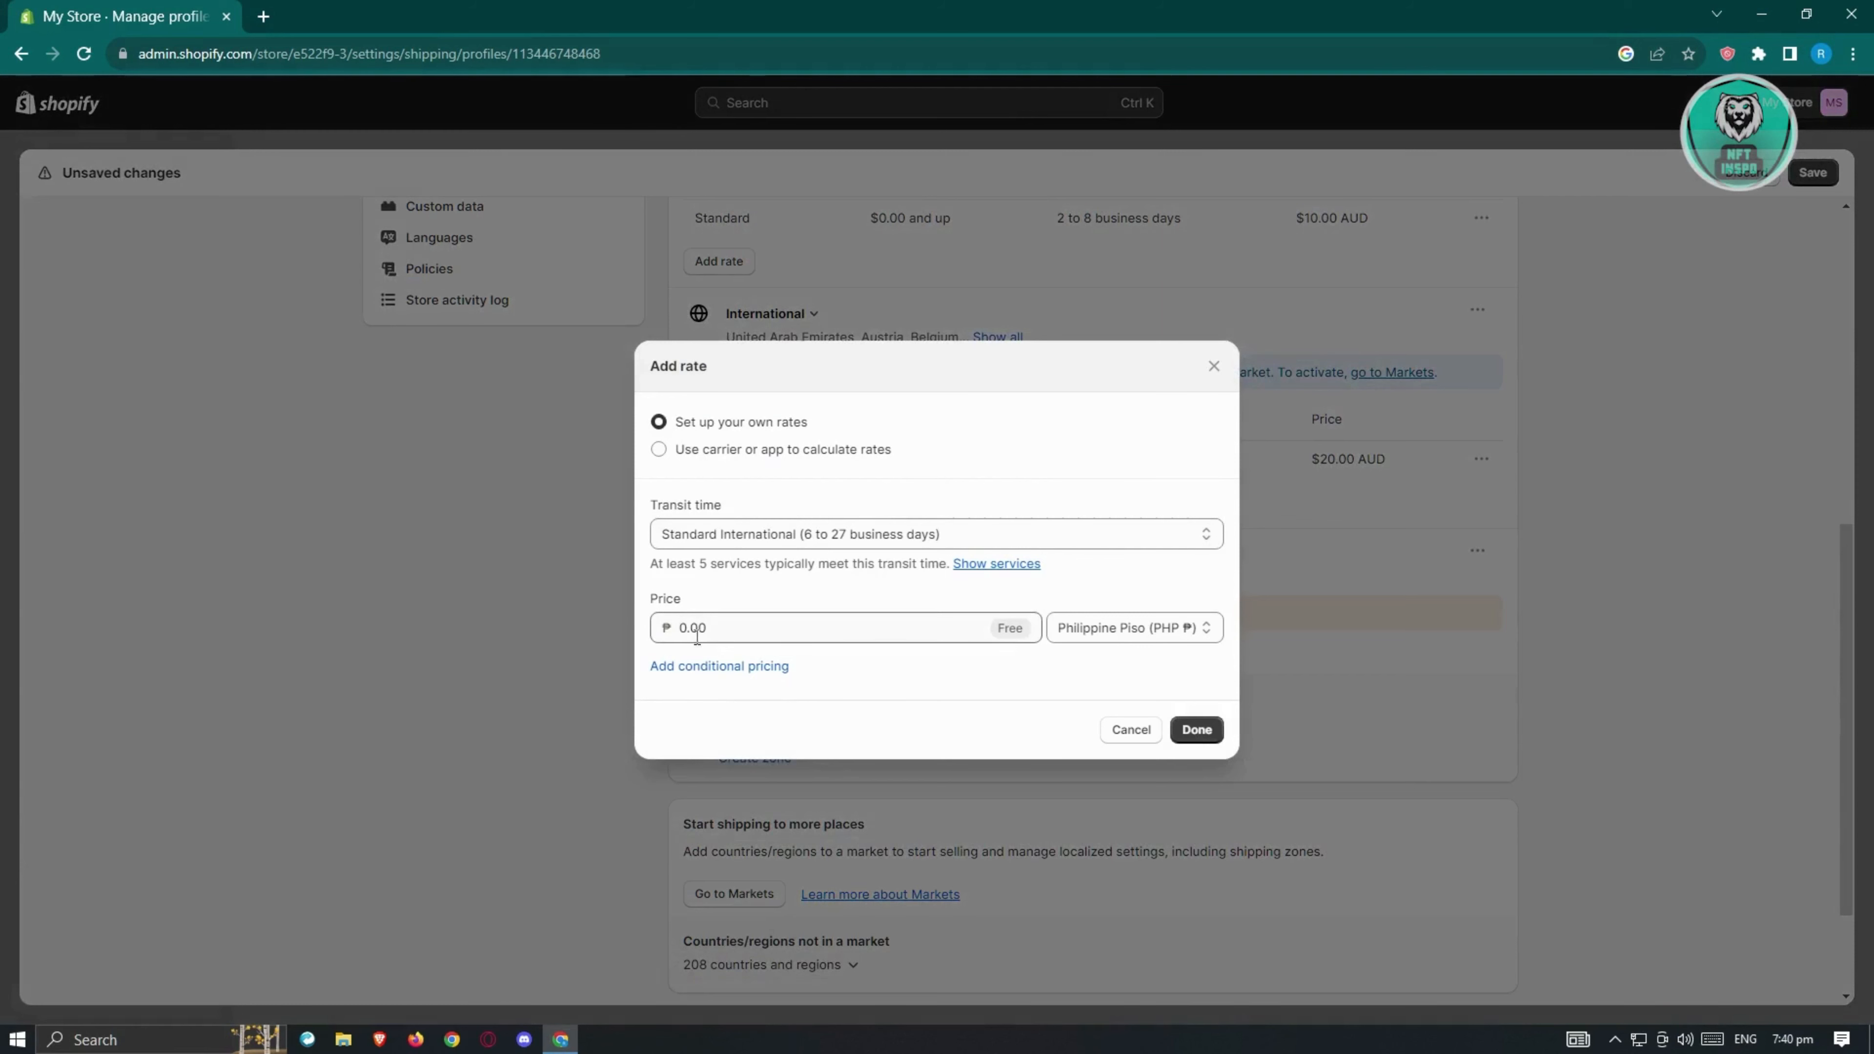
pyautogui.click(688, 629)
pyautogui.write('100')
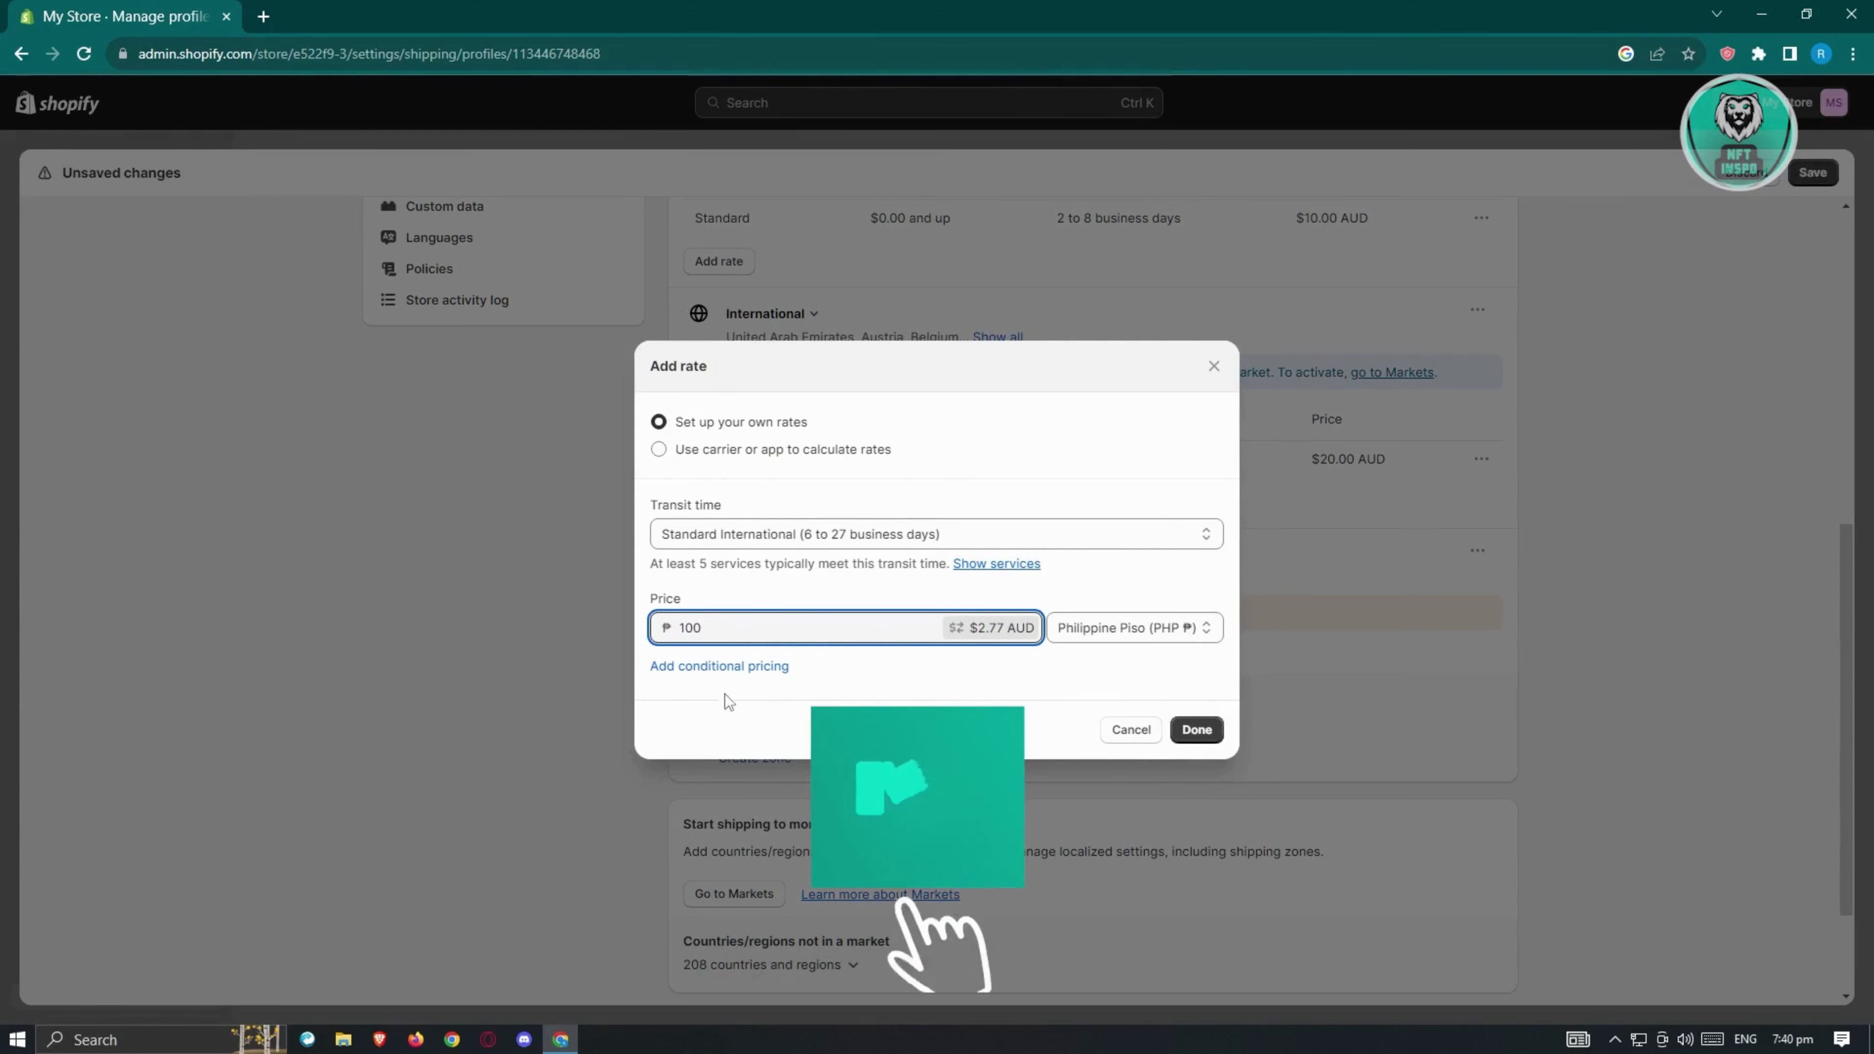
pyautogui.click(720, 665)
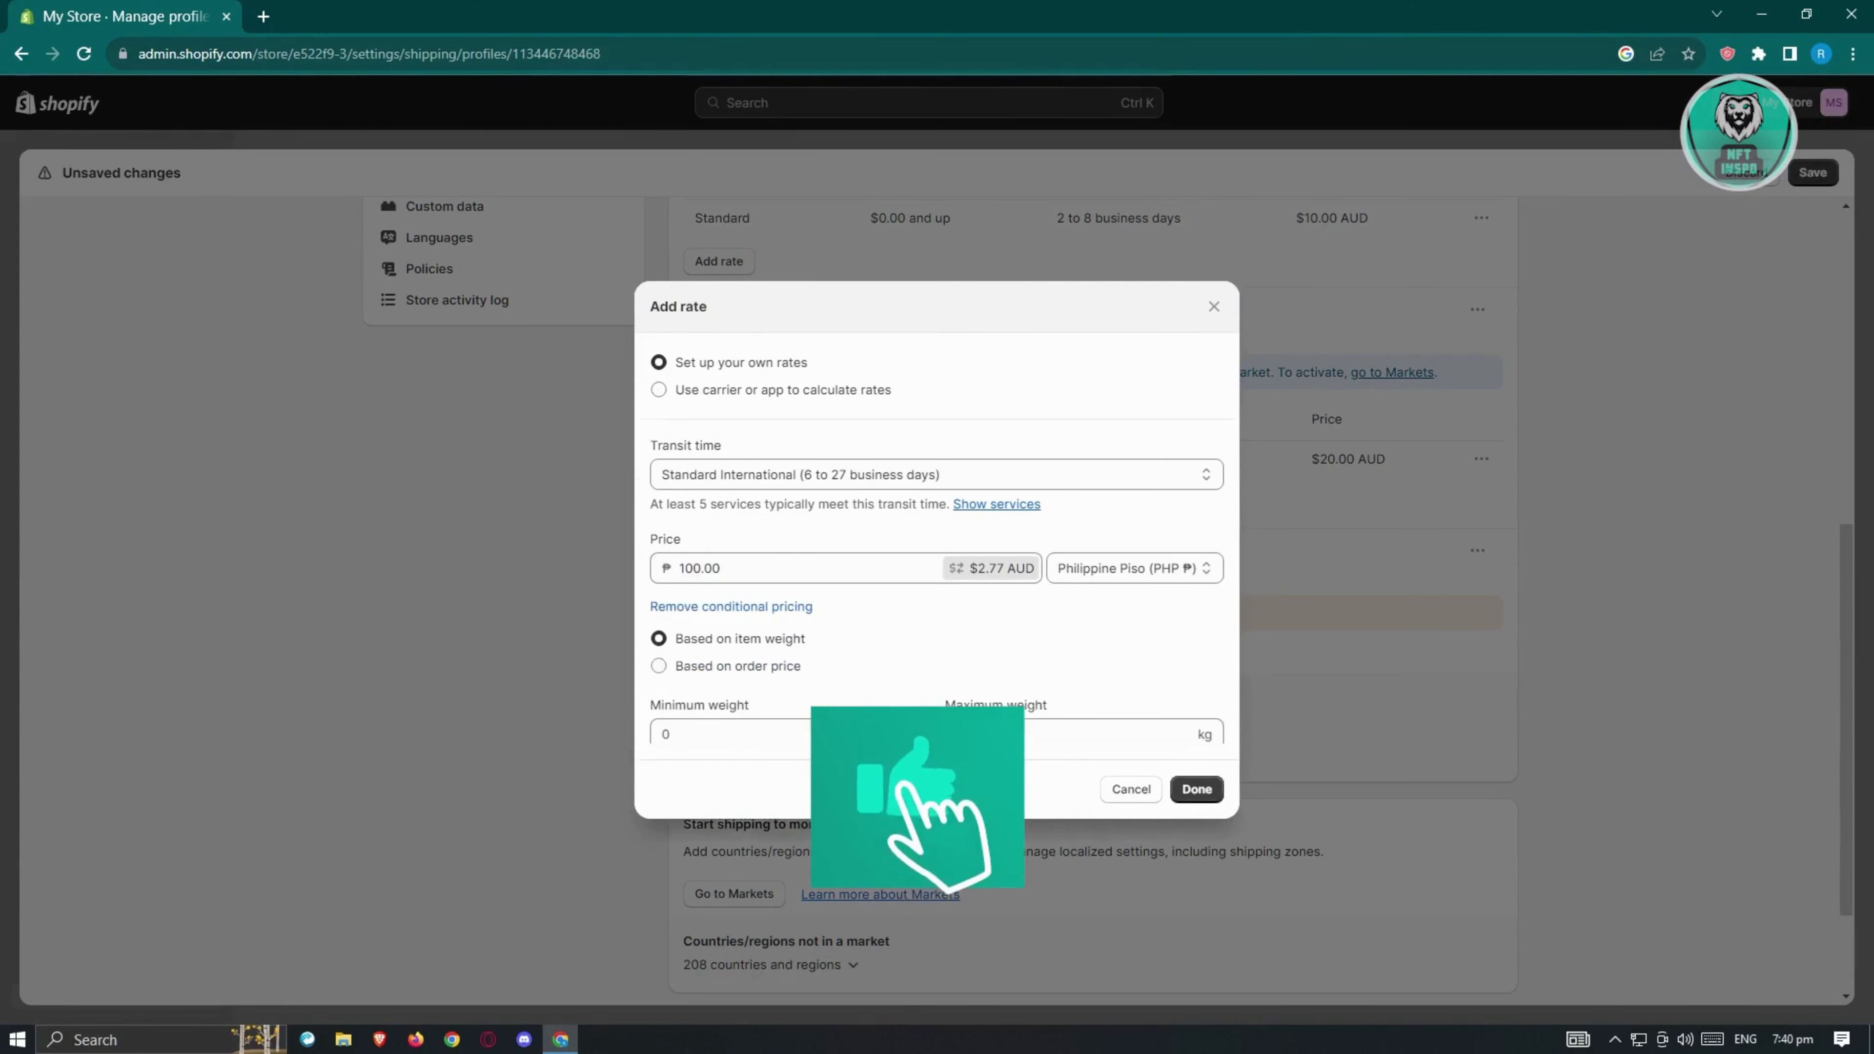
pyautogui.click(1196, 791)
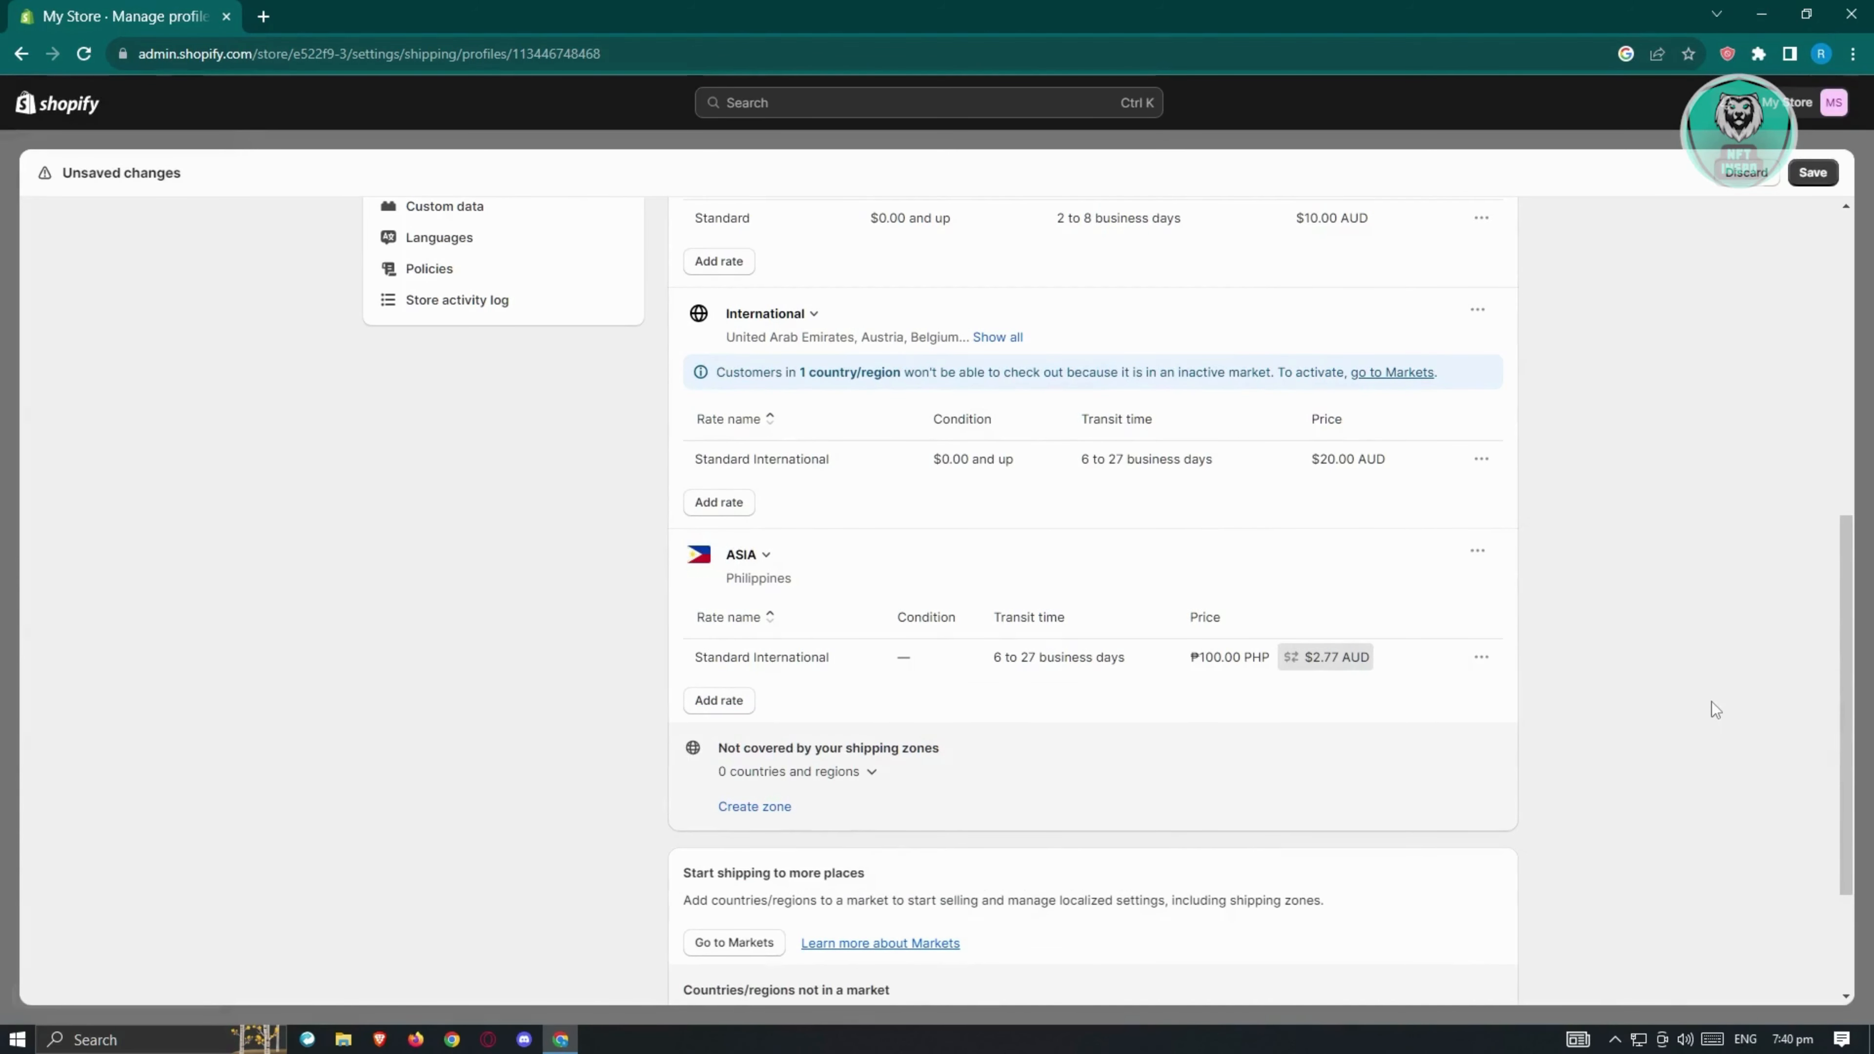
# - Stay on the general shipping profile and save its new zone and rate
pyautogui.scroll(5, 1711, 708)
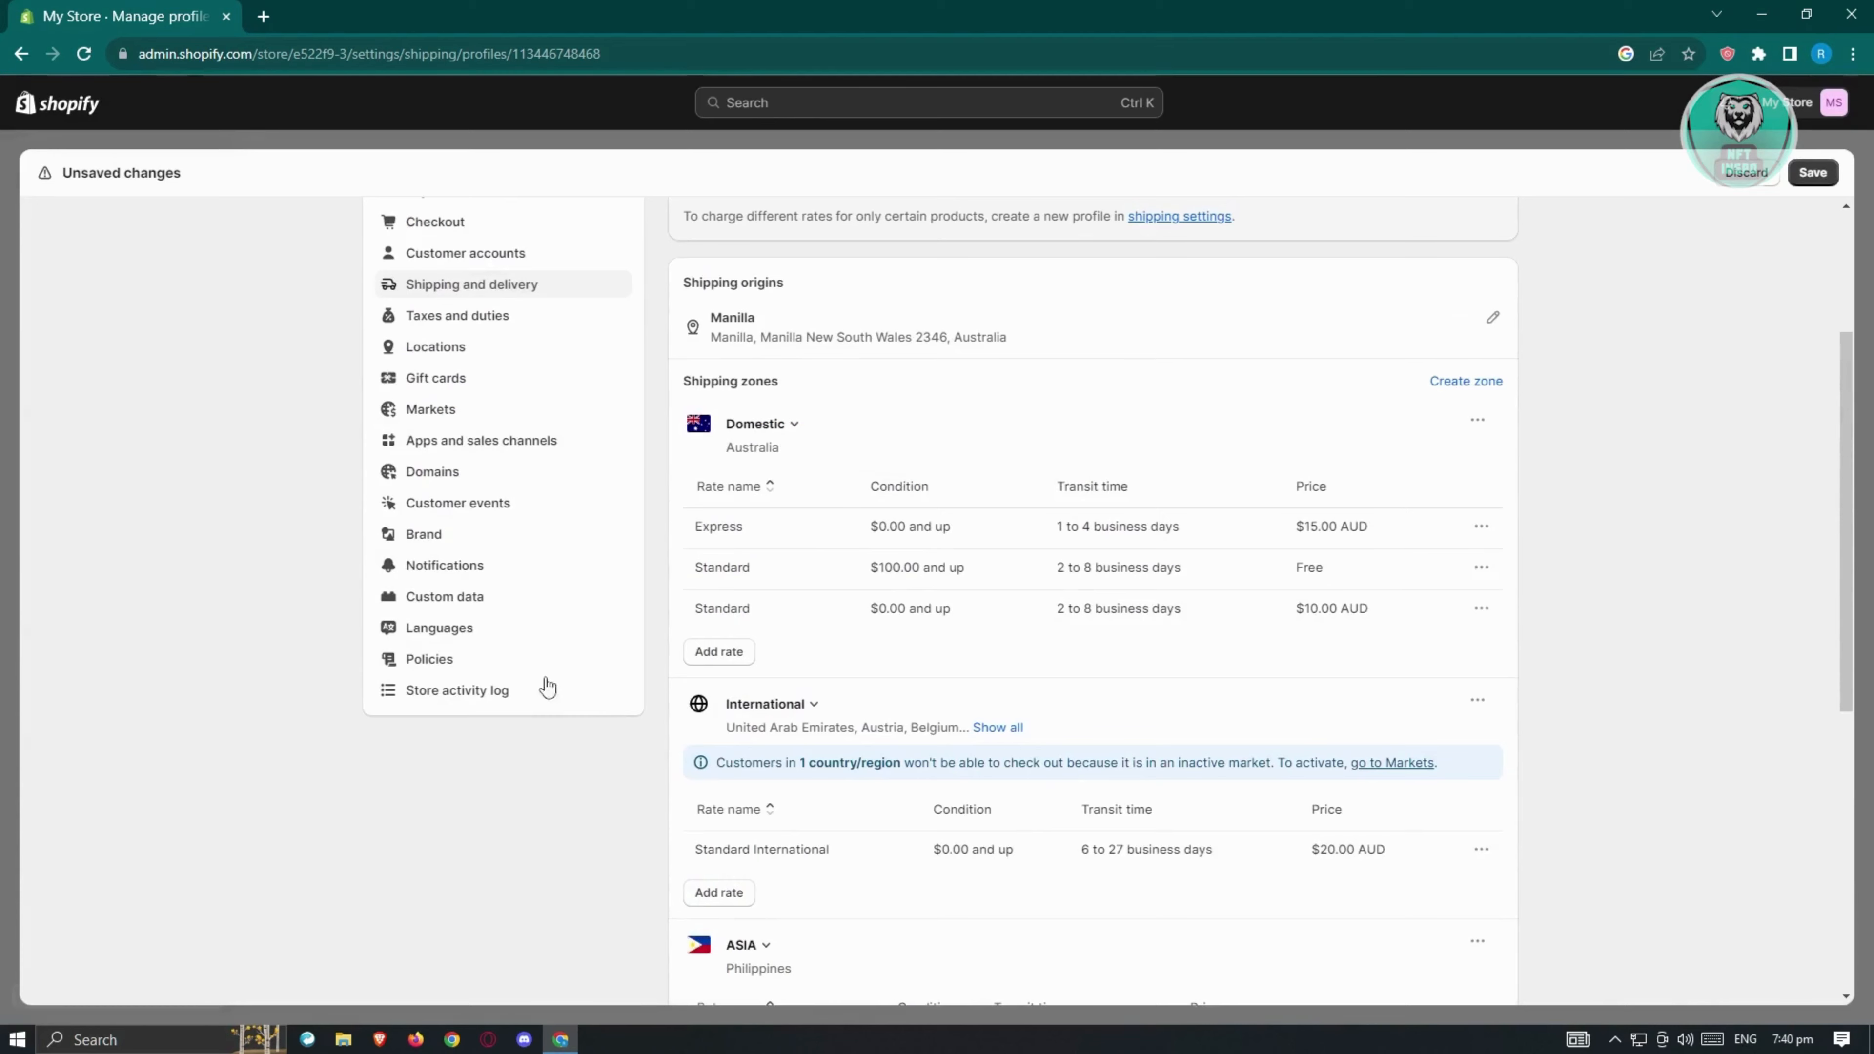
pyautogui.click(425, 411)
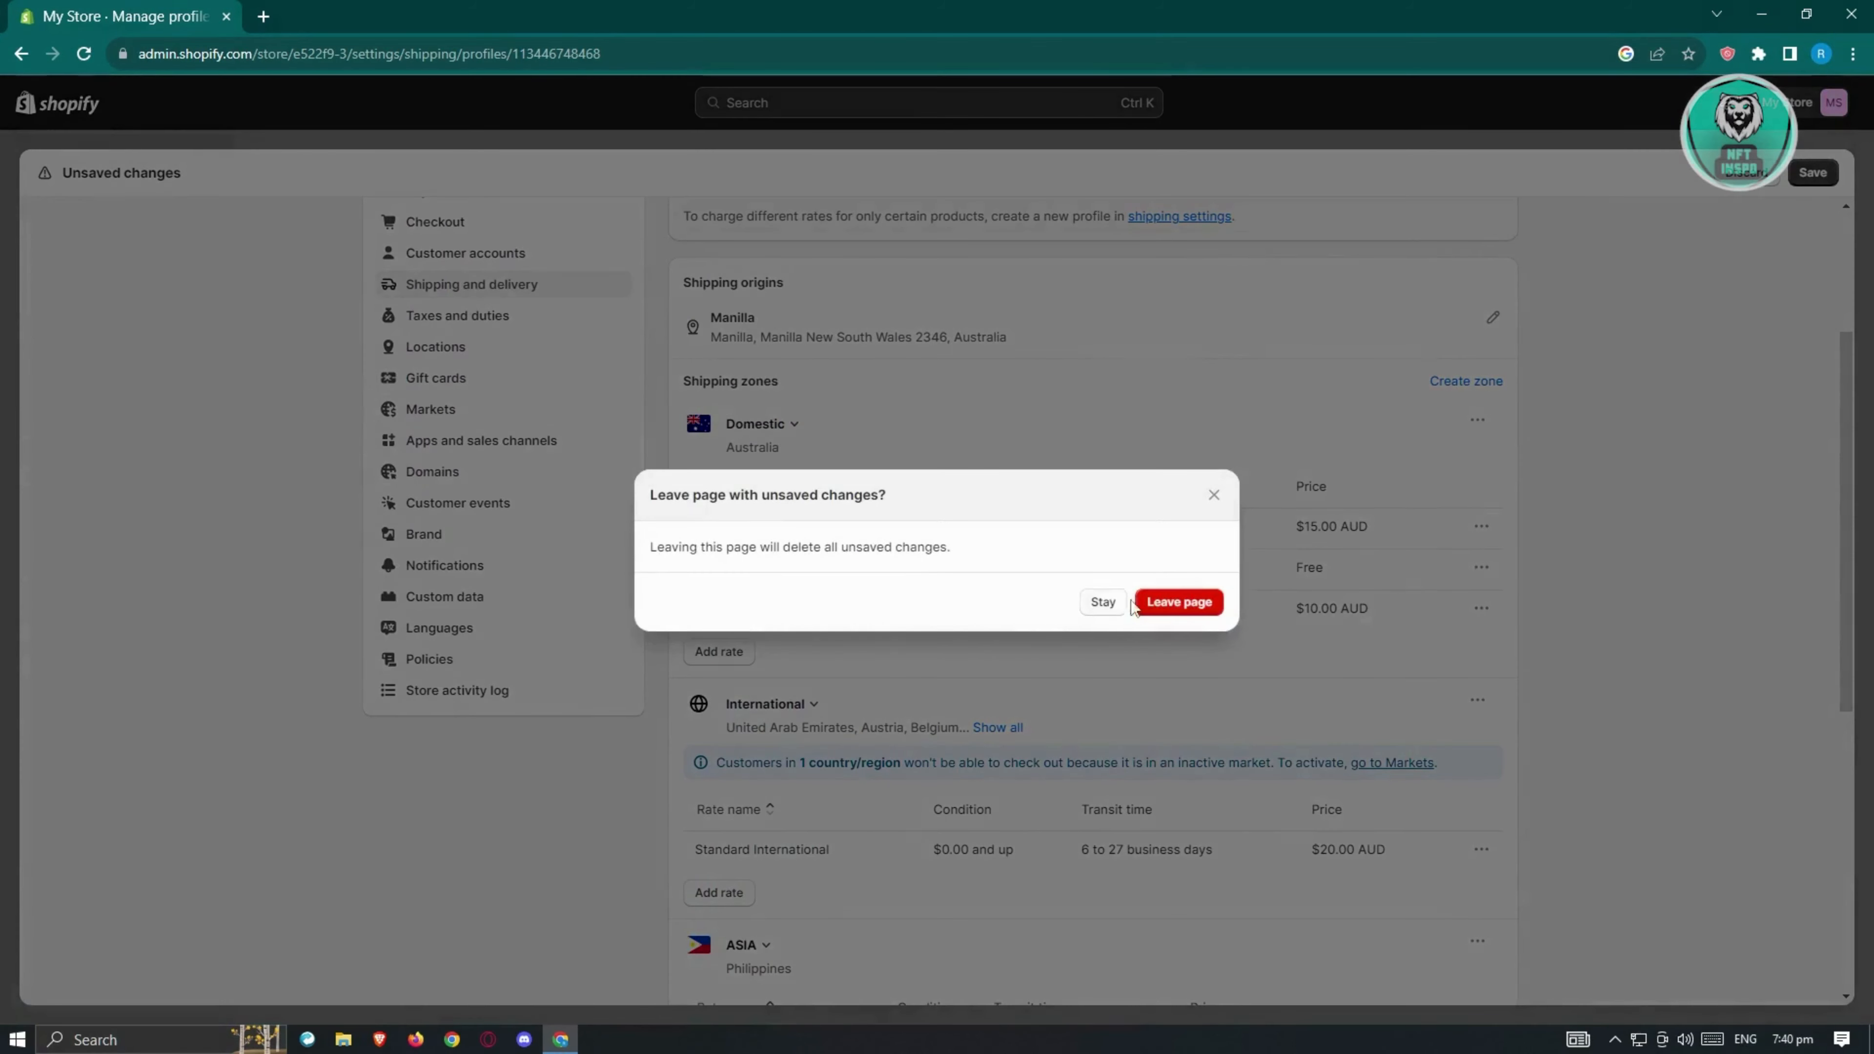
pyautogui.click(1694, 263)
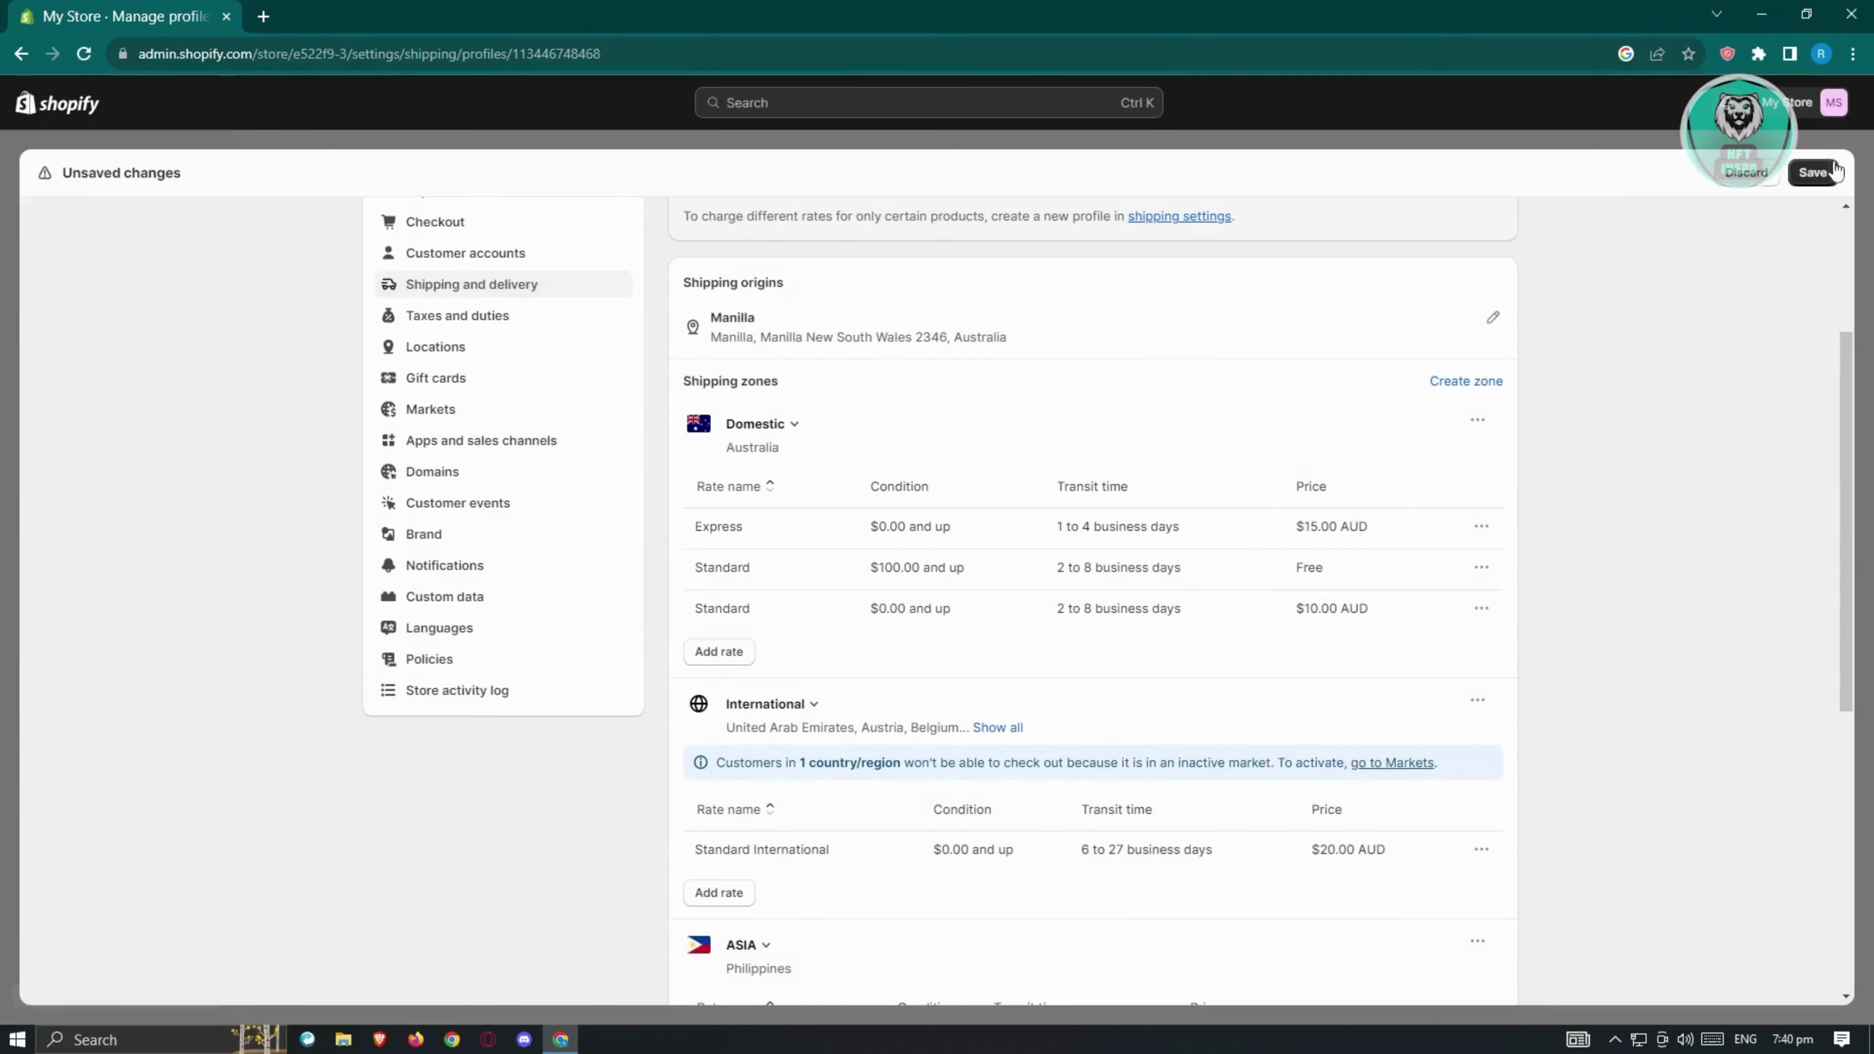
pyautogui.click(1813, 172)
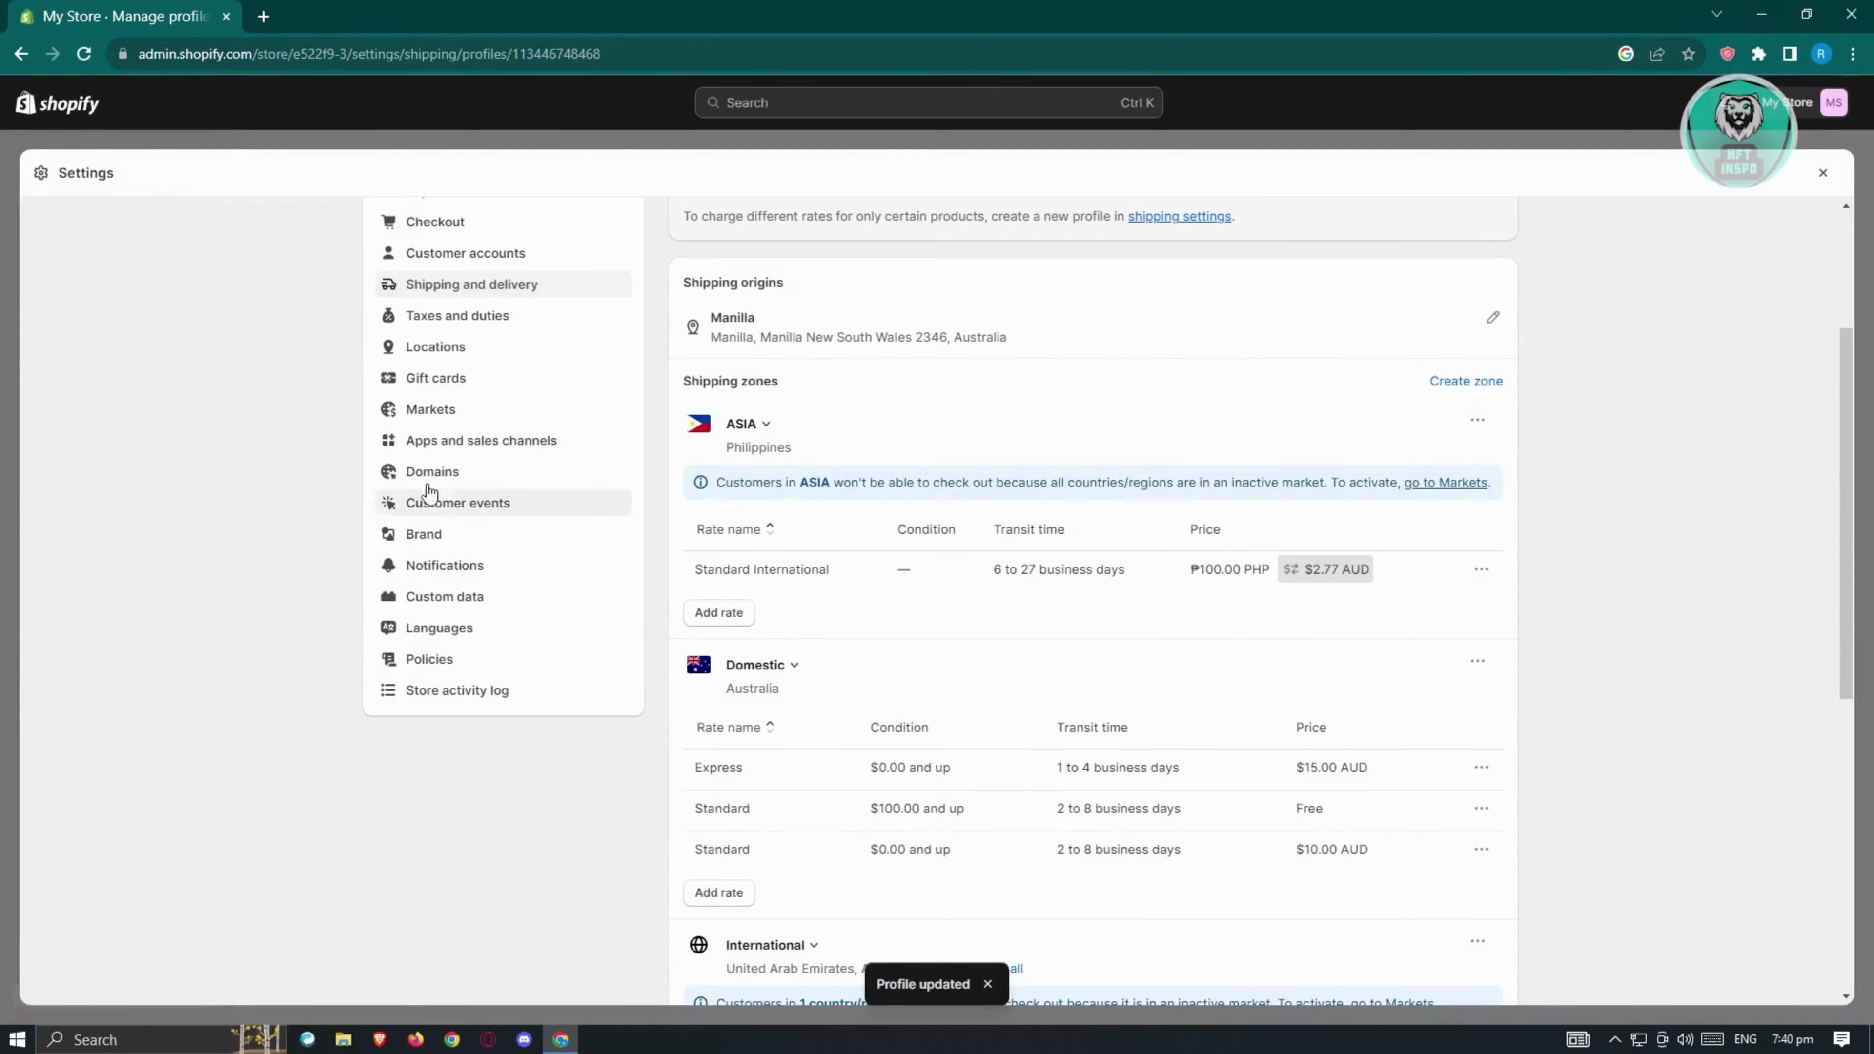
# - Open the Asia market in the Markets settings, set its status to Active and save the change
pyautogui.click(424, 410)
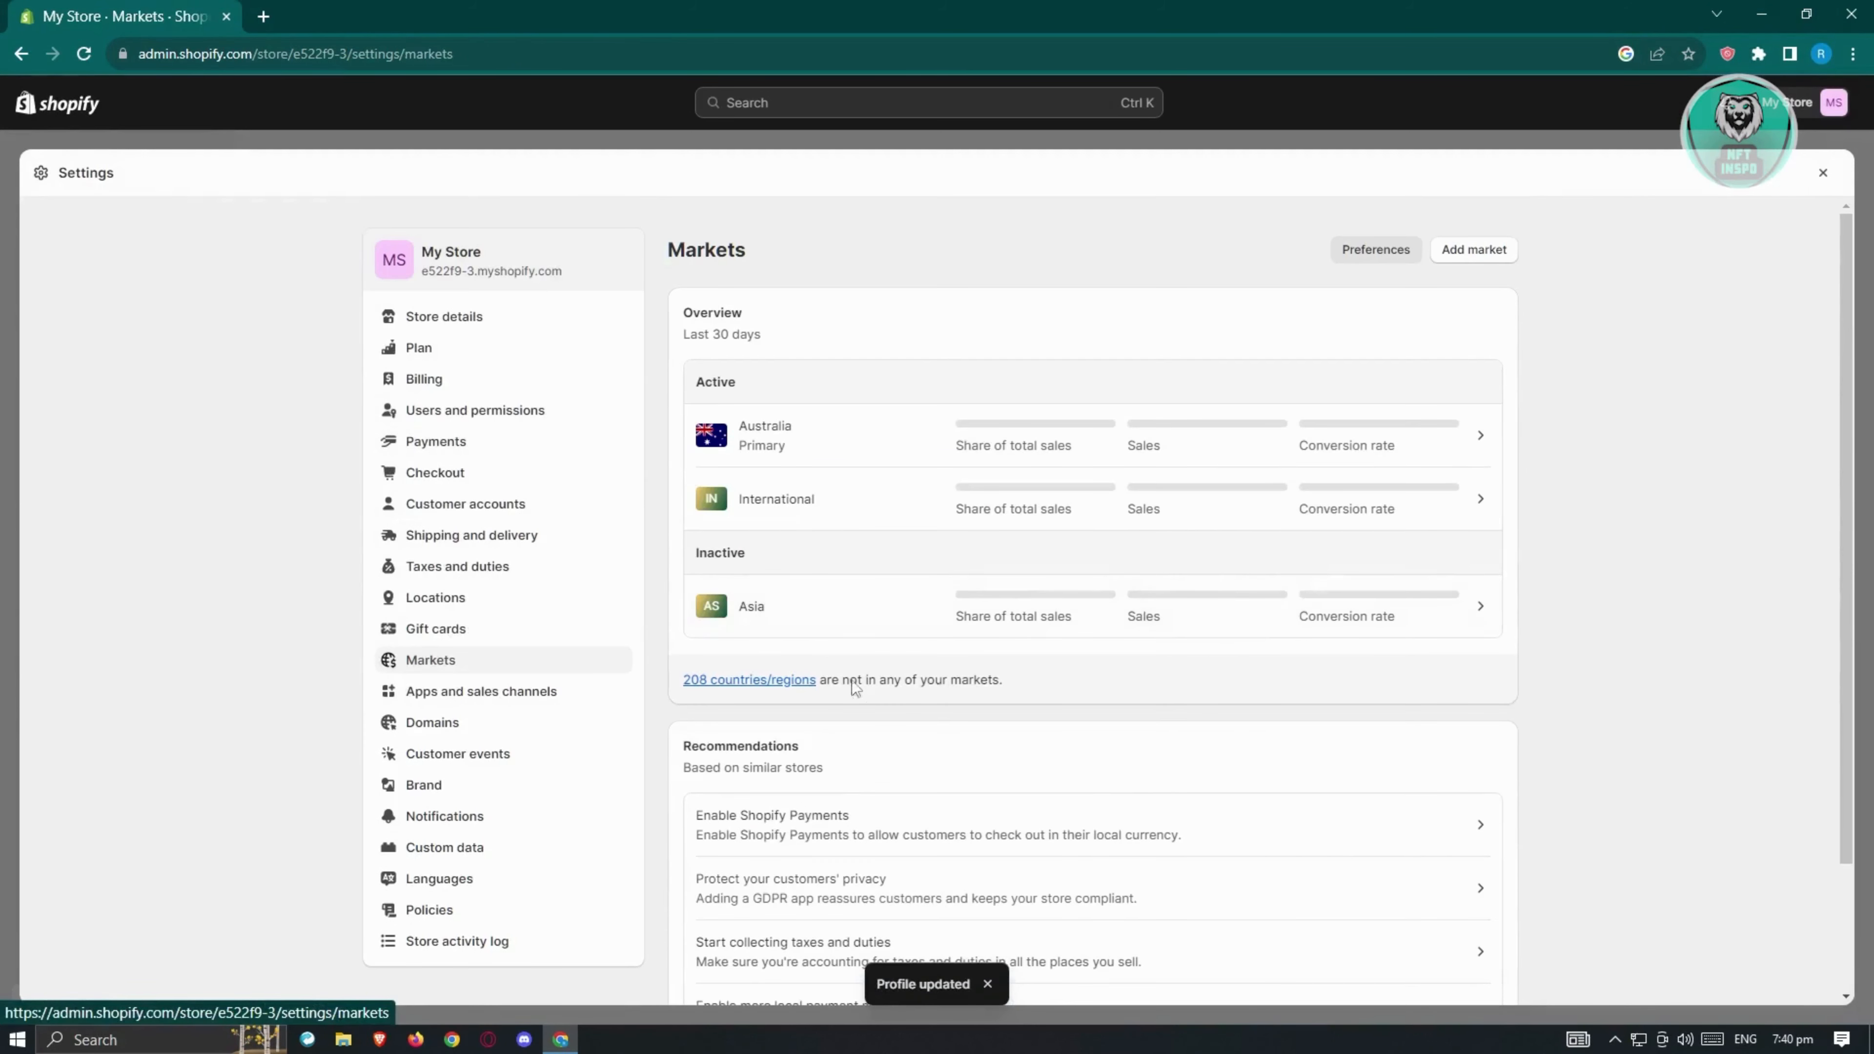
pyautogui.click(804, 613)
pyautogui.click(1472, 250)
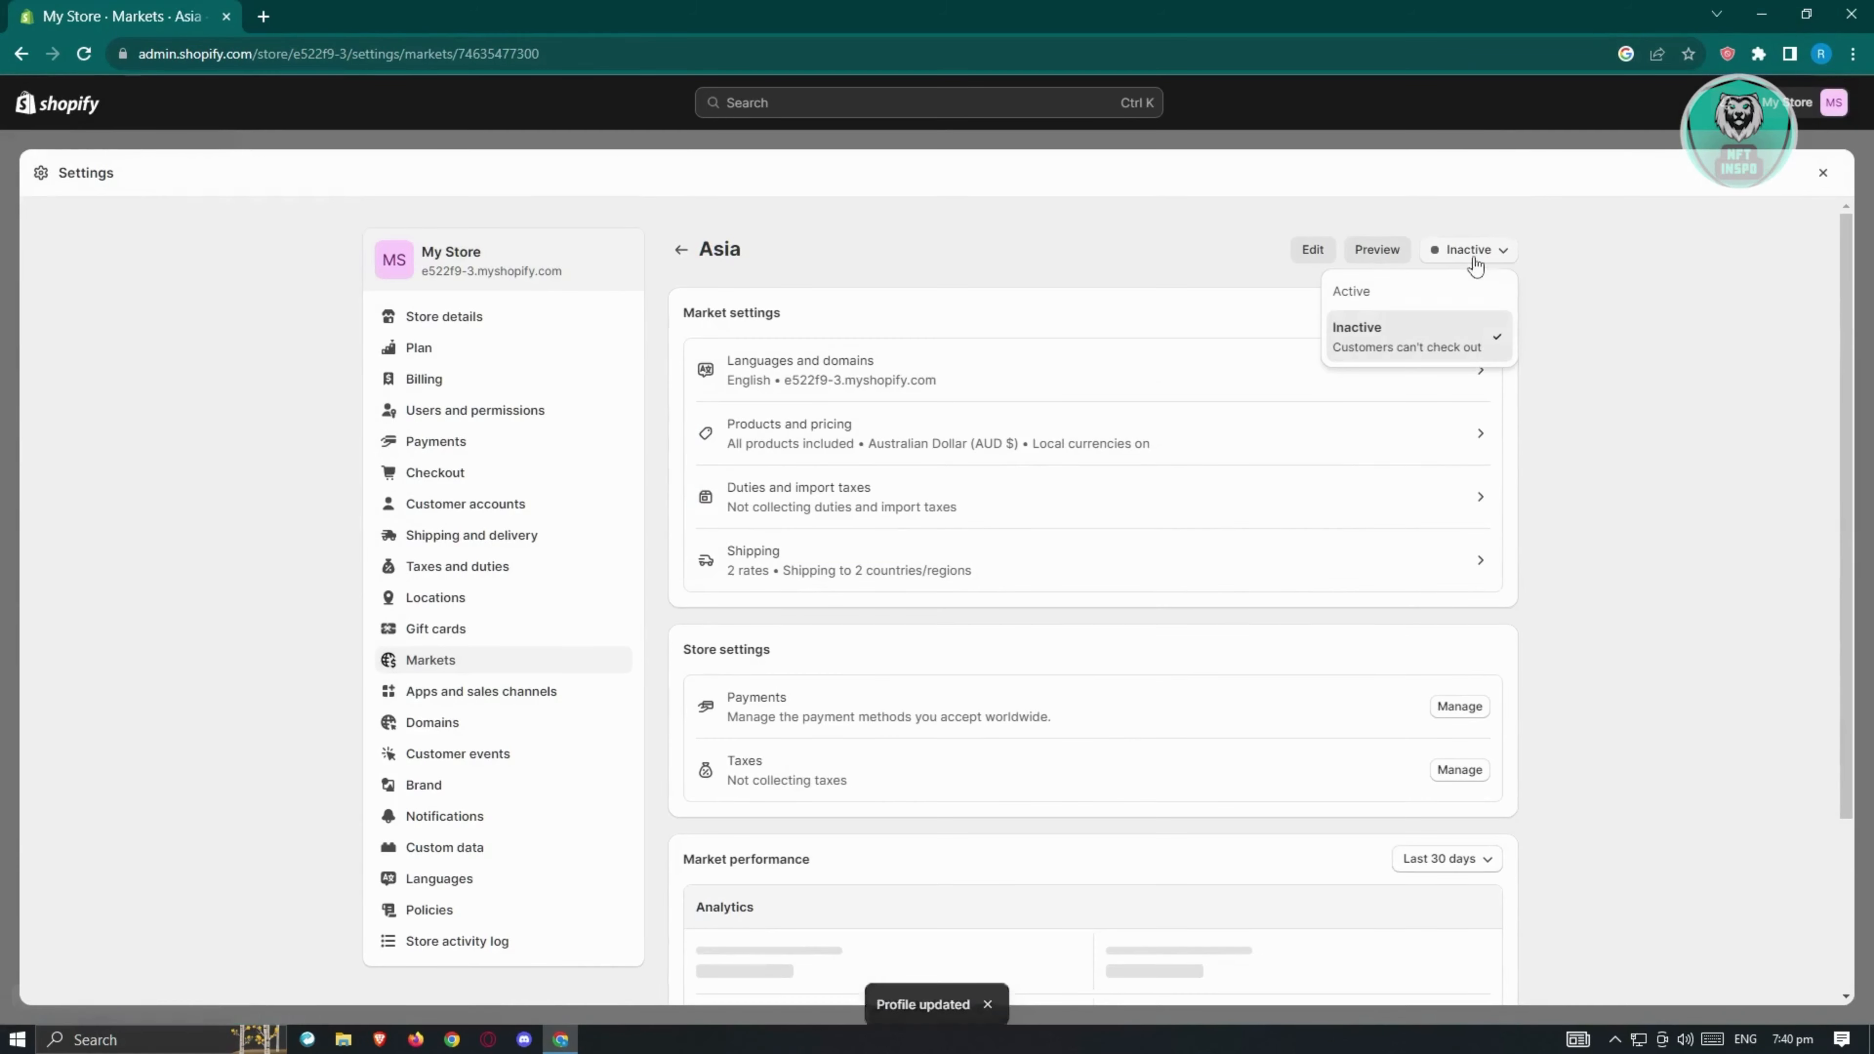
pyautogui.click(1417, 295)
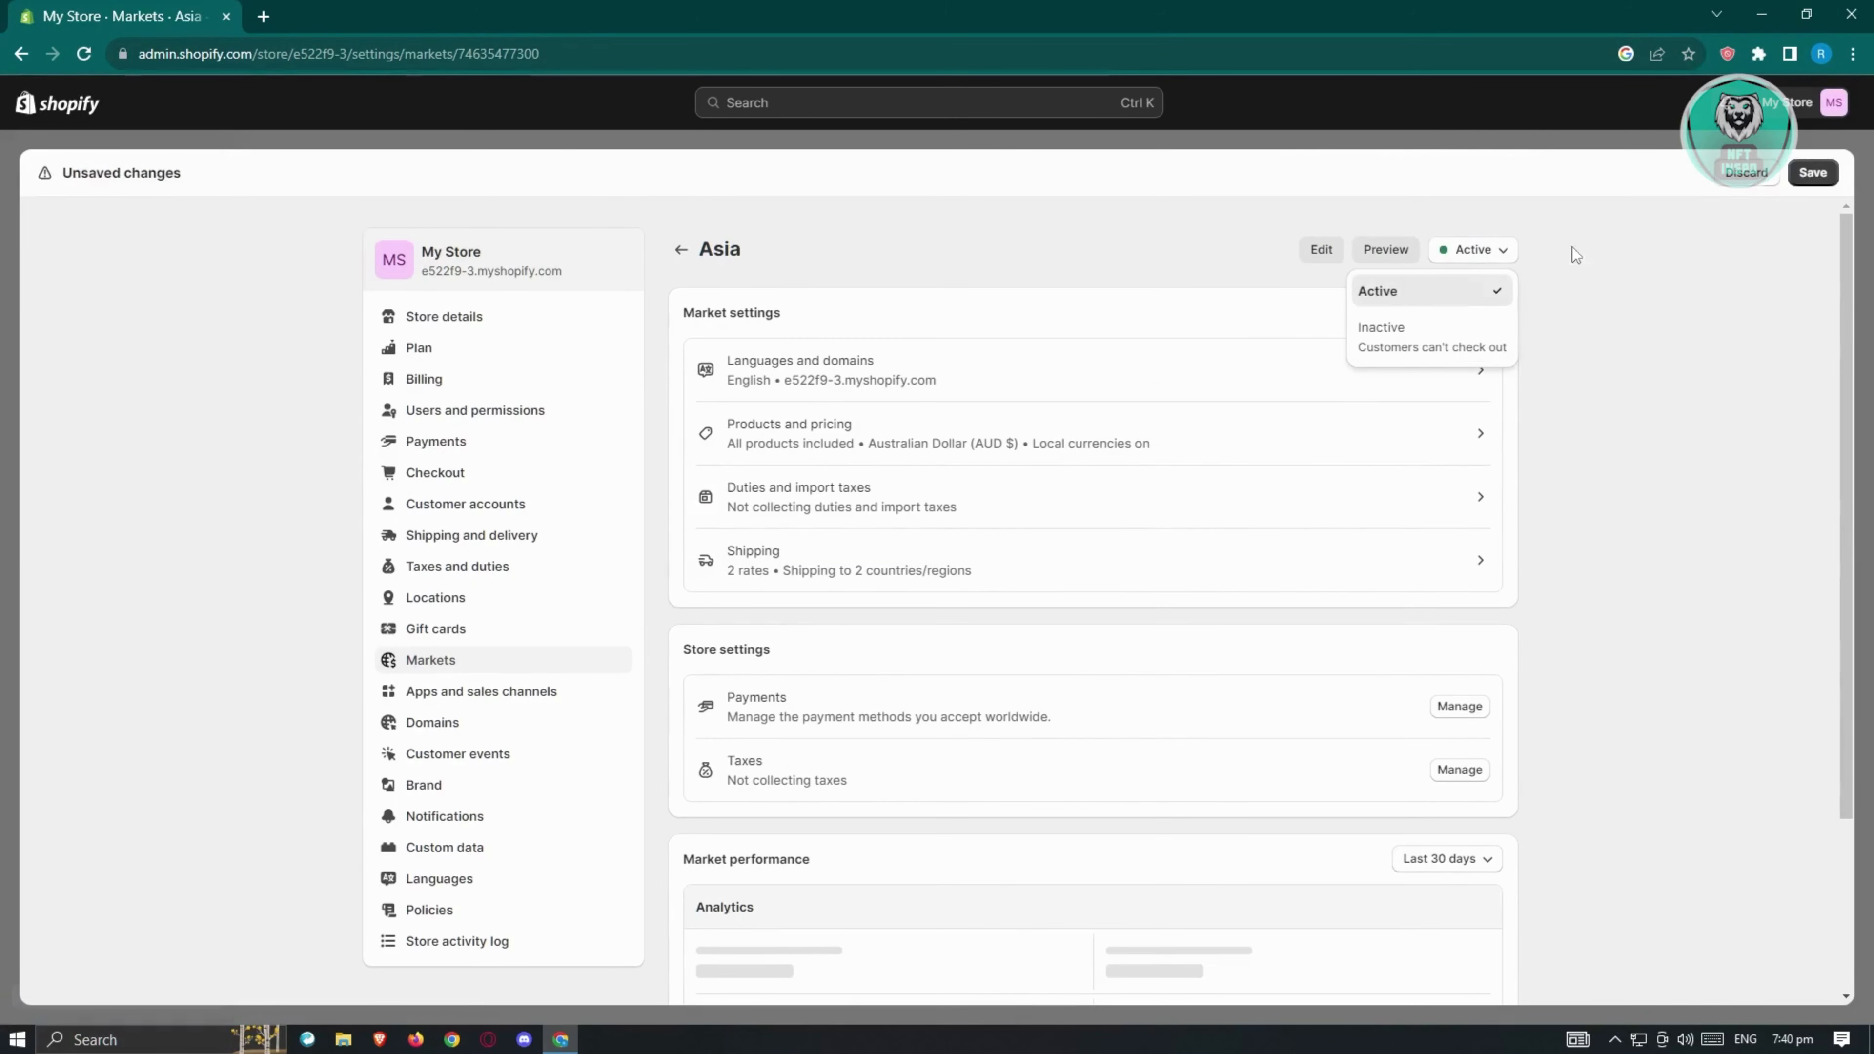
pyautogui.click(1804, 175)
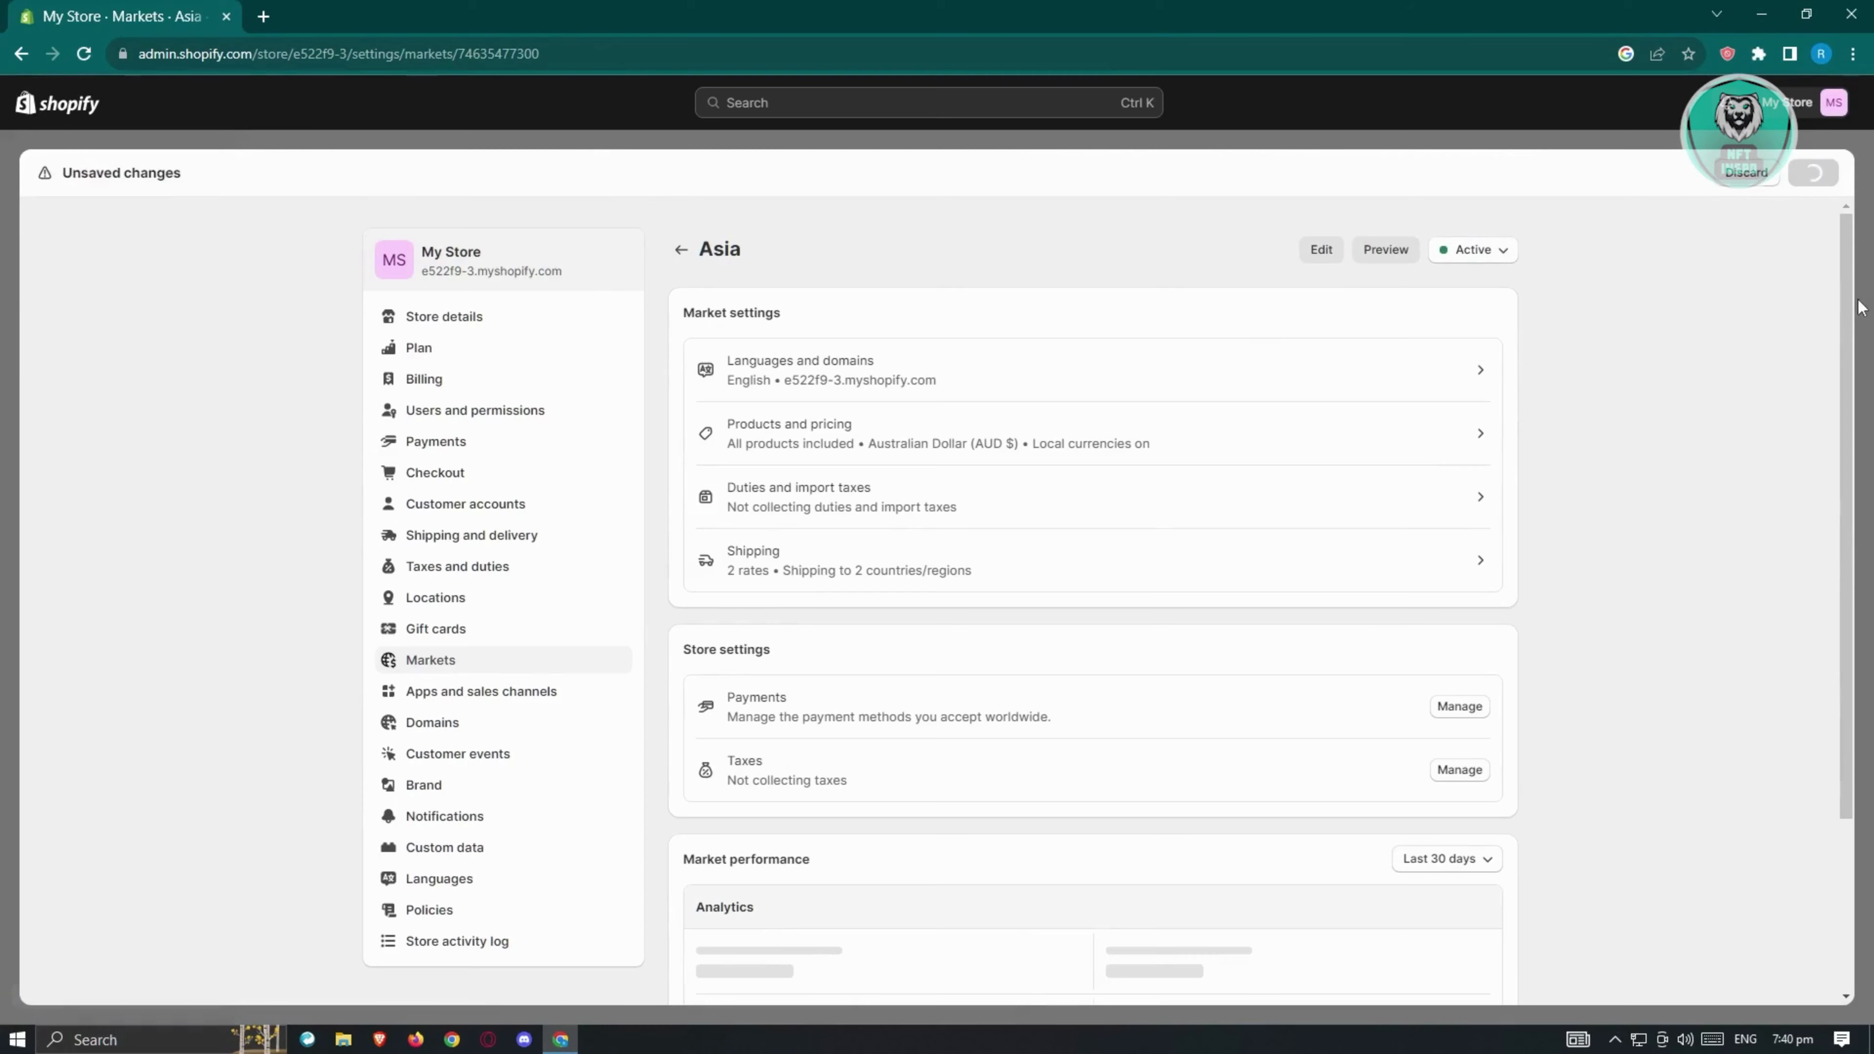